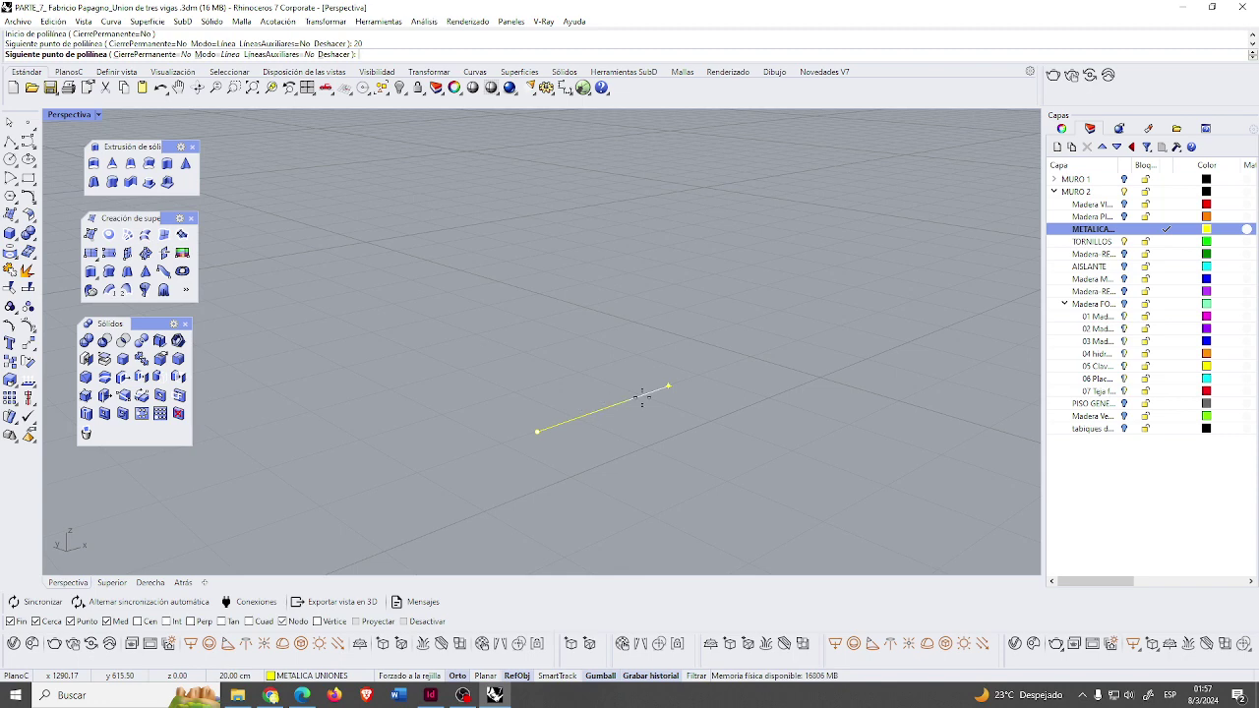
- Complete the square polyline with 20 cm sides and close it at its starting point
left_click(669, 386)
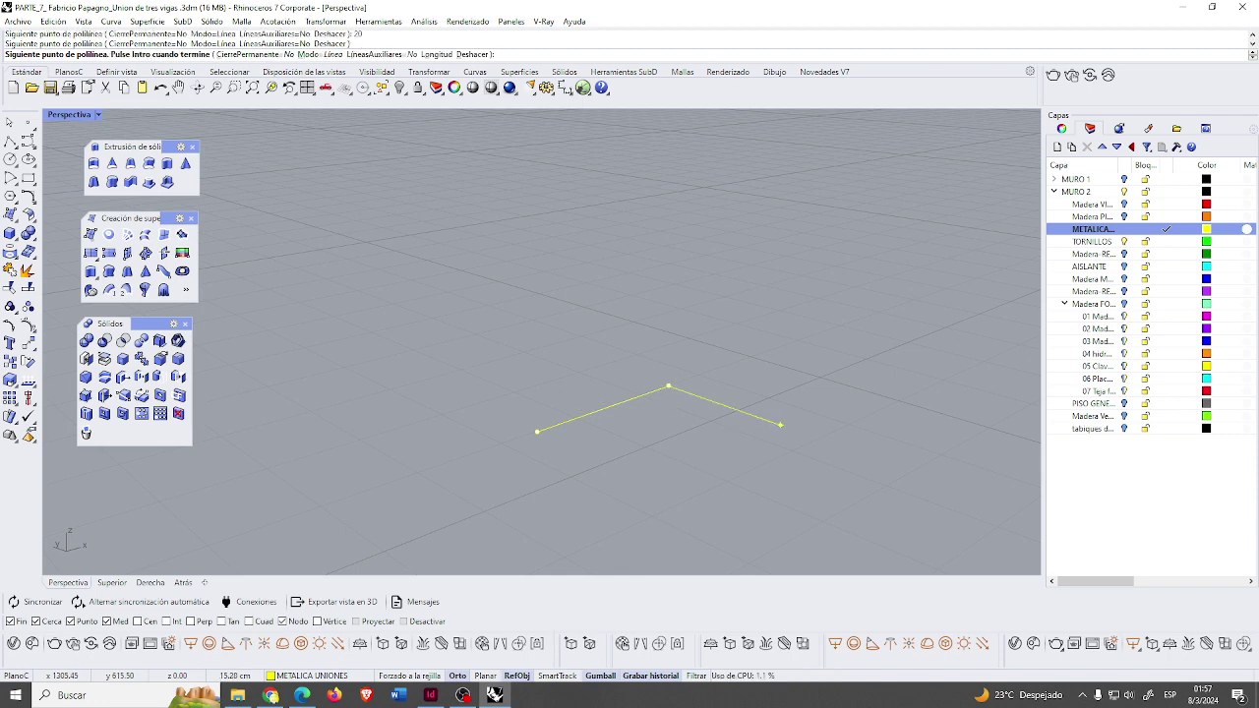
type("20")
key("Return")
left_click(791, 453)
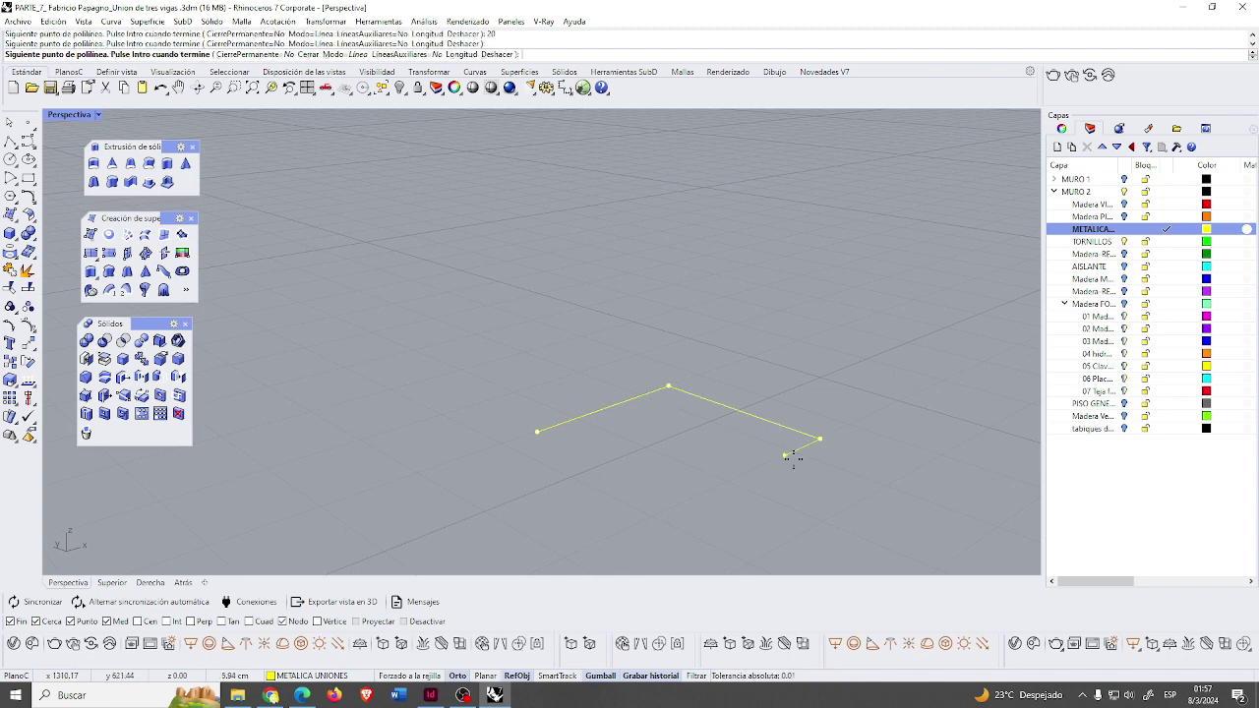
key("Return")
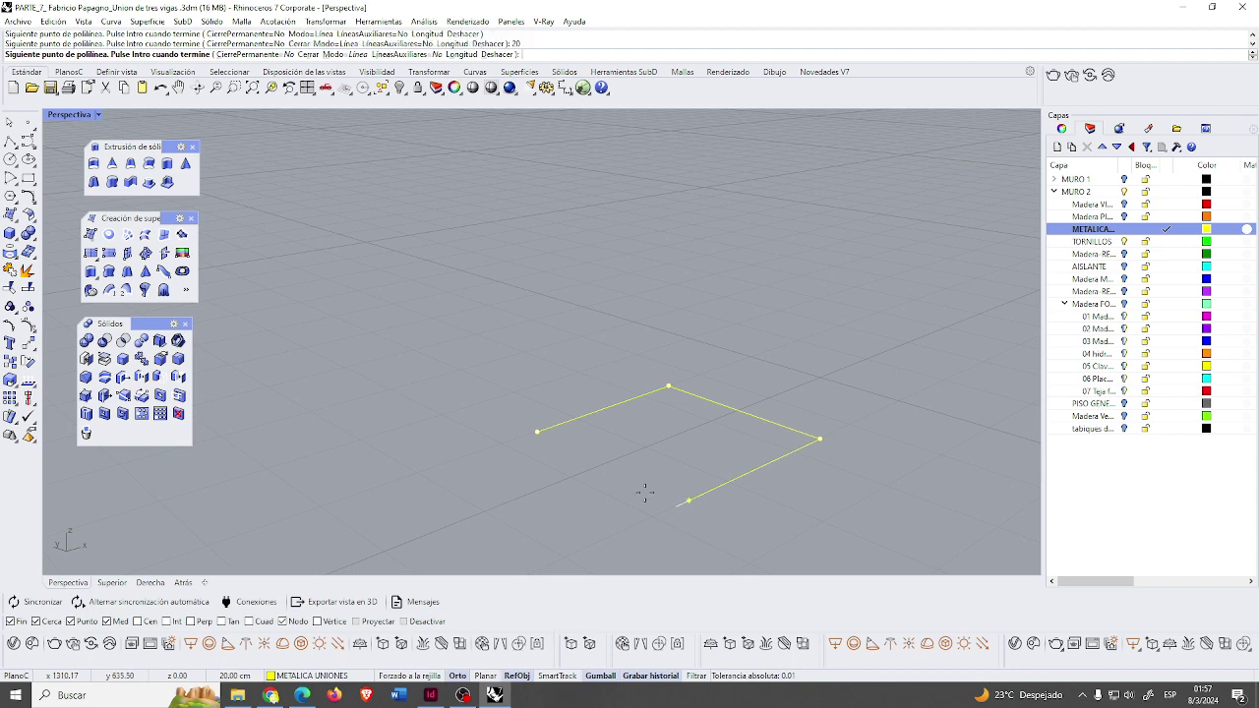
left_click(676, 498)
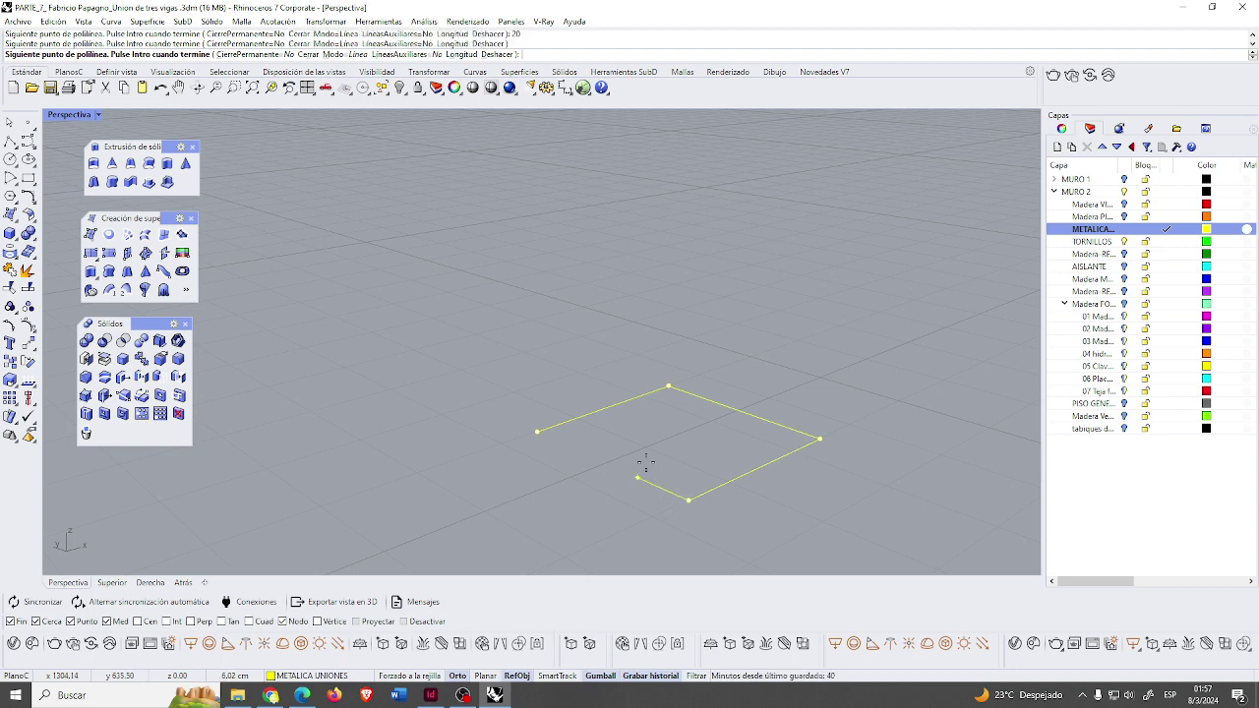
left_click(539, 433)
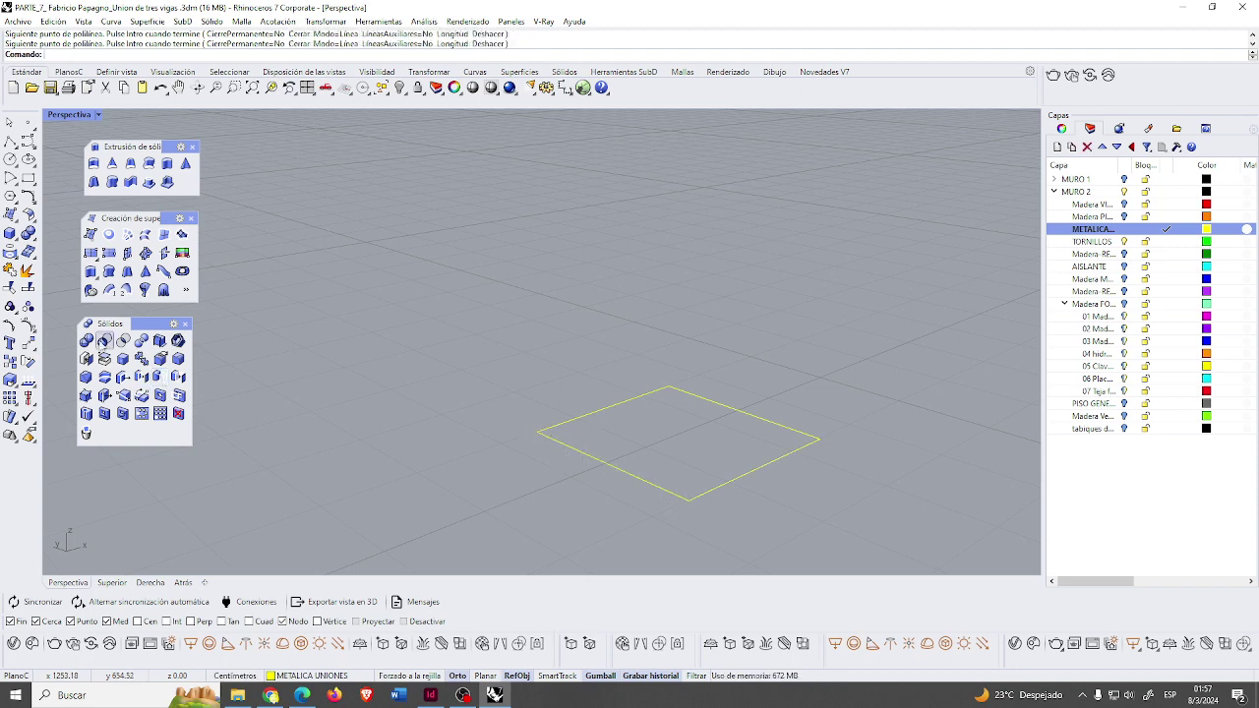
- Create a planar surface from the closed 20 cm square outline
left_click(109, 236)
left_click(702, 498)
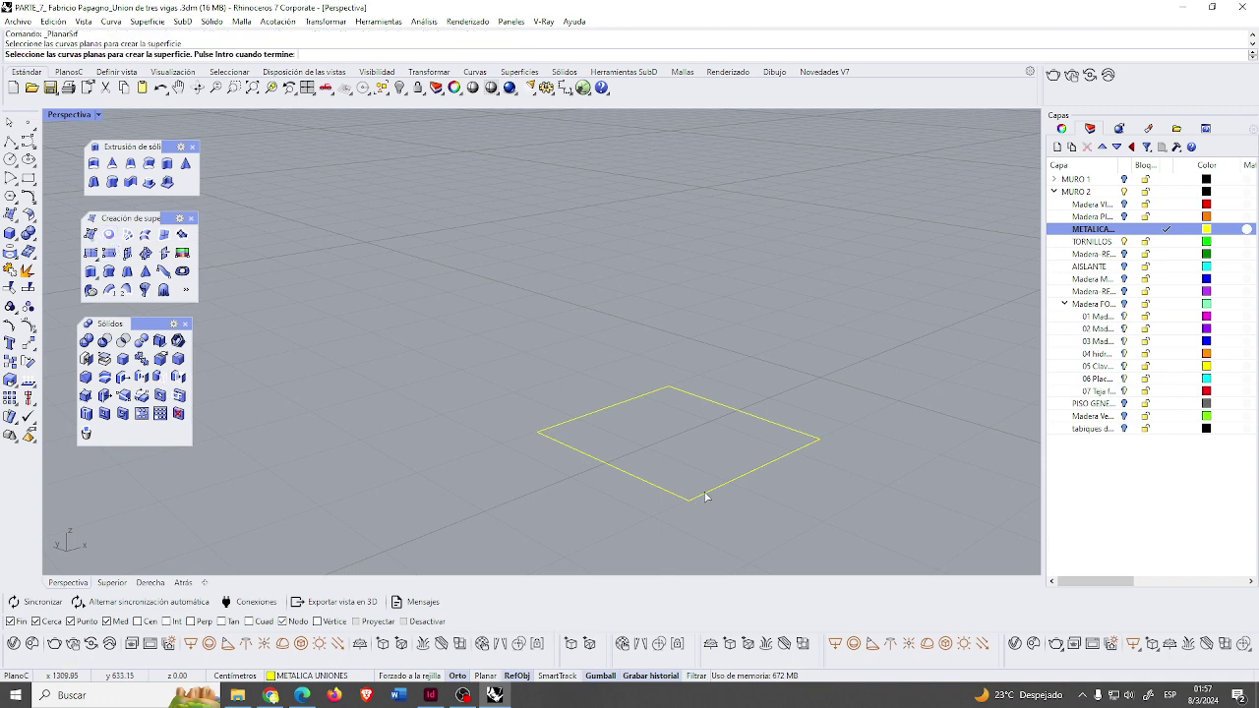
key("Return")
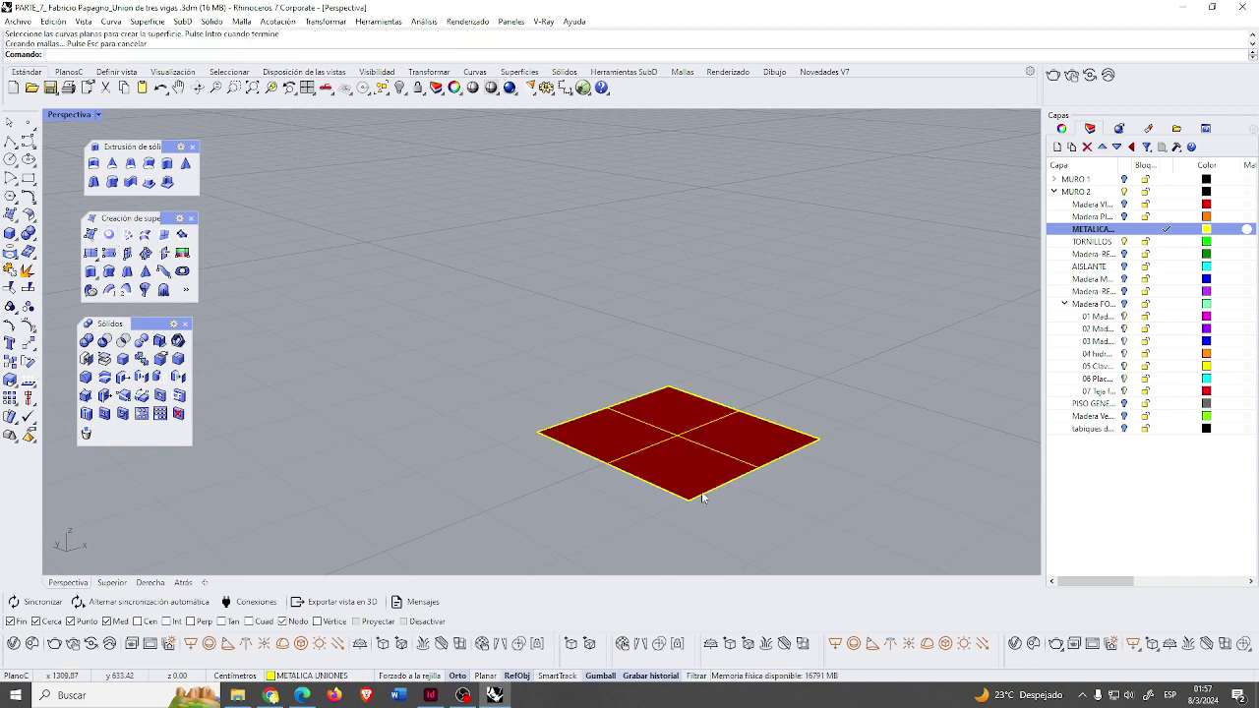
- Extrude the square surface into a solid plate 1.5 cm thick
left_click(113, 183)
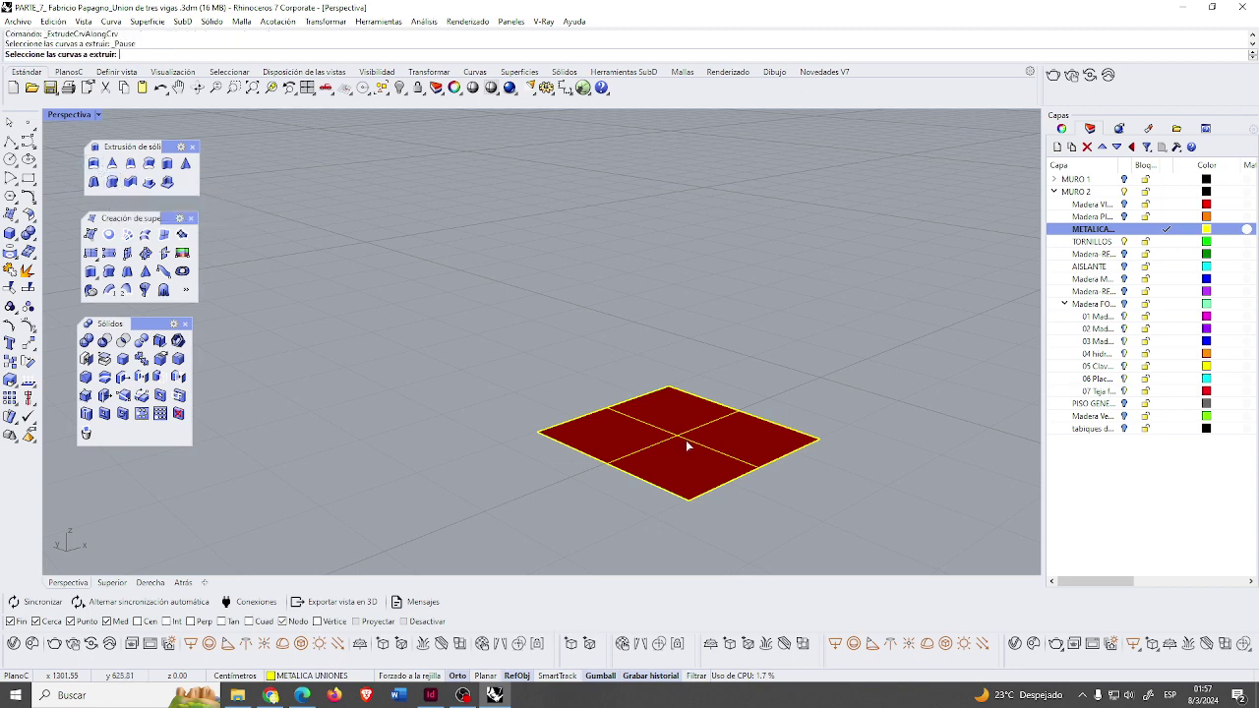
key("Escape")
left_click(94, 181)
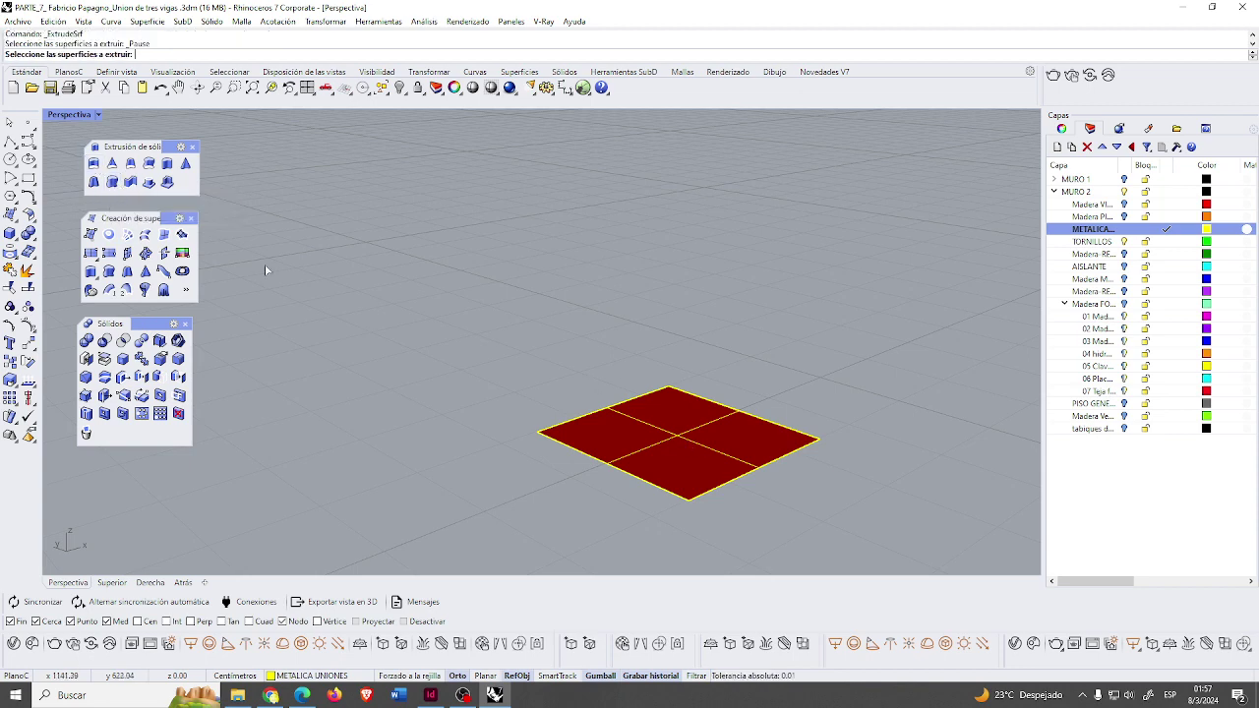
left_click(646, 443)
key("Return")
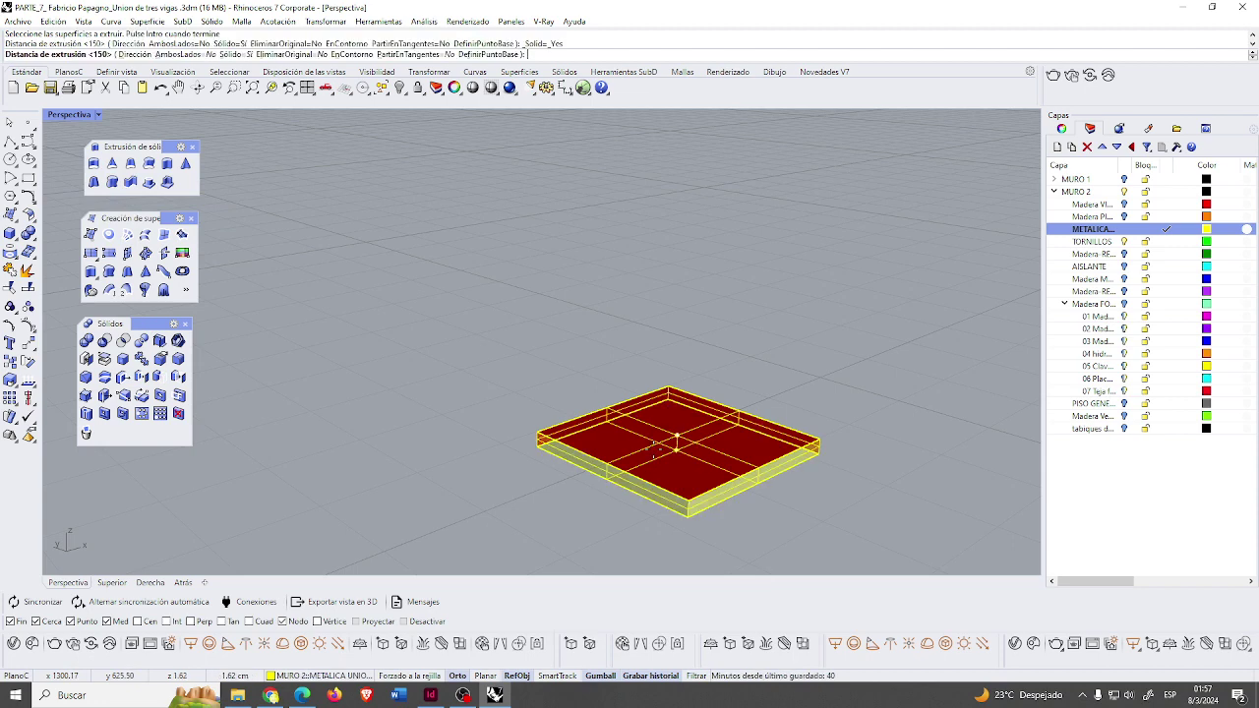
type("12")
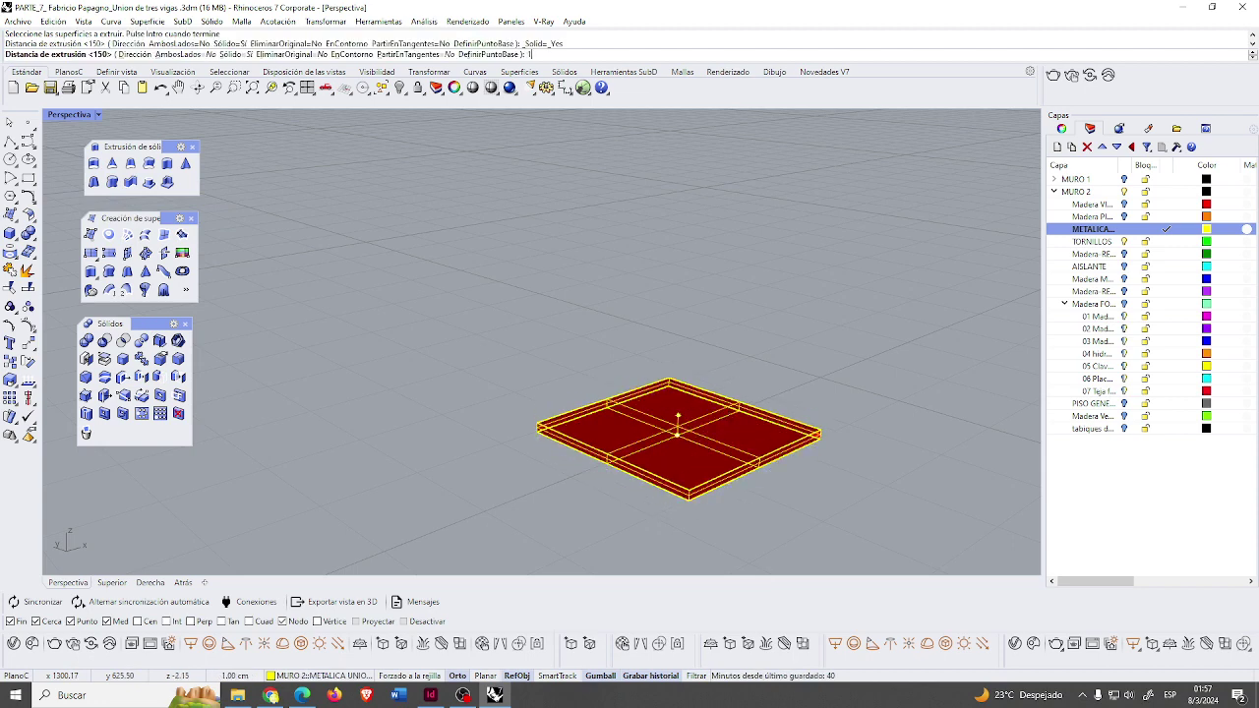
key("BackSpace")
type("2")
key("BackSpace")
key("BackSpace")
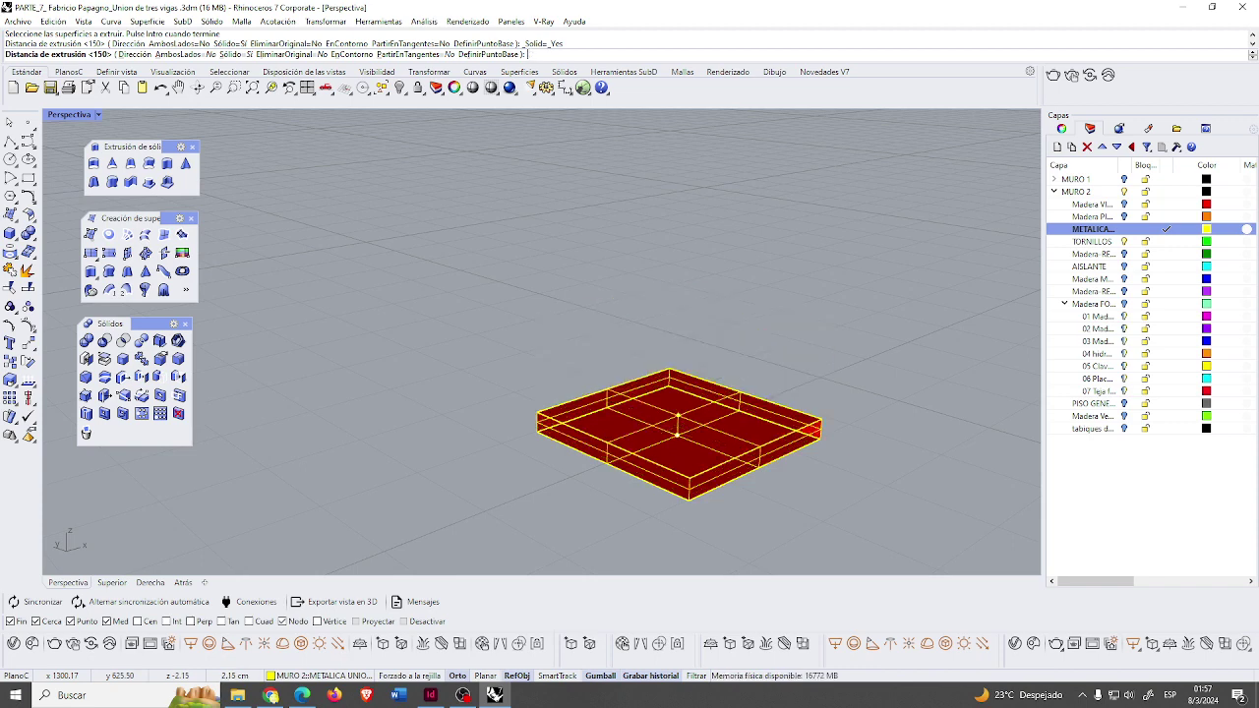
type("2")
key("BackSpace")
type("1")
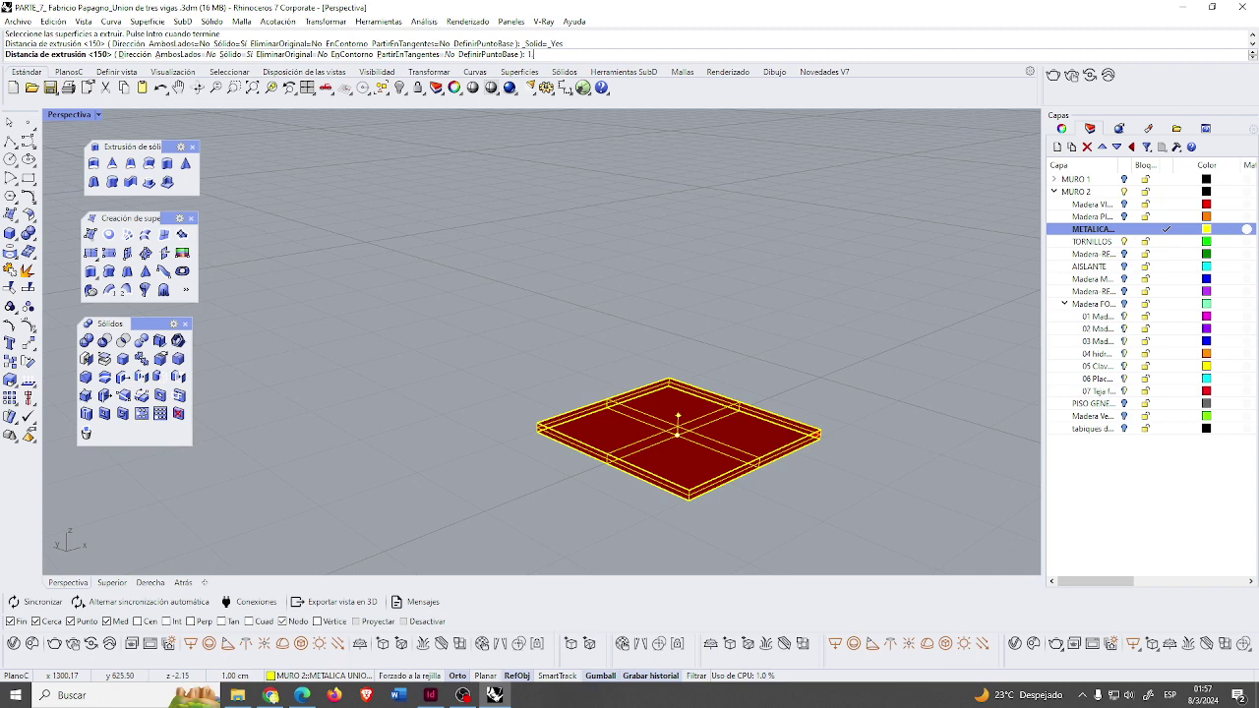
type(".5")
key("Return")
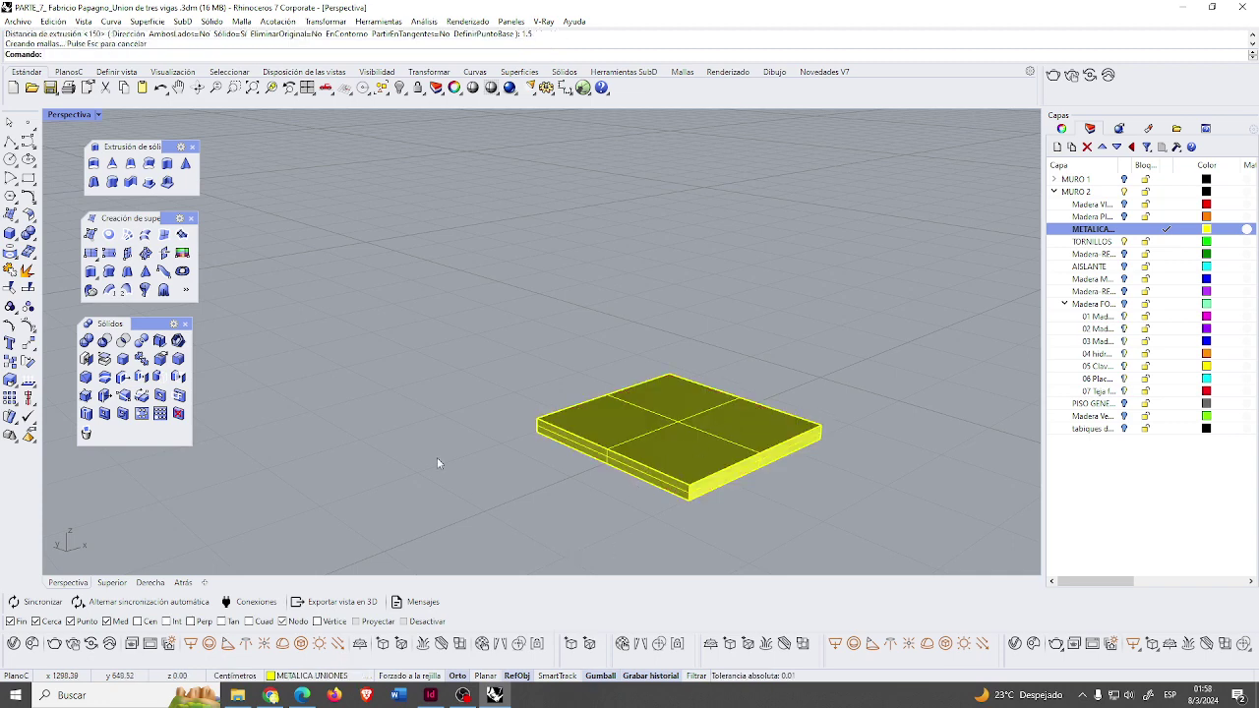
- Draw a closed rectangular polyline of 10 by 30 cm on the ground plane, set apart from the square plate
left_click(10, 141)
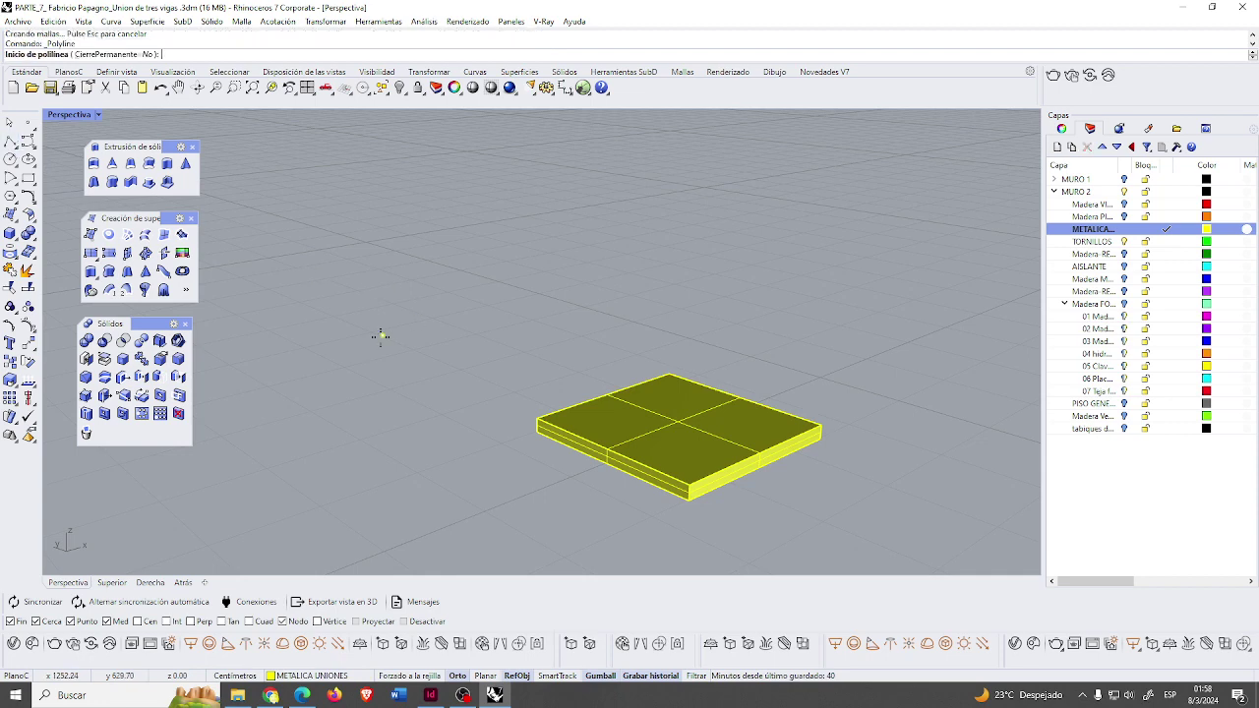
left_click(352, 363)
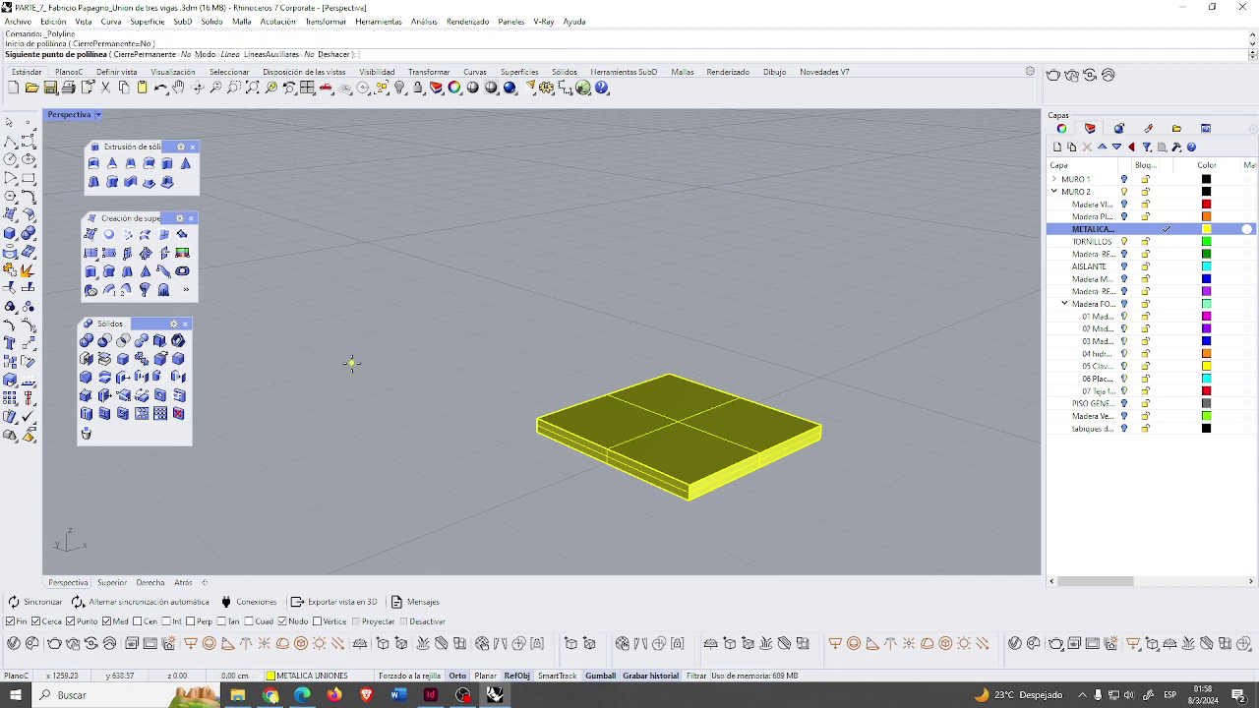
type("10")
key("Return")
left_click(443, 352)
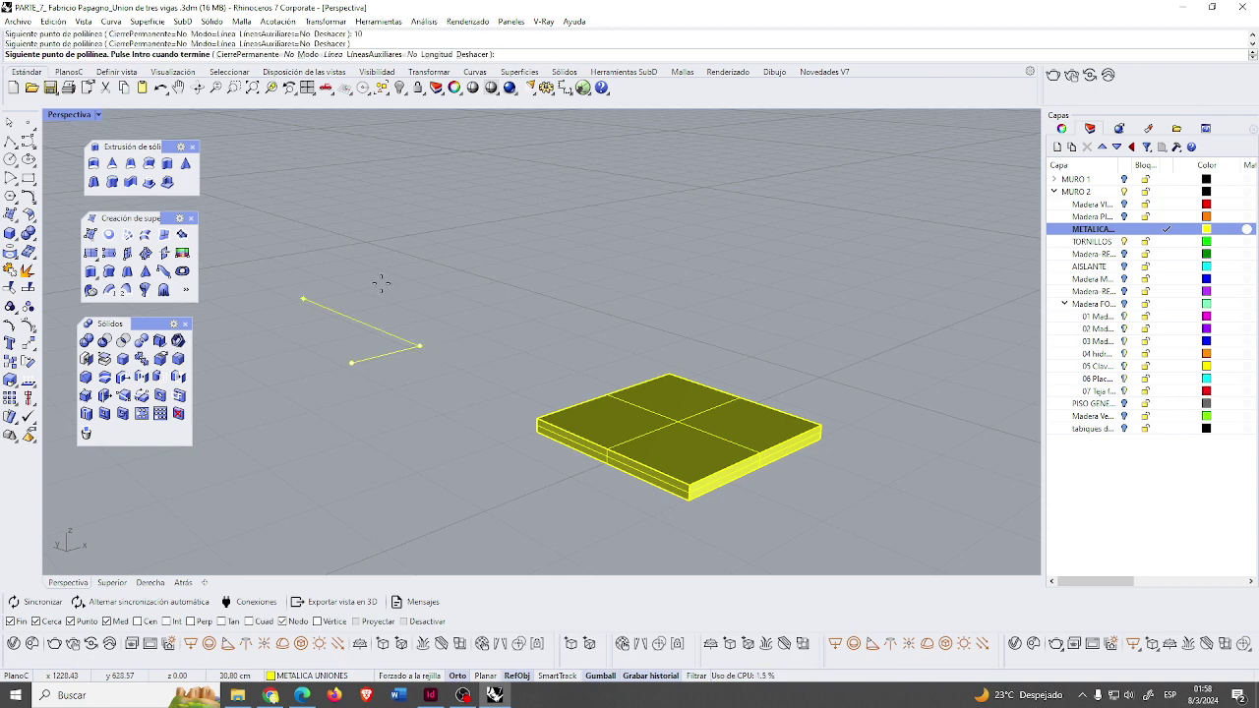
key("Return")
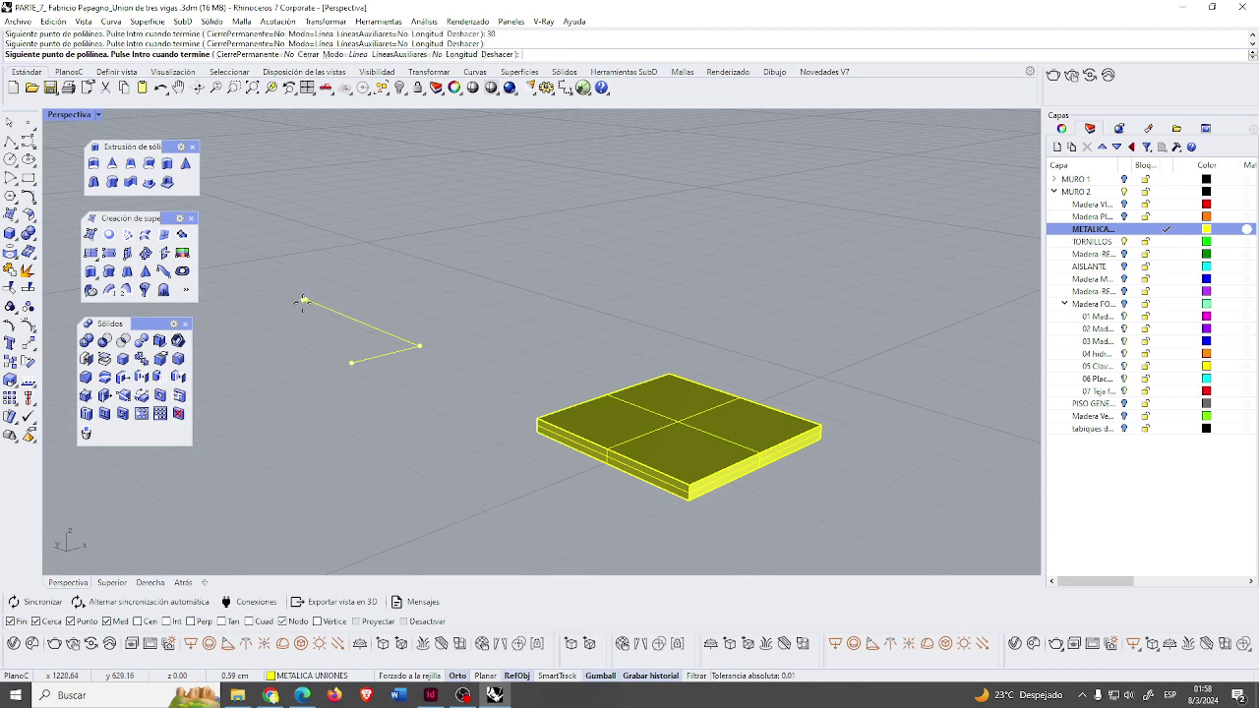
key("ctrl+z")
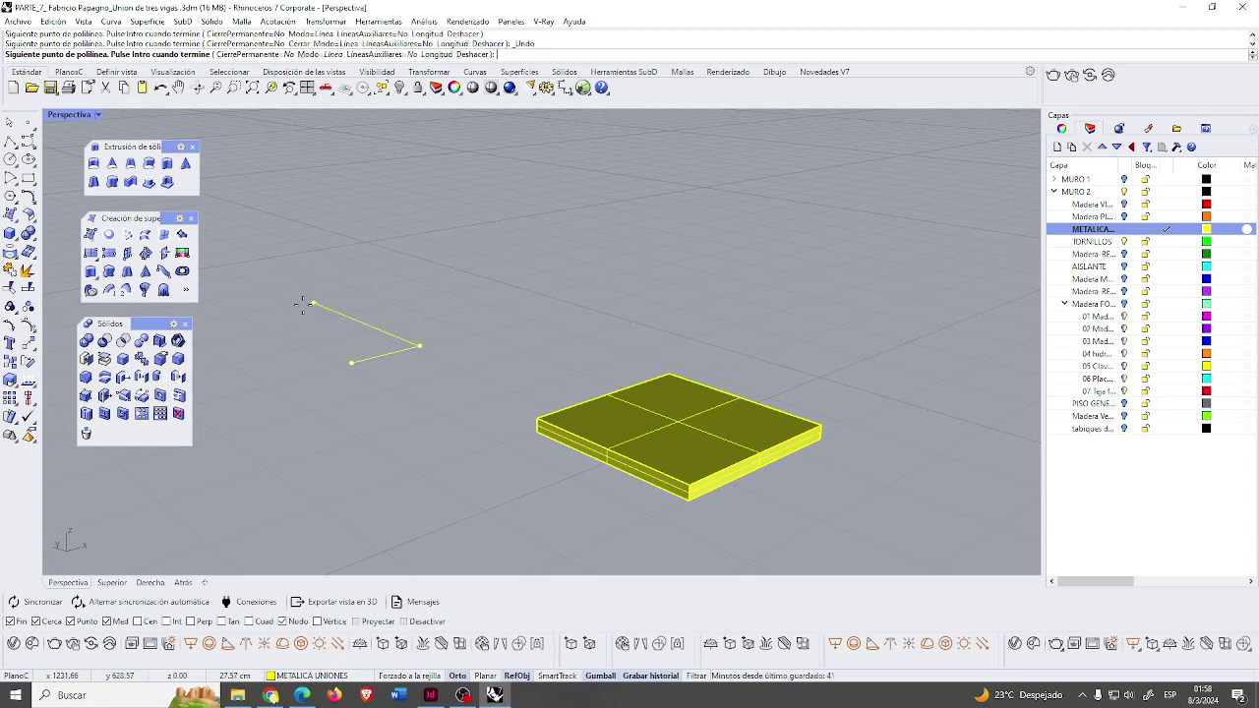
type("0")
key("Return")
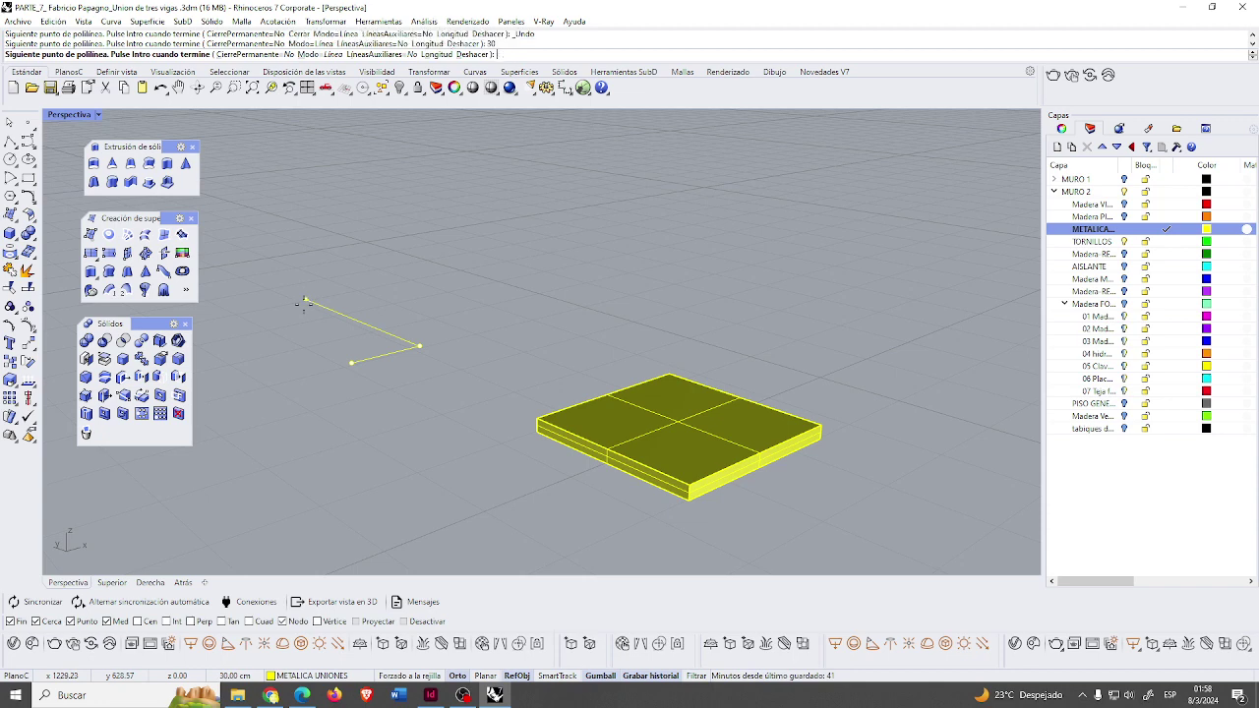
left_click(304, 303)
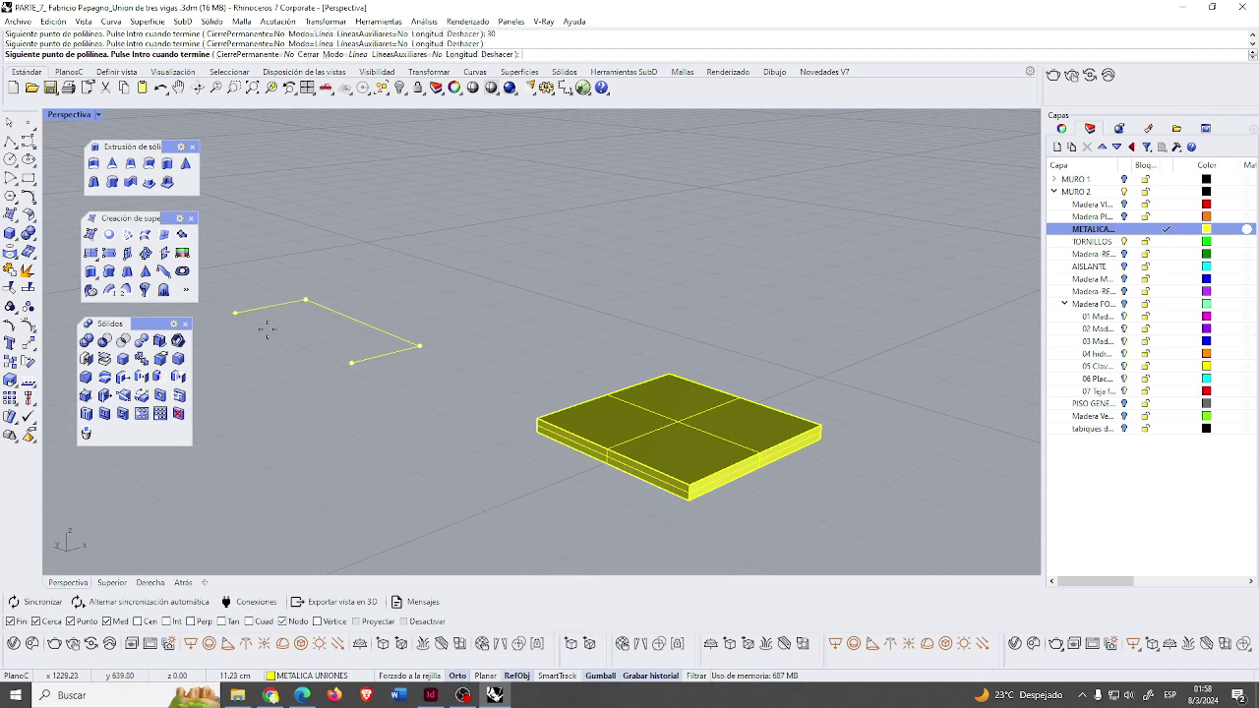
type("10")
key("Return")
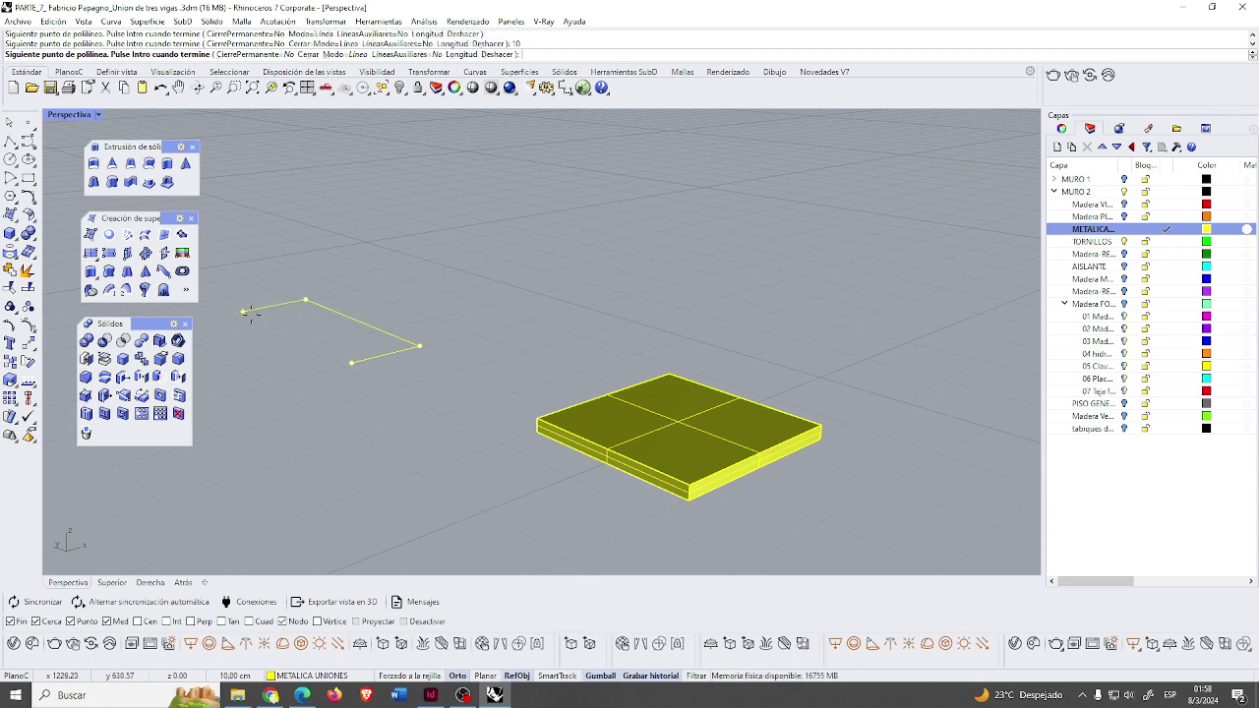
left_click(247, 310)
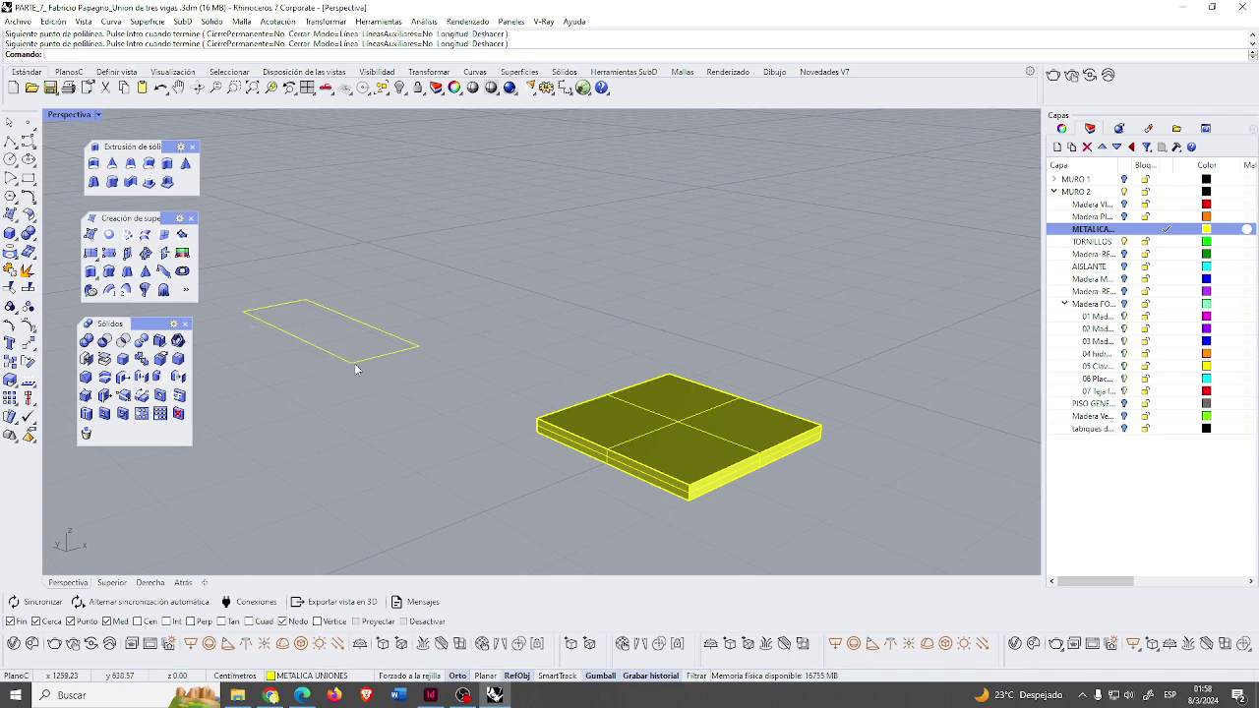
- Create a planar surface from the closed 10 by 30 cm rectangle
left_click(108, 271)
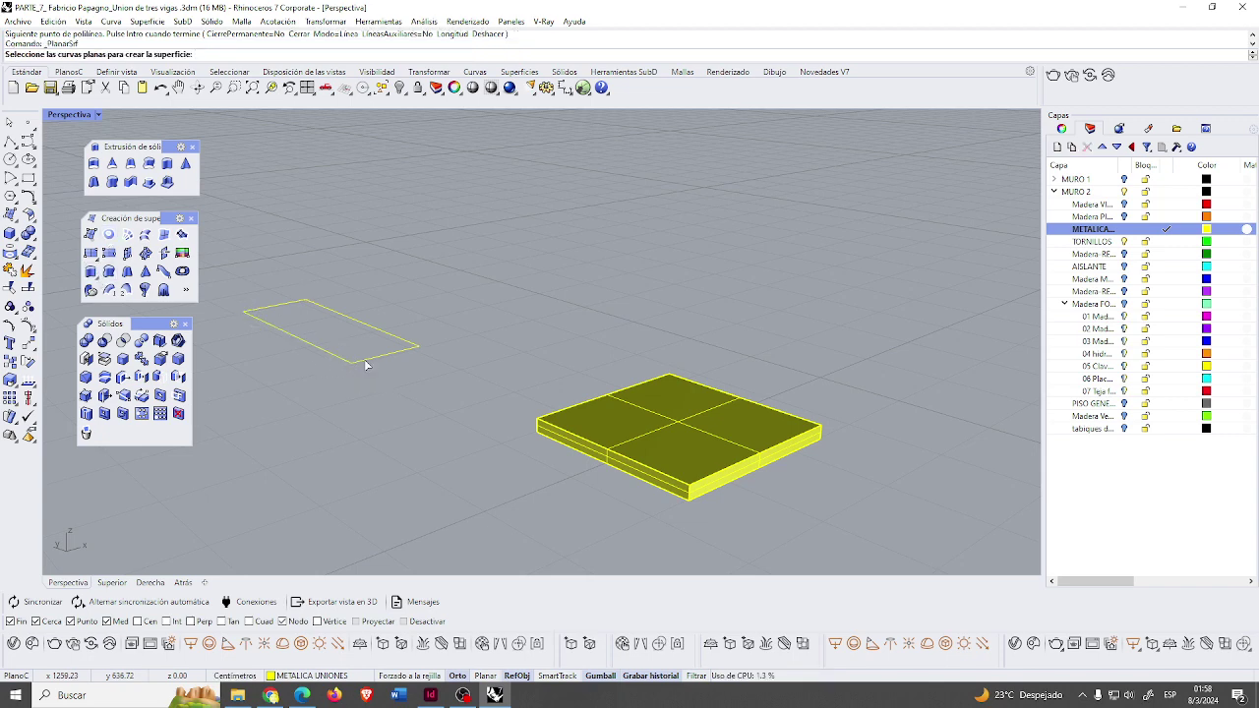
left_click(364, 359)
key("Return")
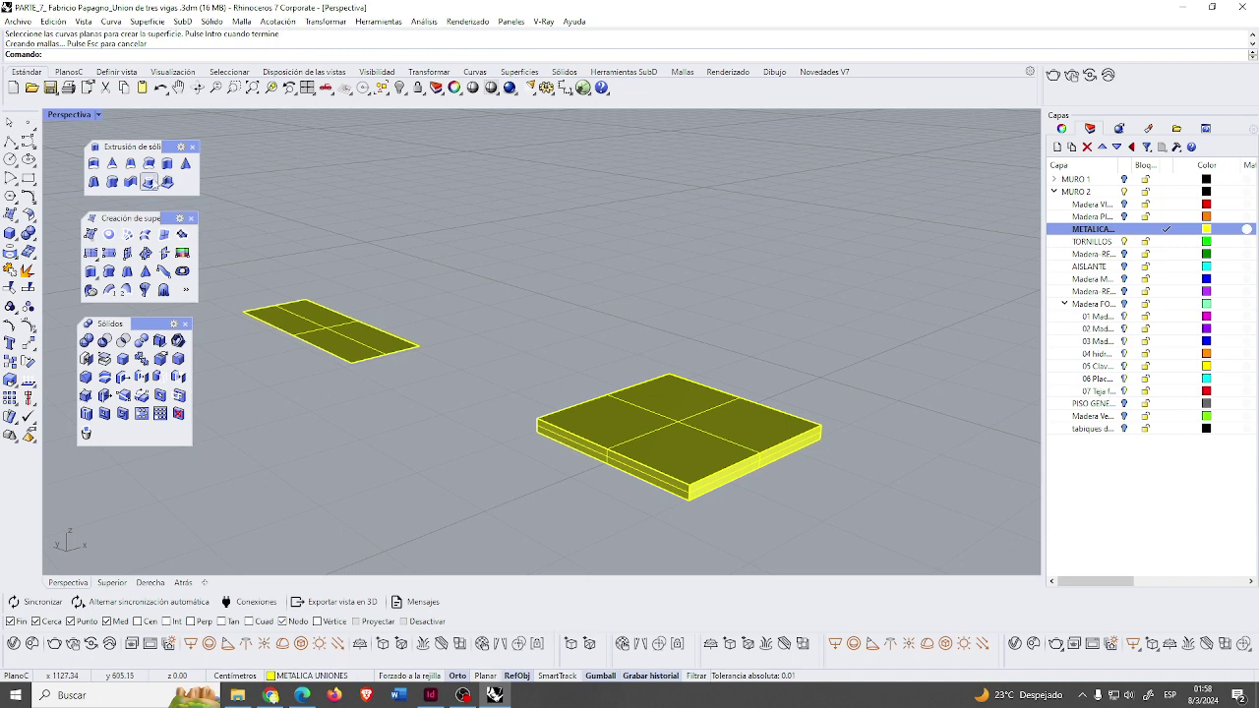
- Extrude the rectangular surface into a solid plate 1.5 cm thick
left_click(94, 163)
left_click(314, 313)
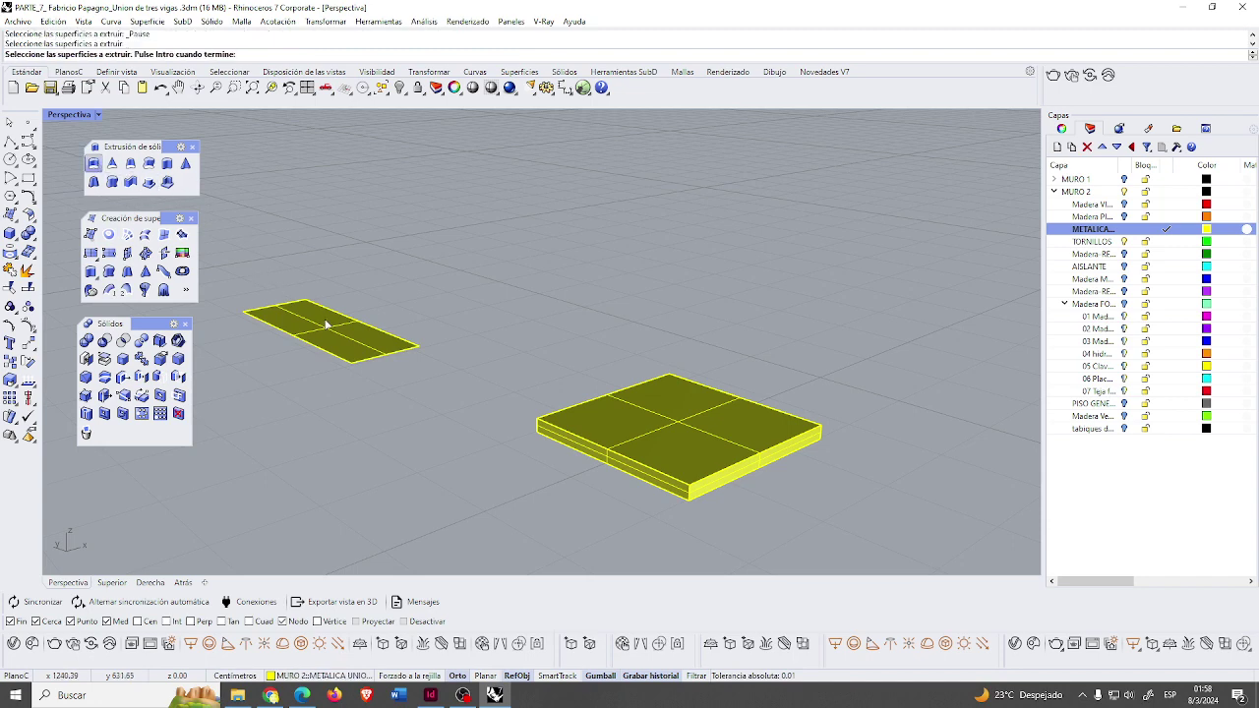
key("Return")
type("1.5")
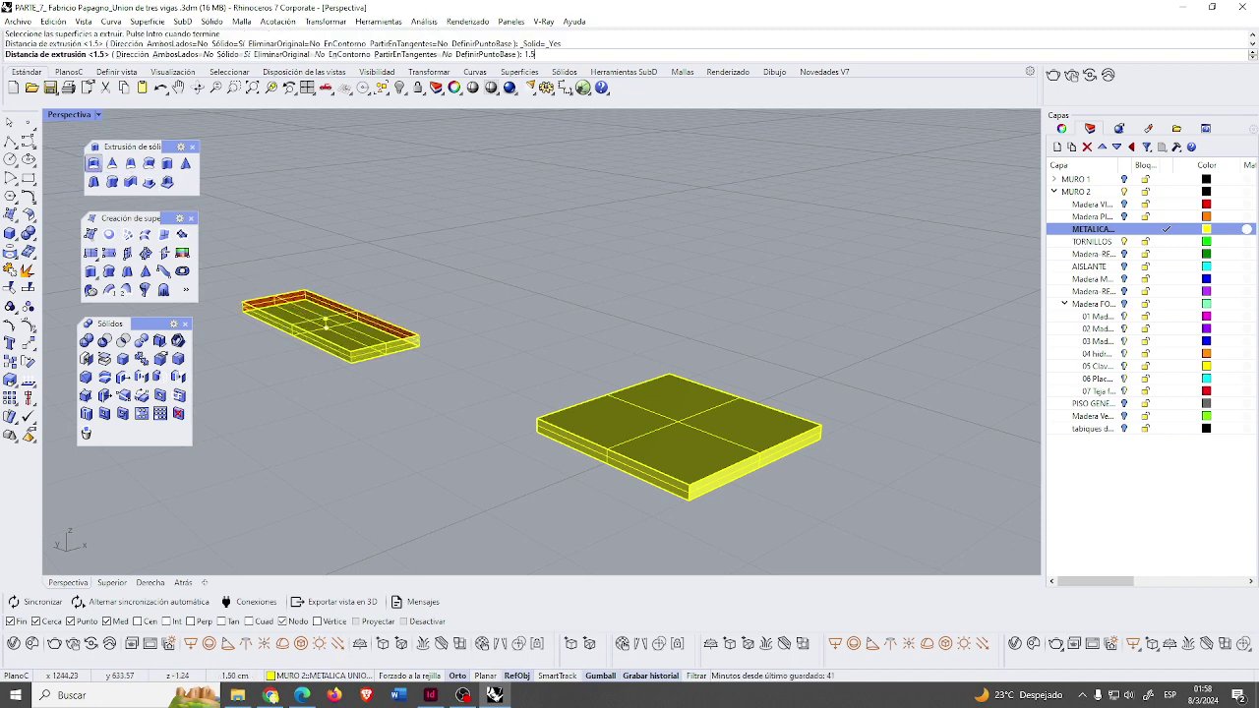
key("Return")
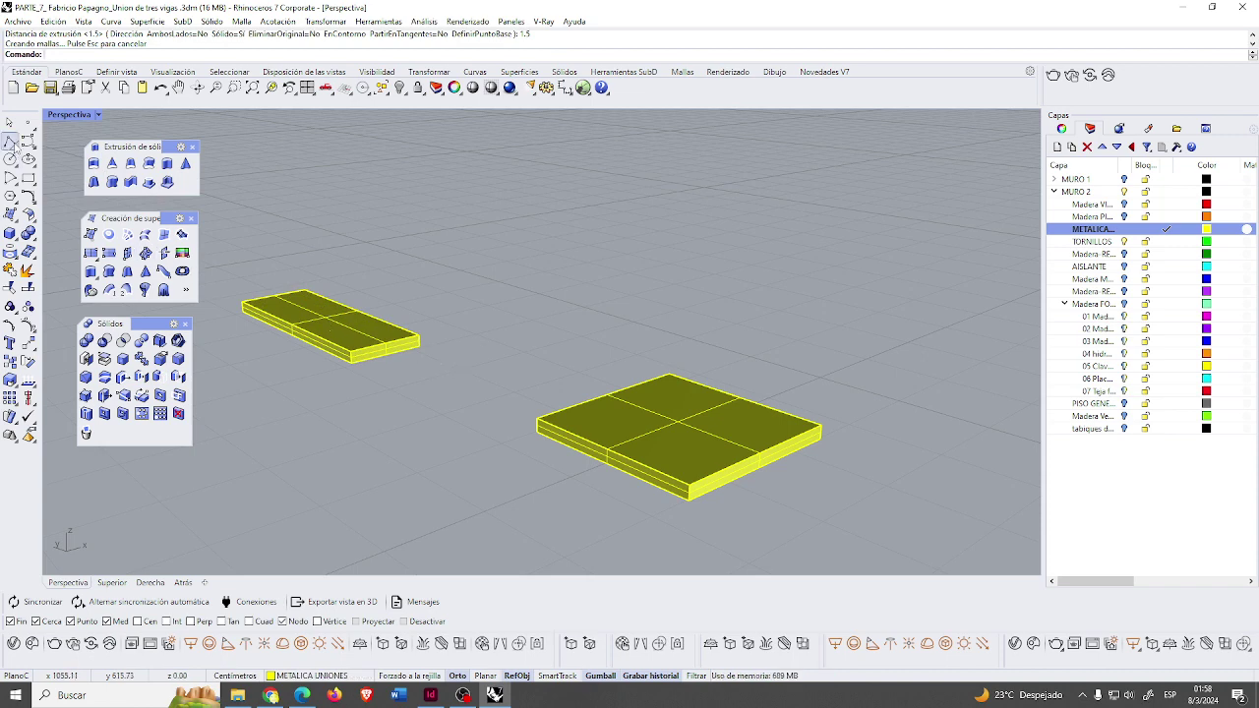
- Draw a closed square polyline with 10 cm sides in the free area behind the two plates
left_click(27, 140)
left_click(449, 273)
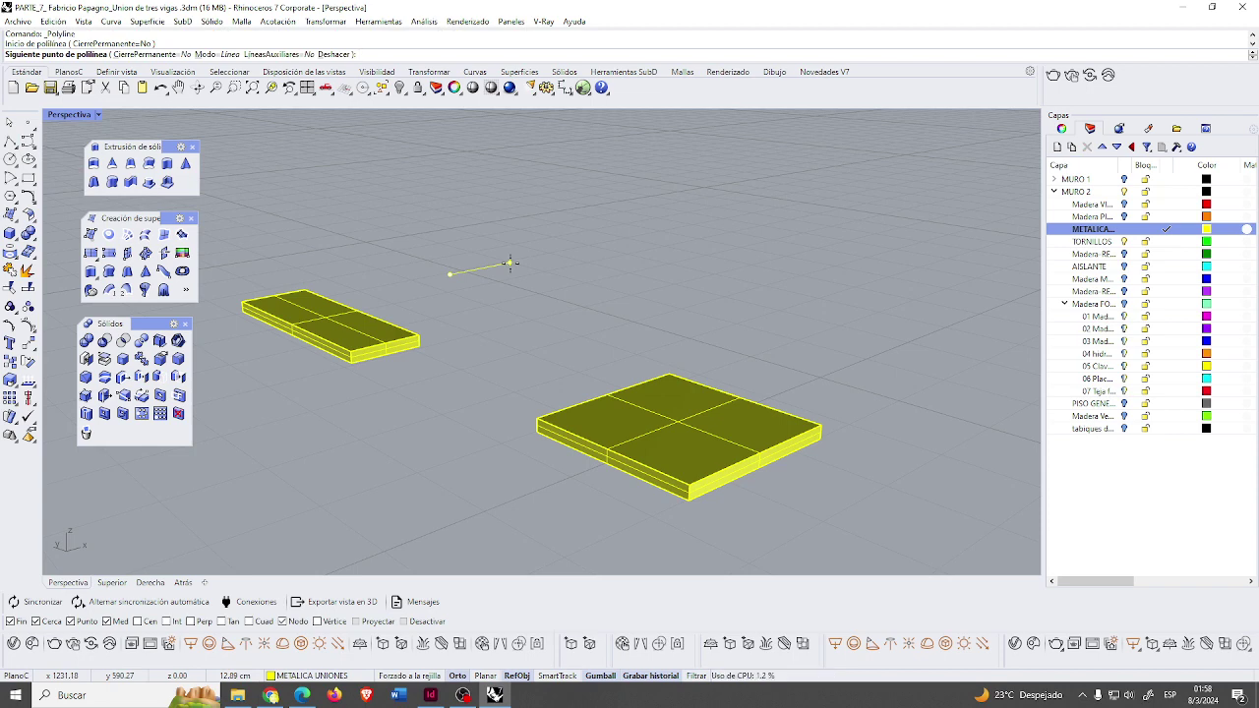
type("10")
key("Return")
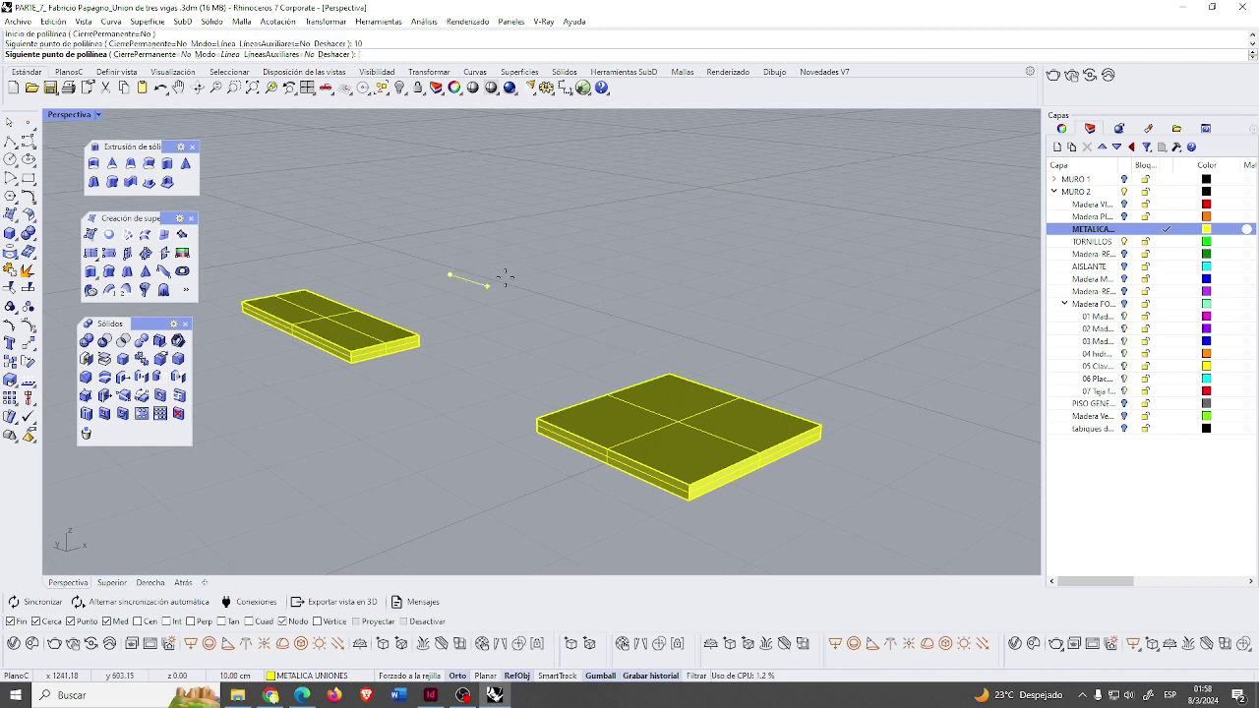
left_click(515, 280)
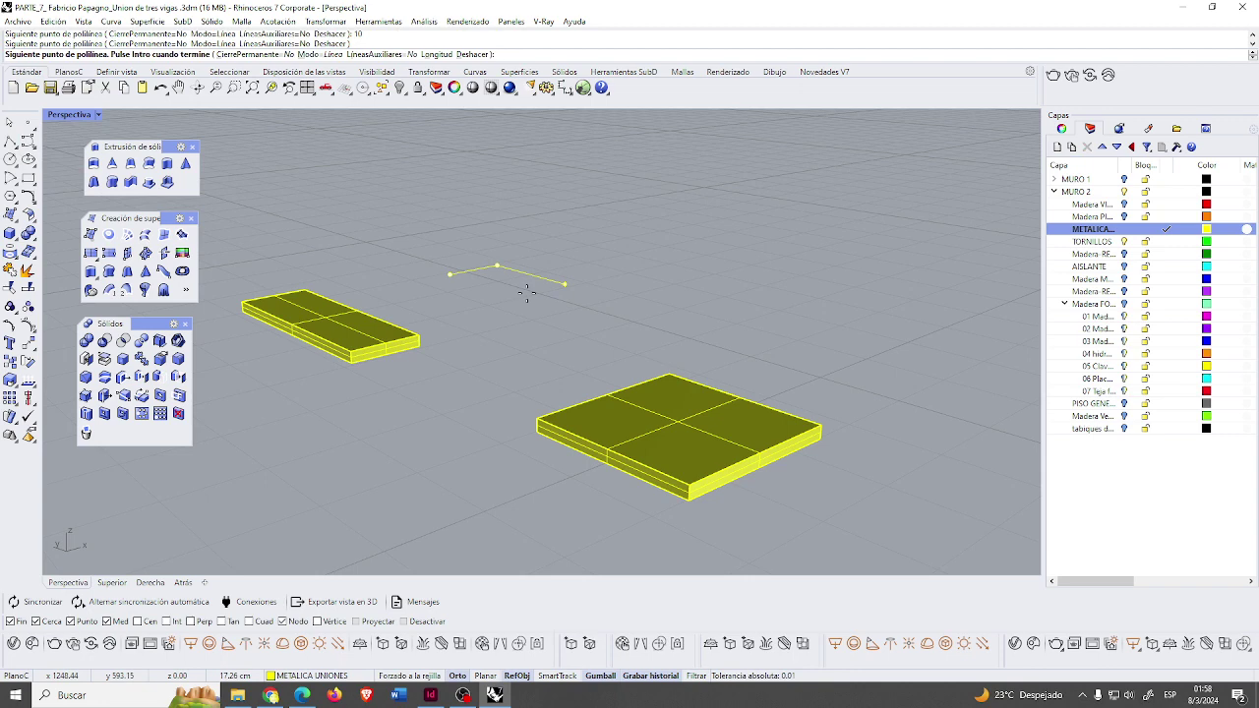
type("10")
key("Return")
left_click(531, 279)
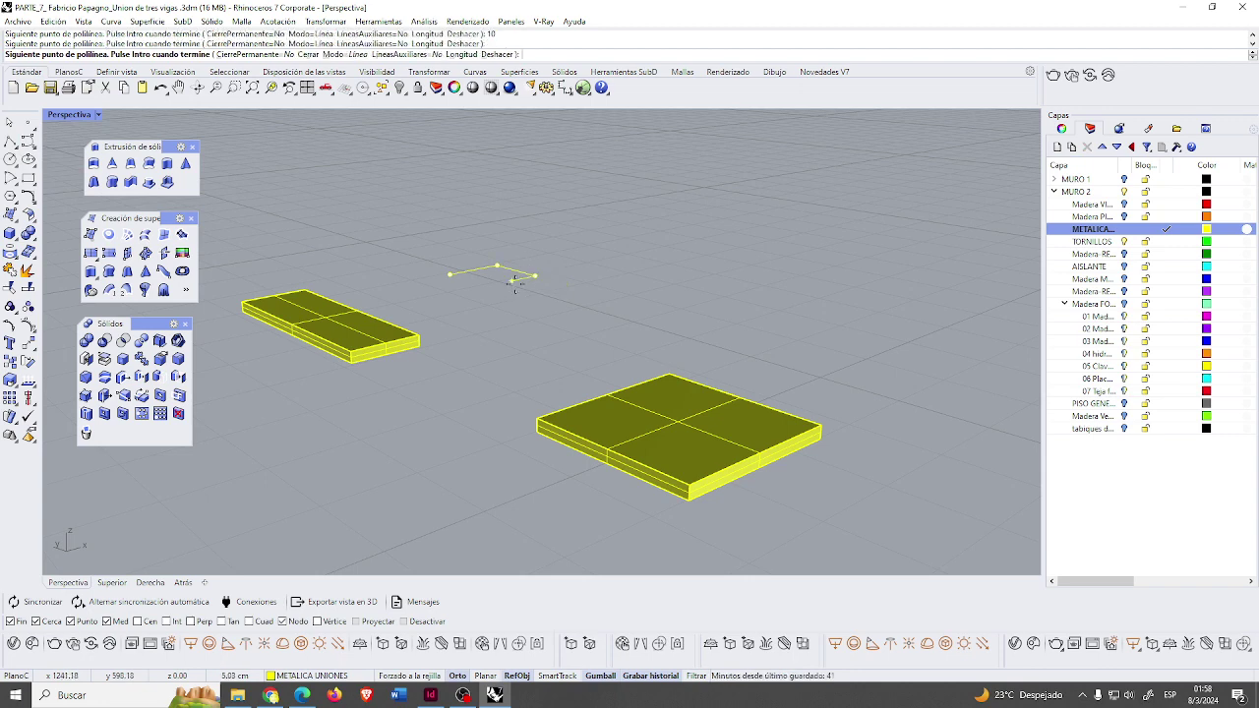
type("10")
key("Return")
left_click(480, 290)
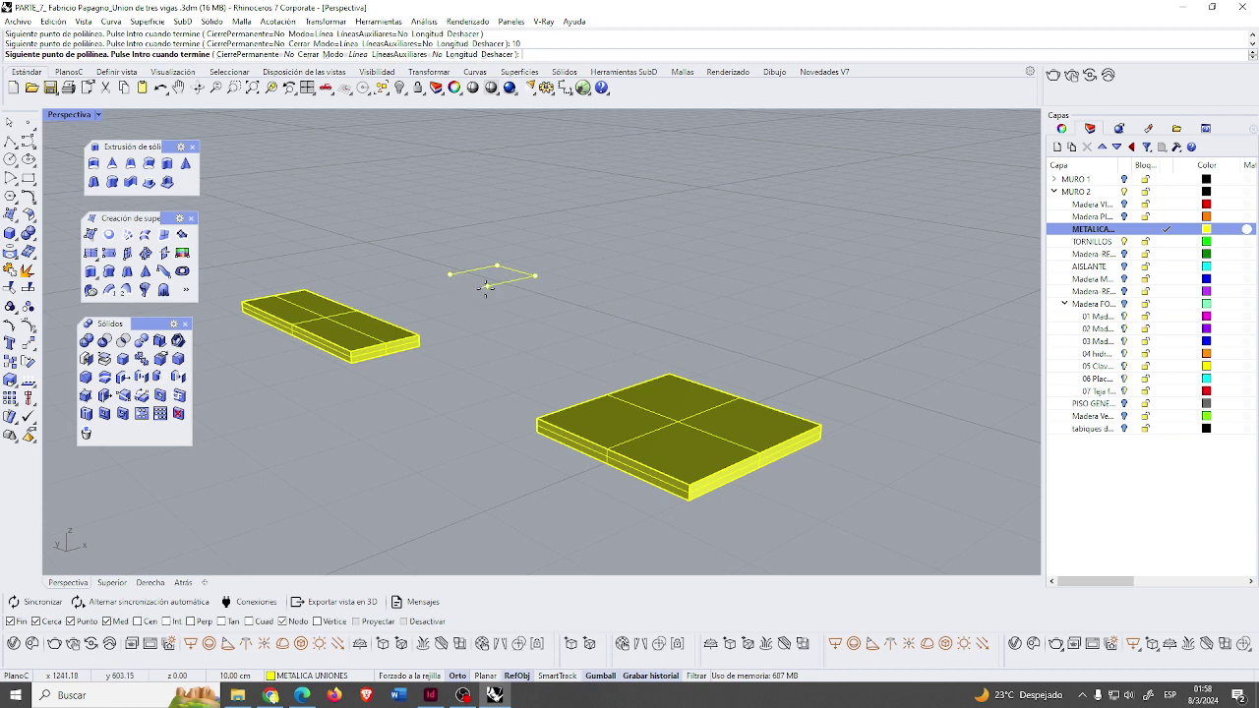
left_click(449, 275)
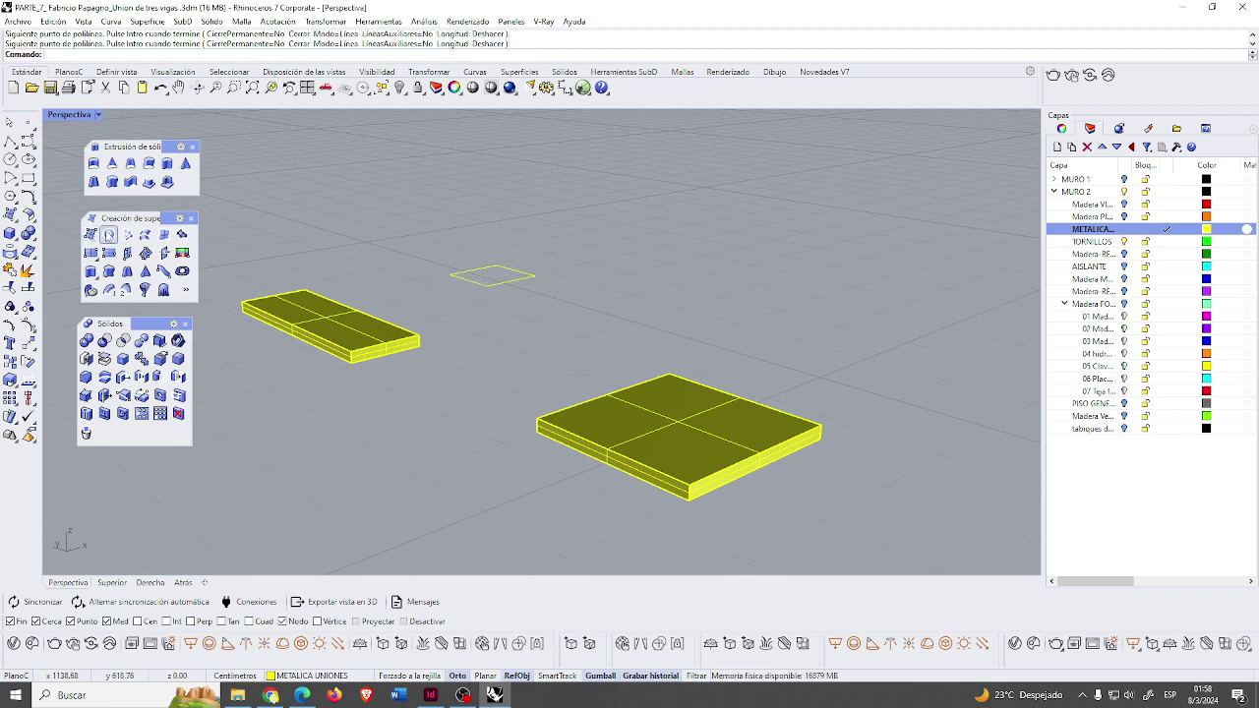
- Create a planar surface from the closed 10 cm square polyline behind the plates
left_click(108, 234)
left_click(494, 287)
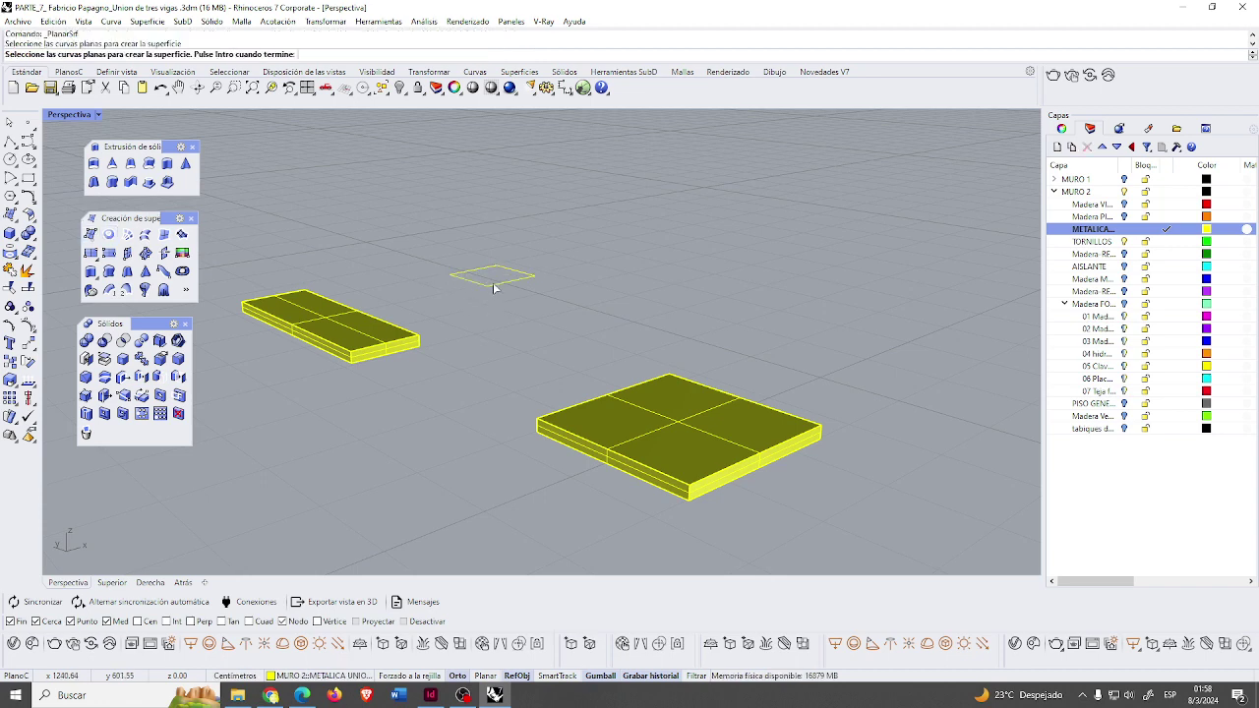
key("Return")
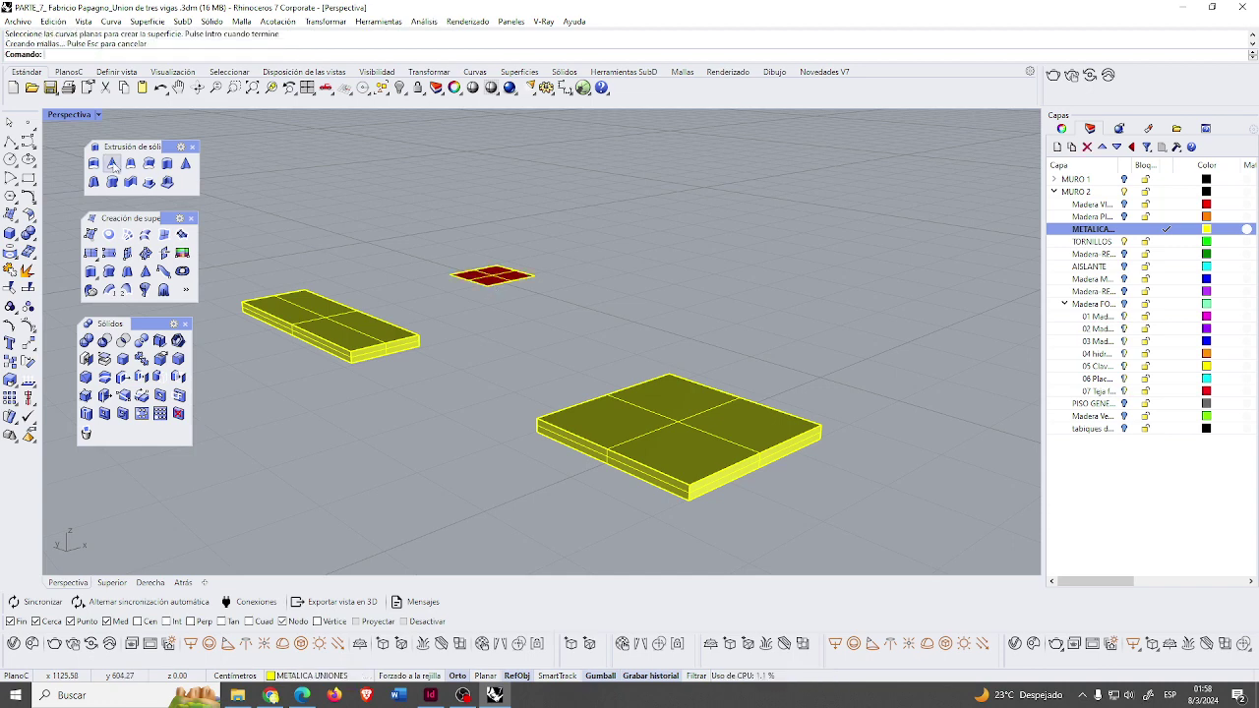
- Extrude the 10 cm square surface upward into a solid block 15 cm high
left_click(112, 163)
left_click(493, 279)
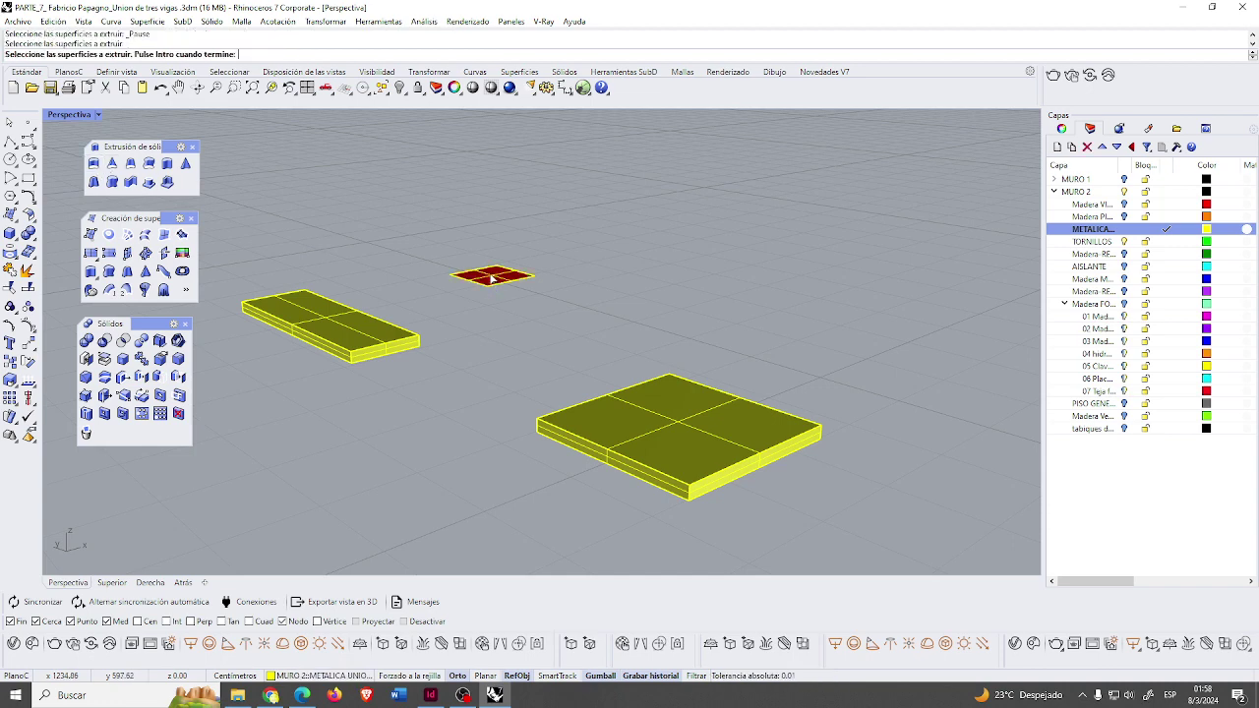
key("Return")
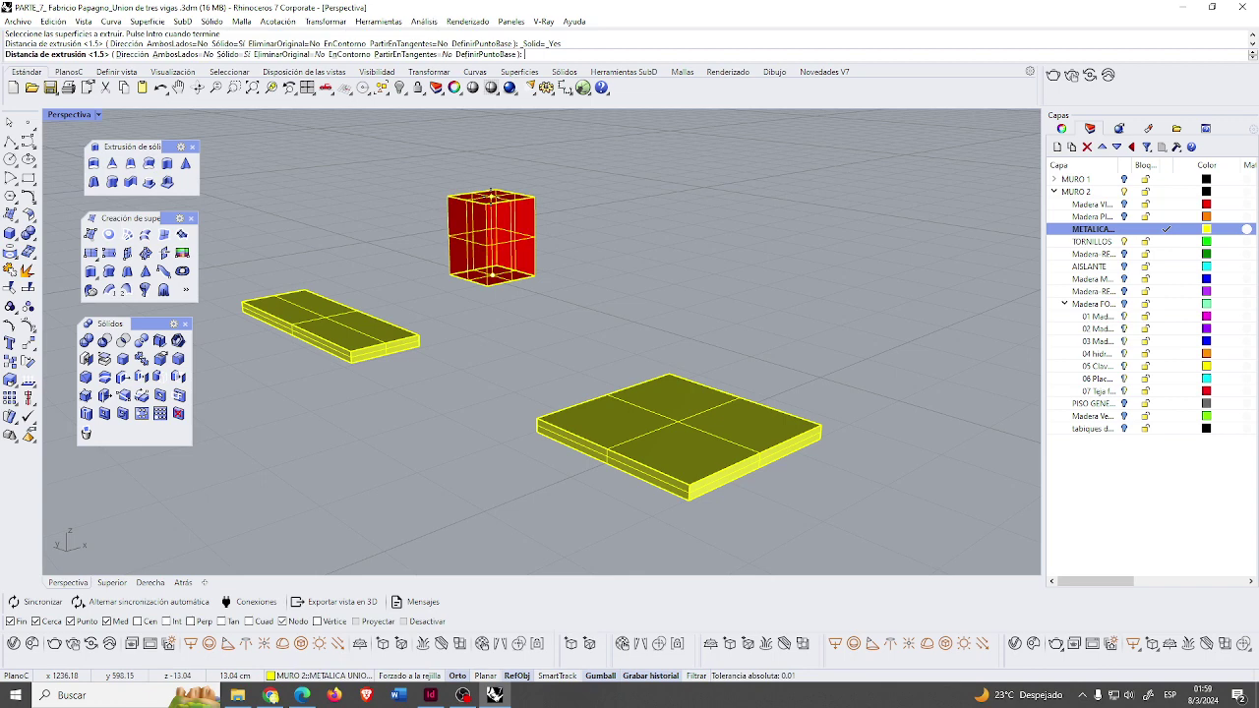
type("15")
key("Return")
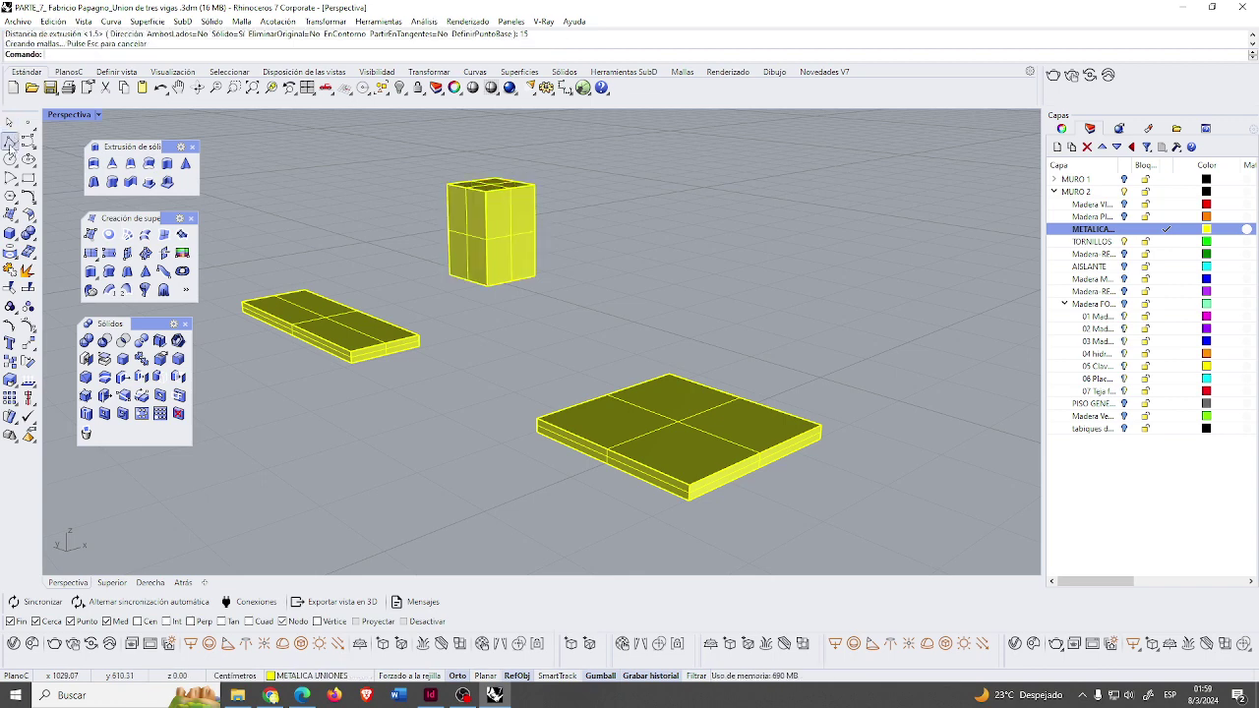
- Draw a closed rectangular polyline of 10 by 20 cm in the free area beyond the large square plate
left_click(9, 142)
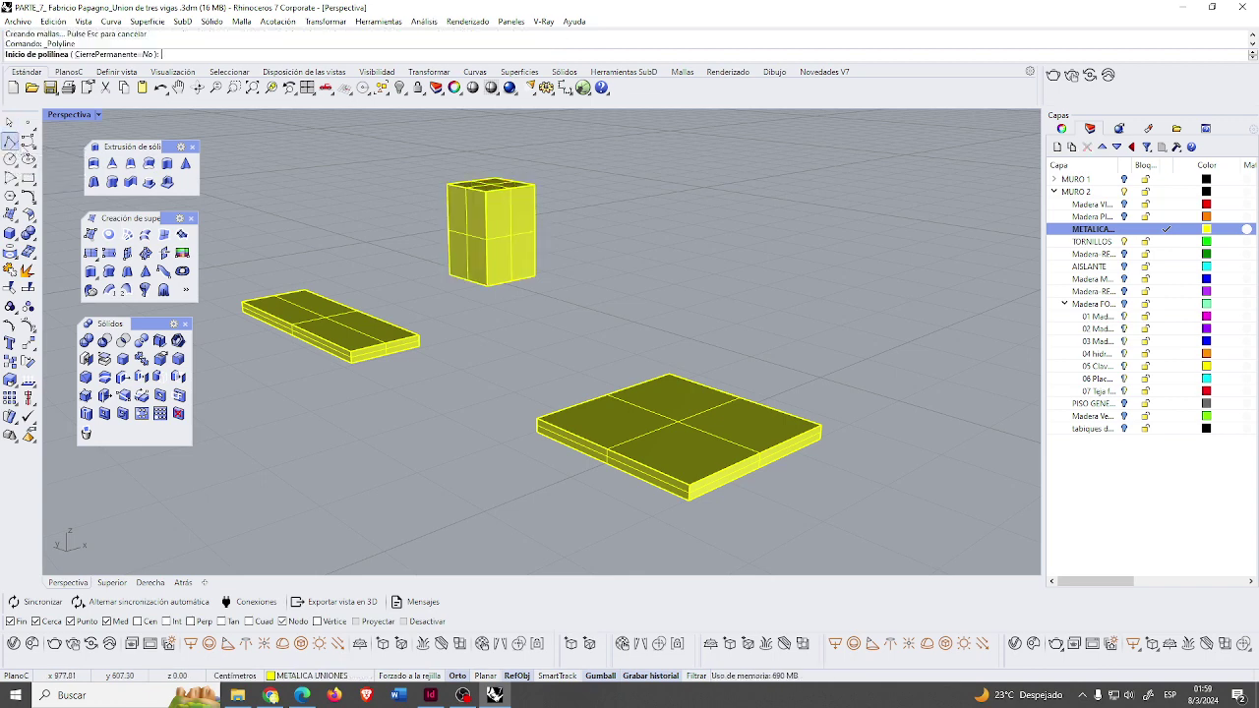
left_click(728, 328)
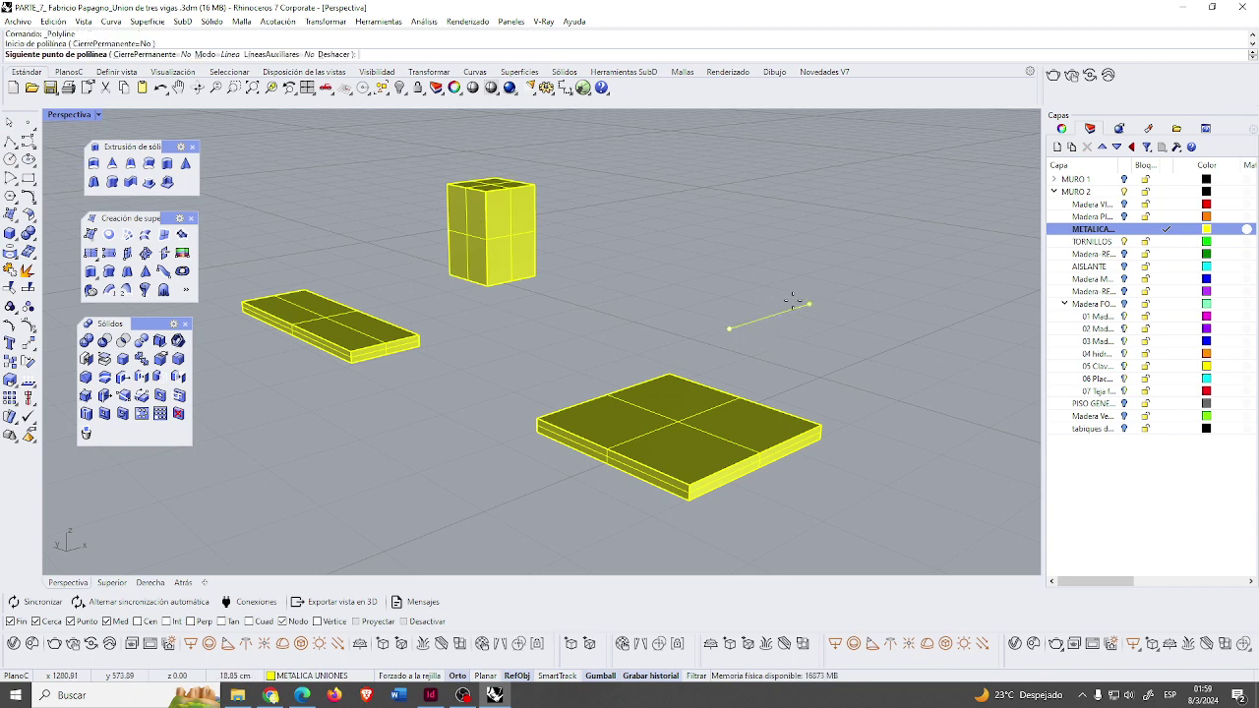
type("10")
key("Return")
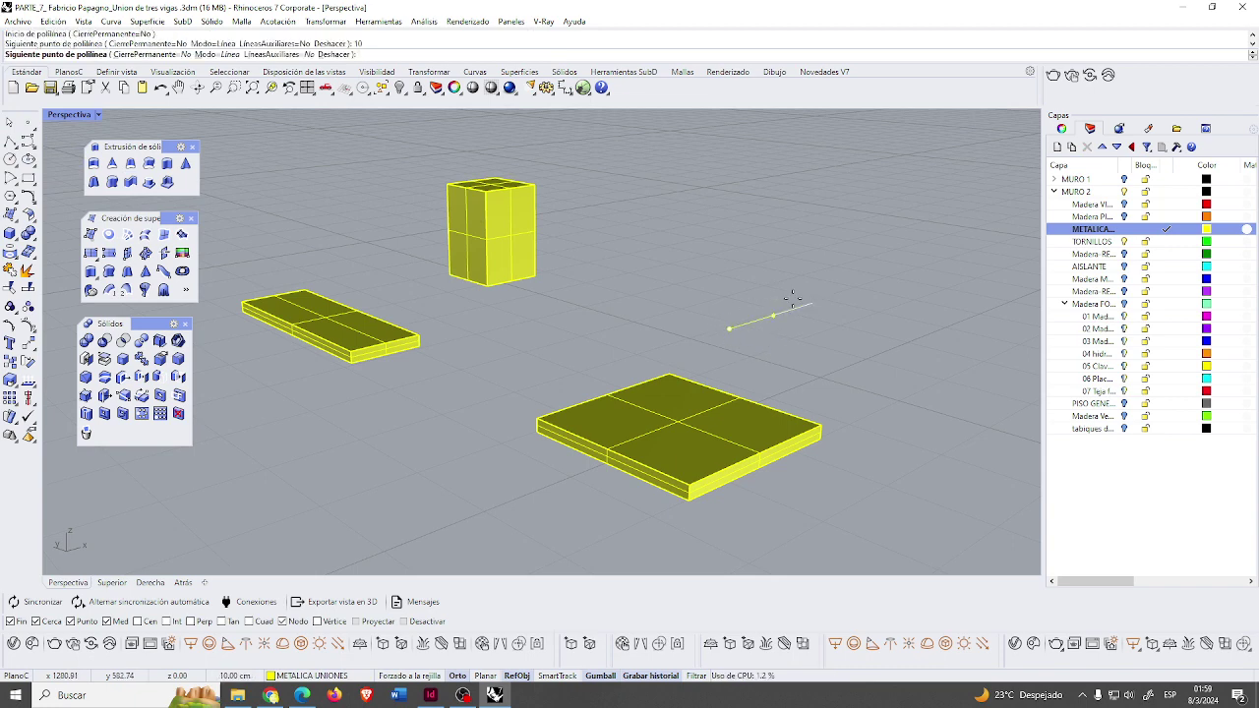
left_click(778, 313)
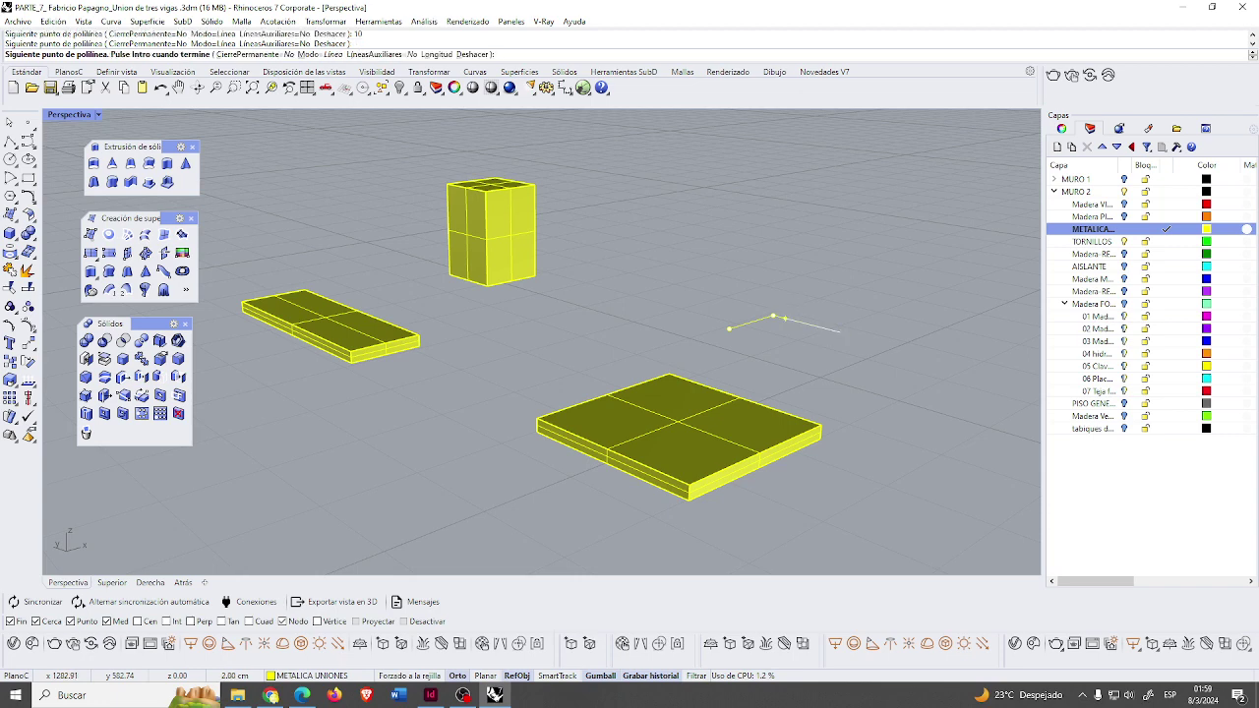
type("20")
key("Return")
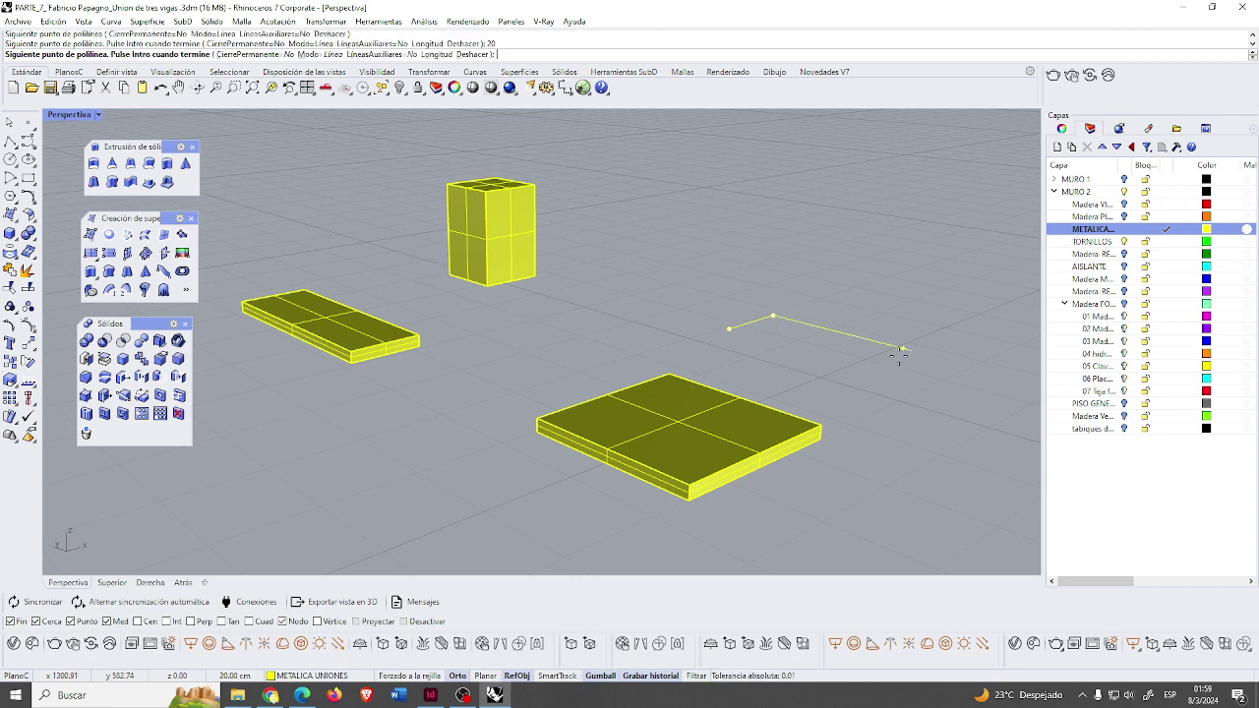
left_click(897, 358)
type("10")
key("Return")
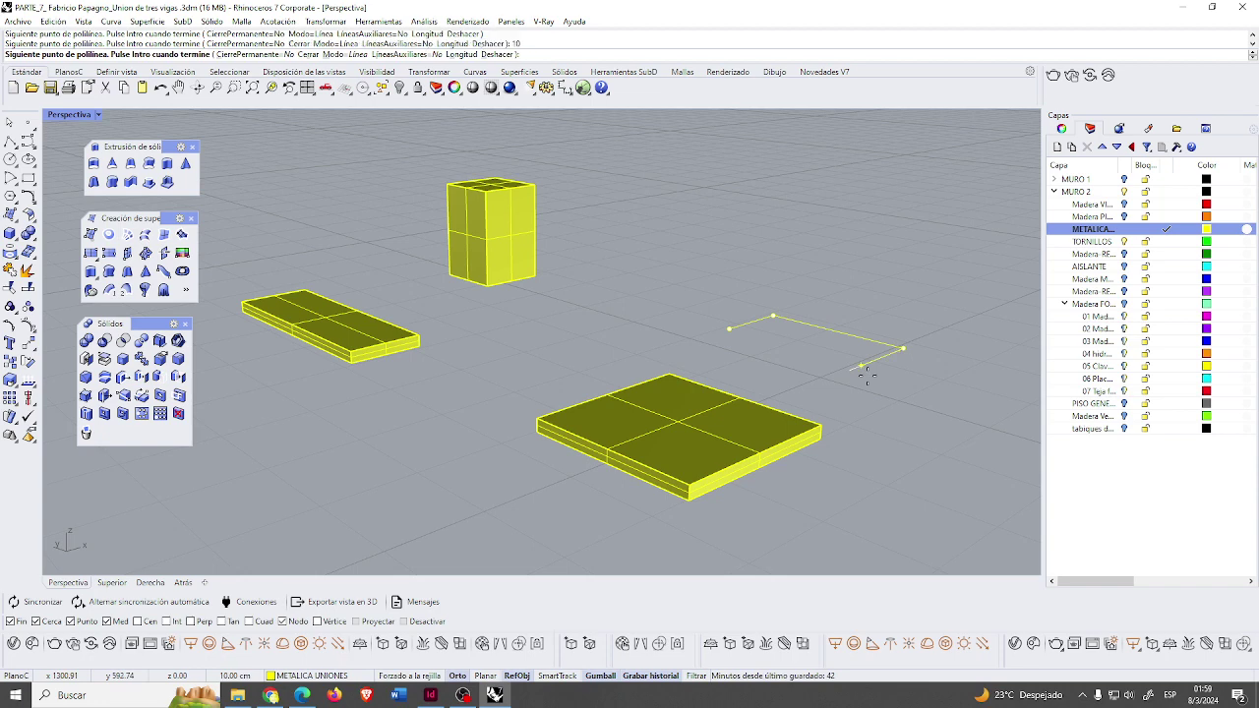
left_click(863, 368)
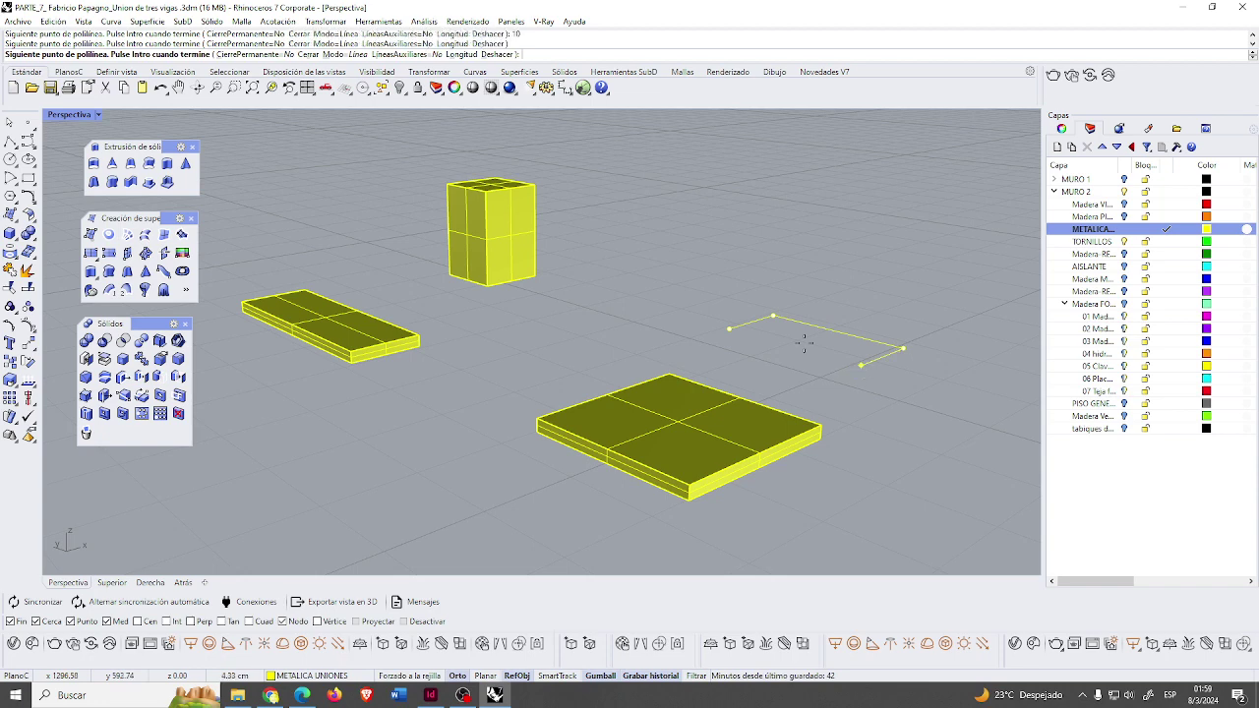
left_click(728, 329)
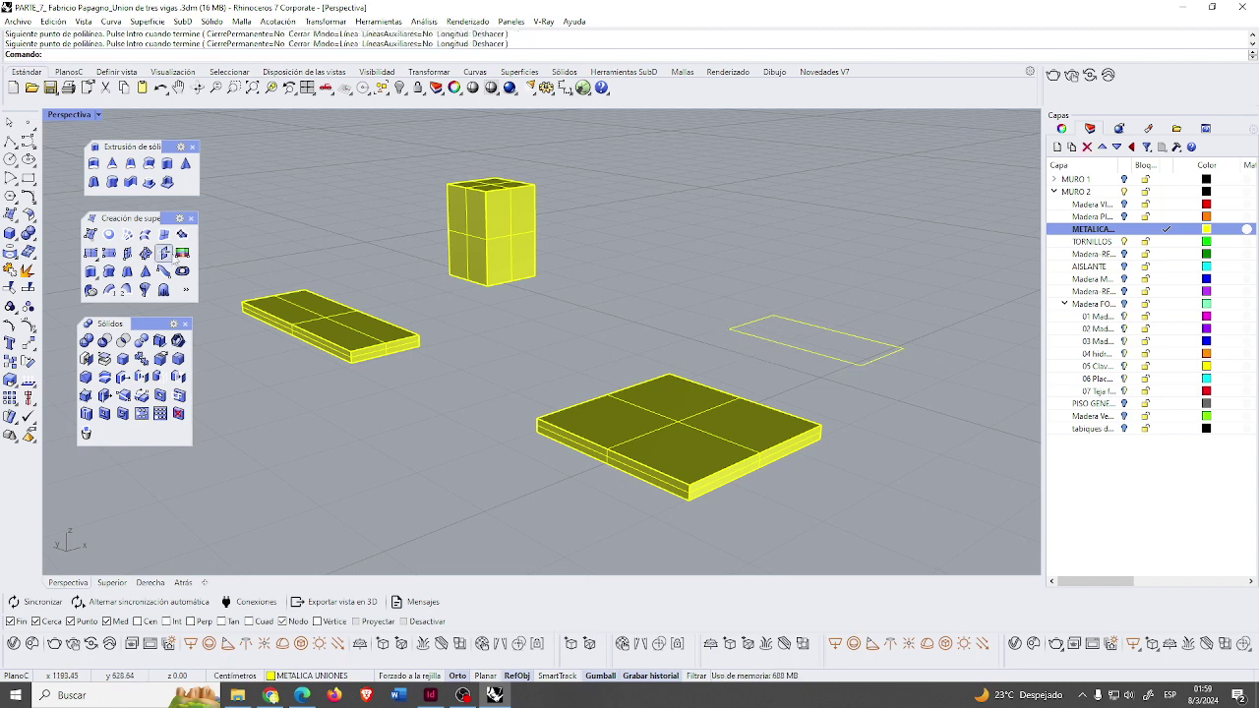
- Create a planar surface from the closed 10 by 20 cm rectangle
left_click(110, 234)
left_click(870, 364)
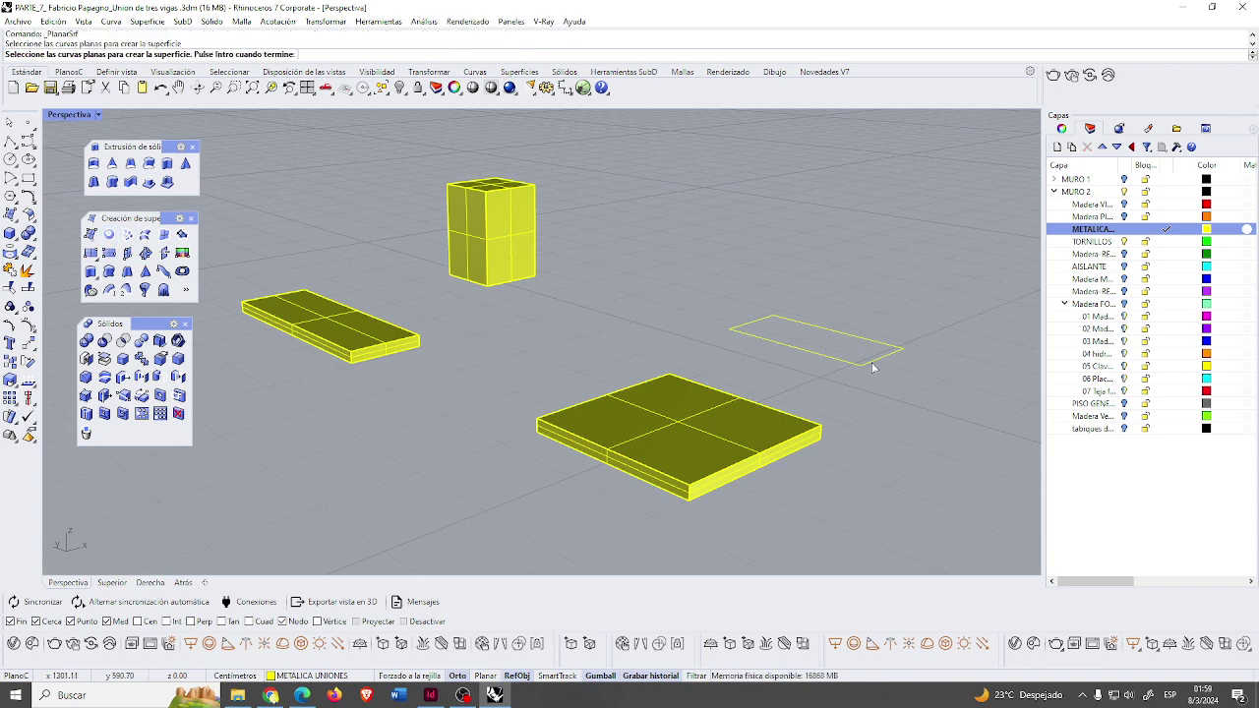
key("Return")
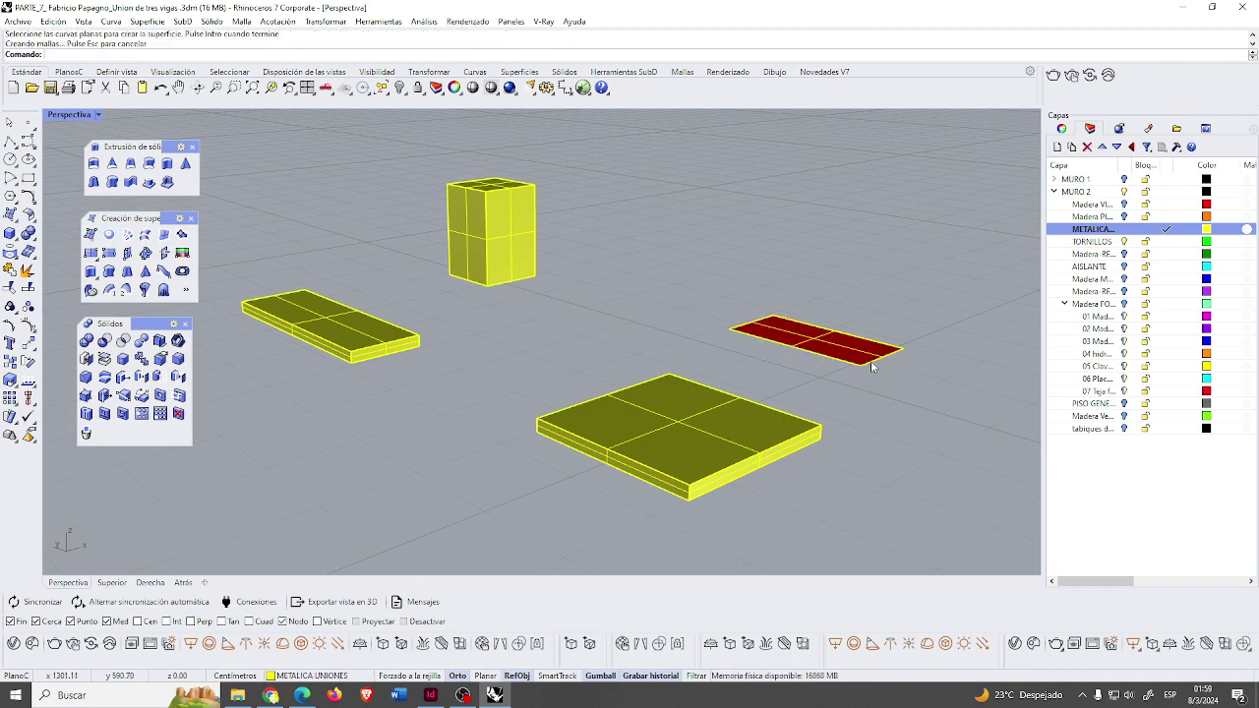
- Extrude the 10 by 20 cm surface into a solid plate 1.5 cm thick
left_click(94, 164)
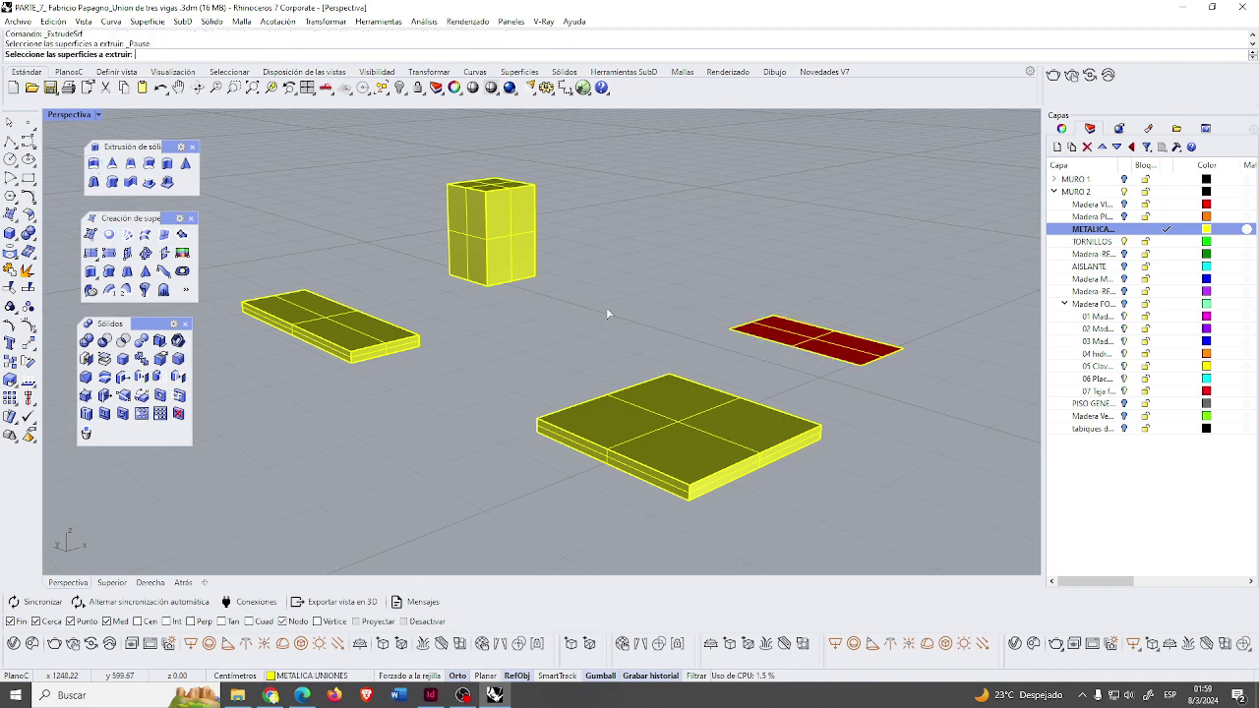
left_click(819, 347)
key("Return")
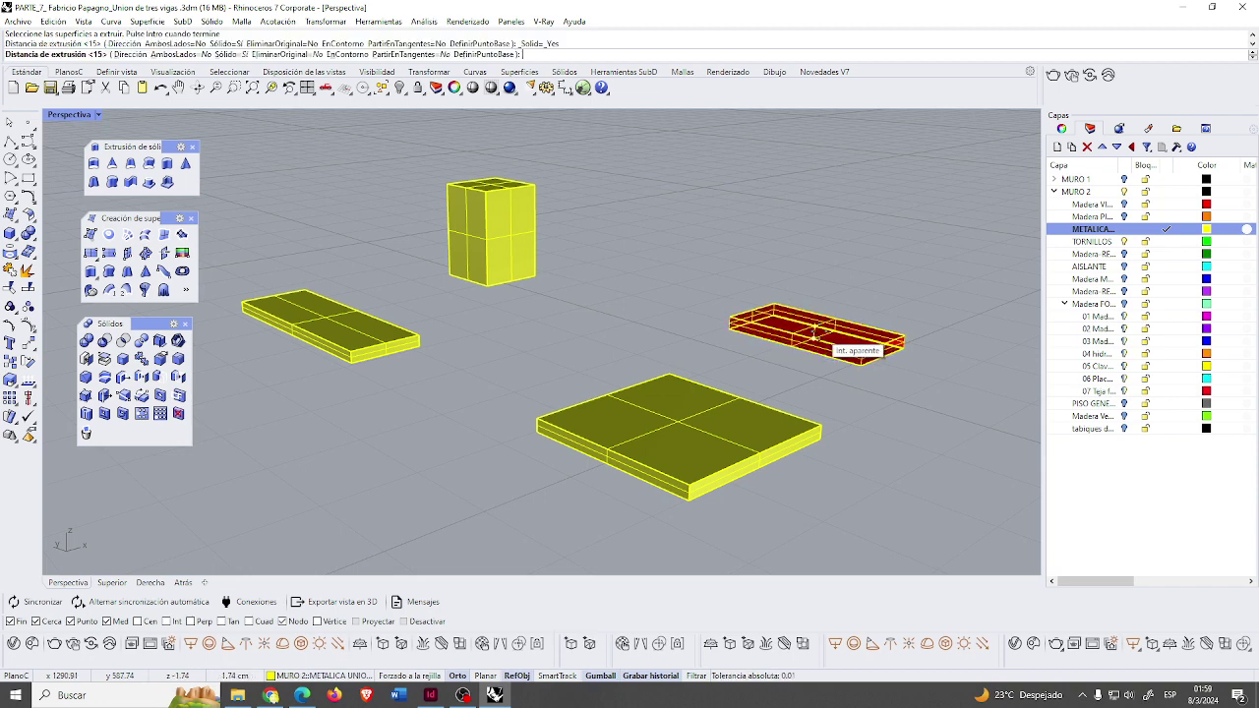
type("1.5")
key("Return")
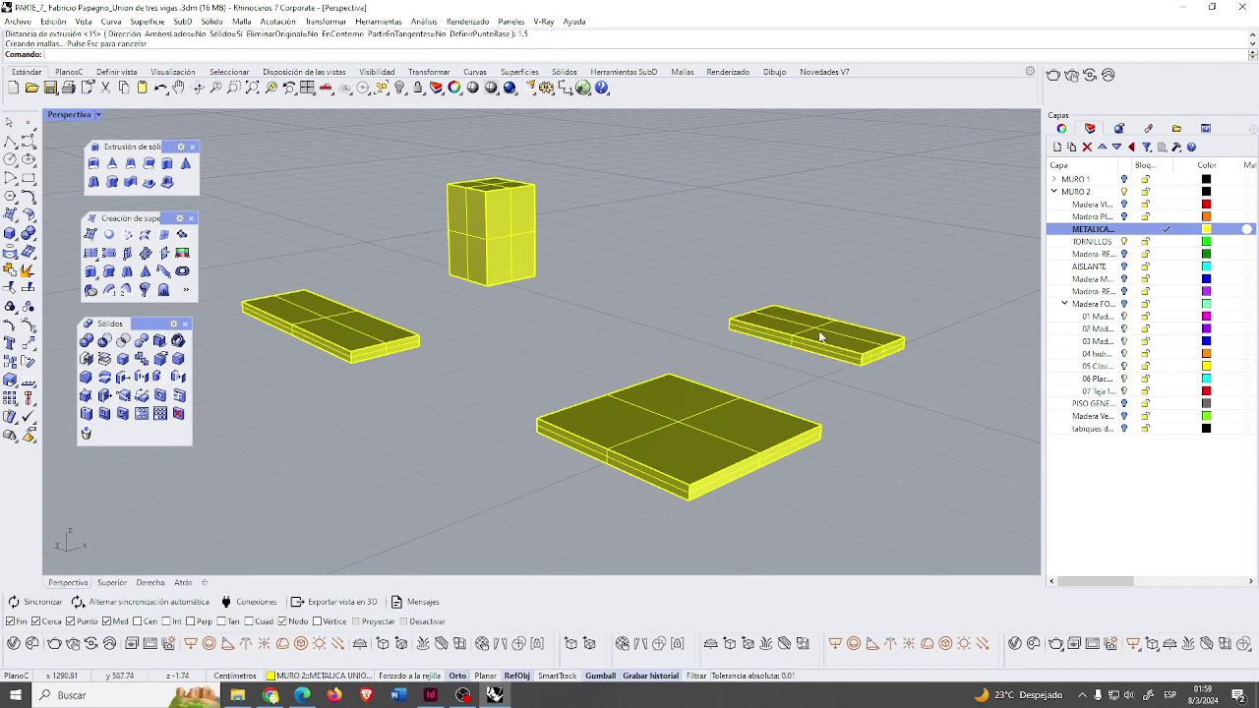
- Duplicate the 10 by 20 cm plate and move the copy along the Y axis into the free space behind the original
left_click(800, 344)
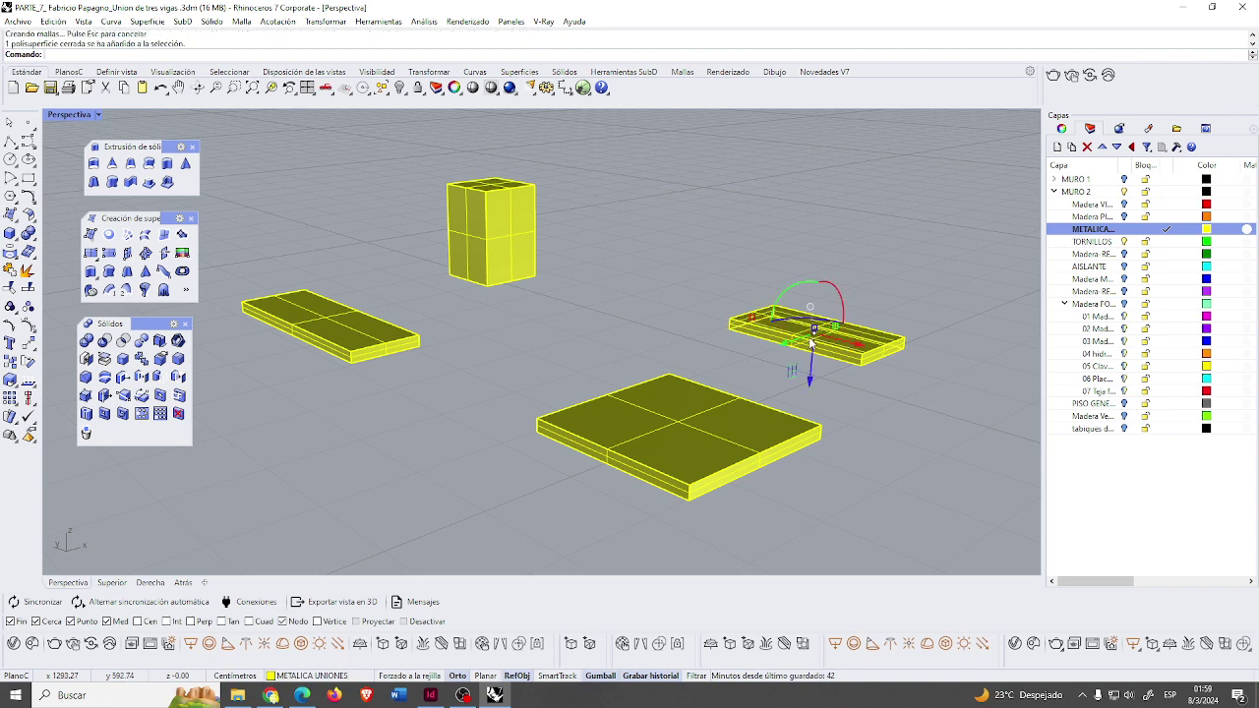
key("ctrl+c")
key("ctrl+v")
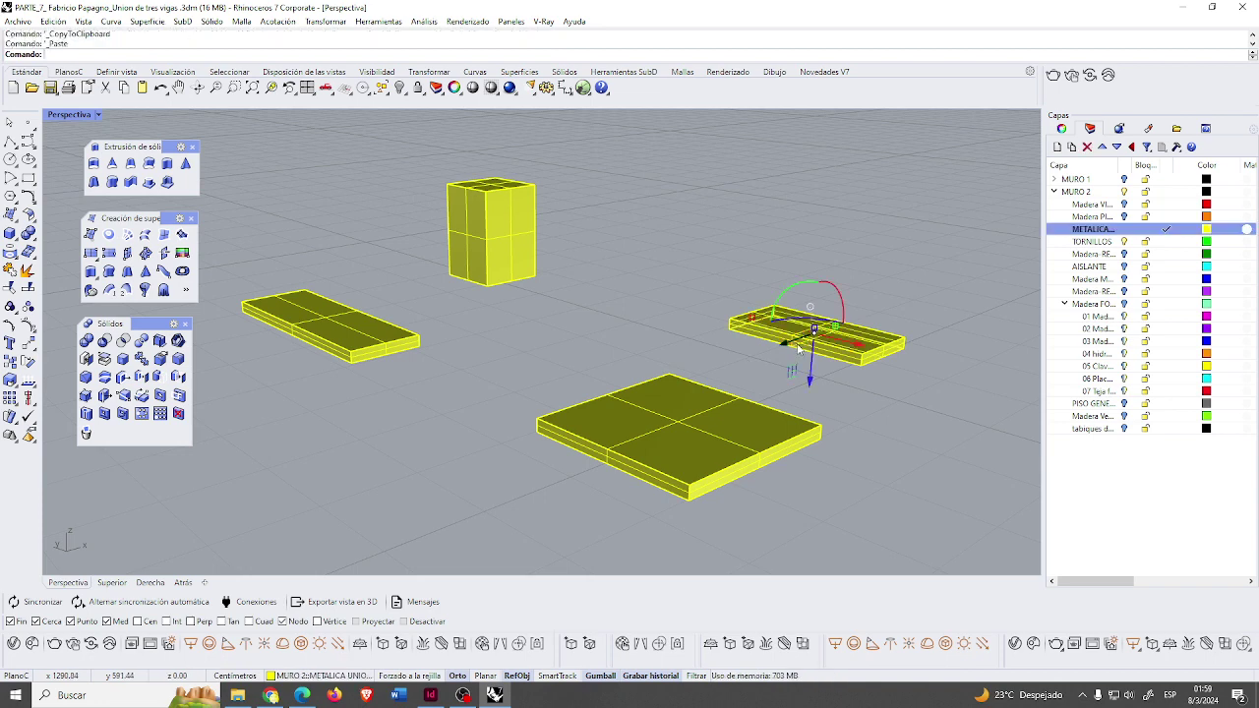
left_click_drag(790, 343, 891, 331)
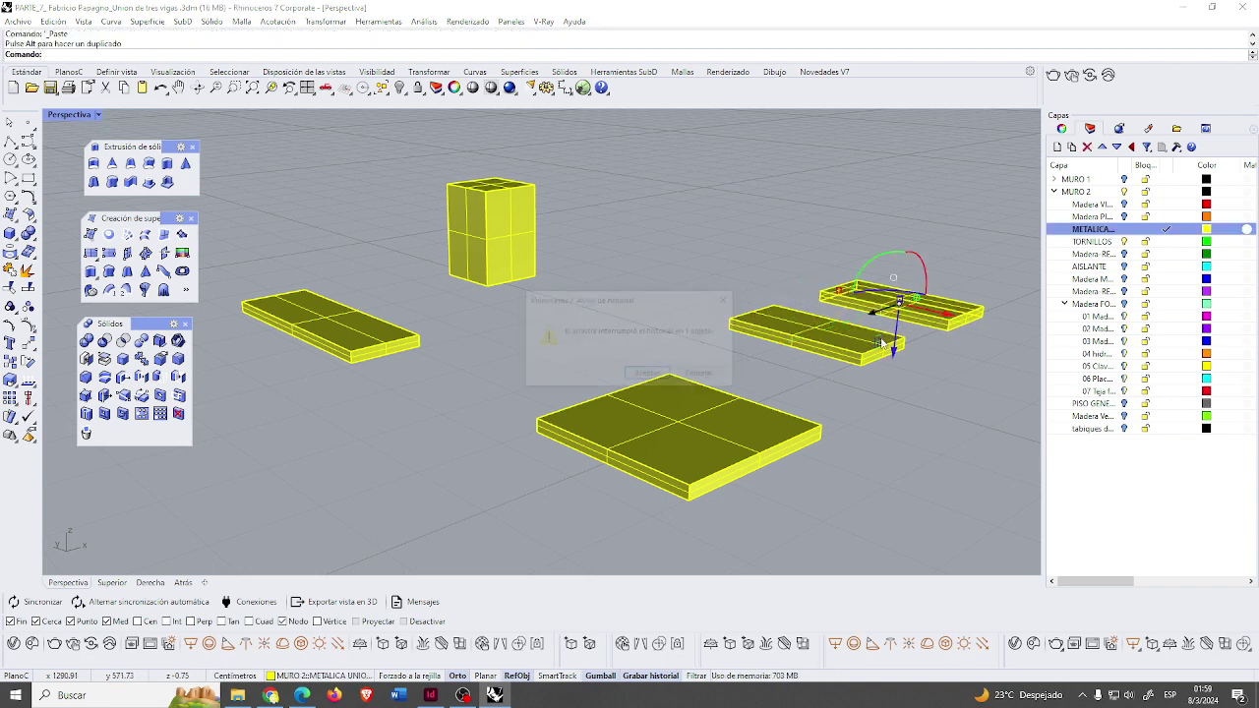
left_click(648, 375)
left_click(902, 458)
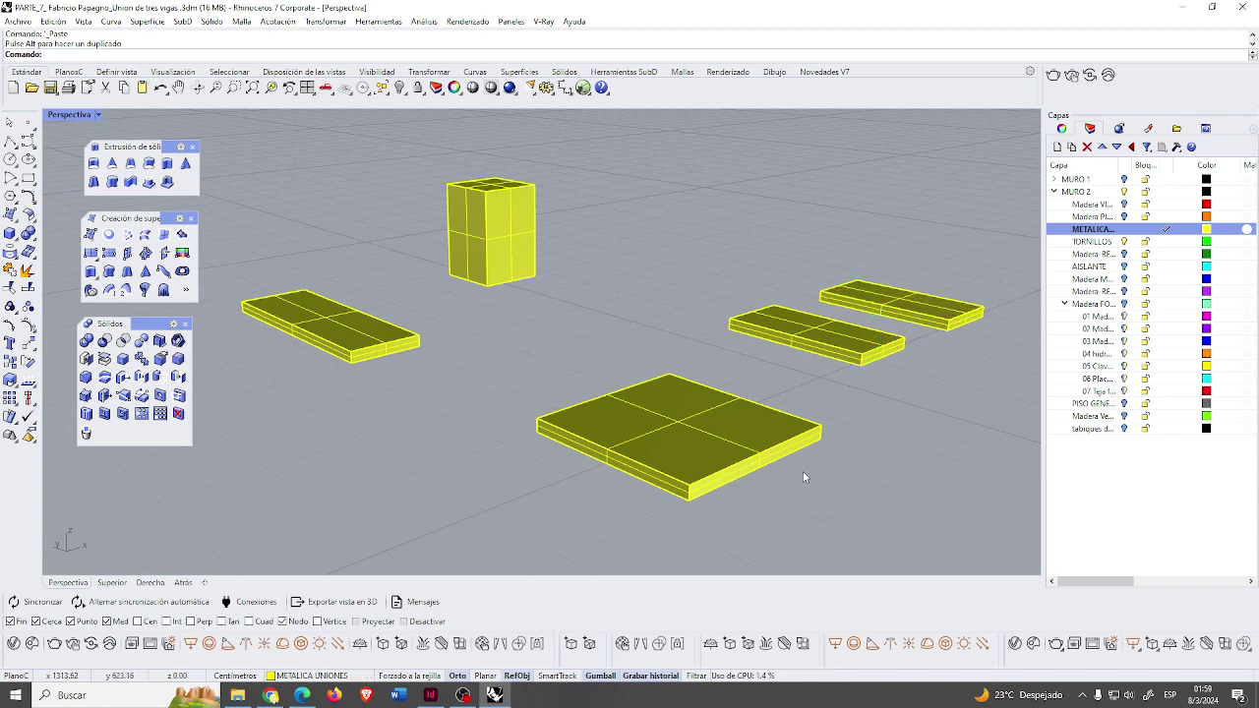
- Rotate the 10 by 30 cm plate 90 degrees about its vertical axis and accept the history warning
left_click(398, 341)
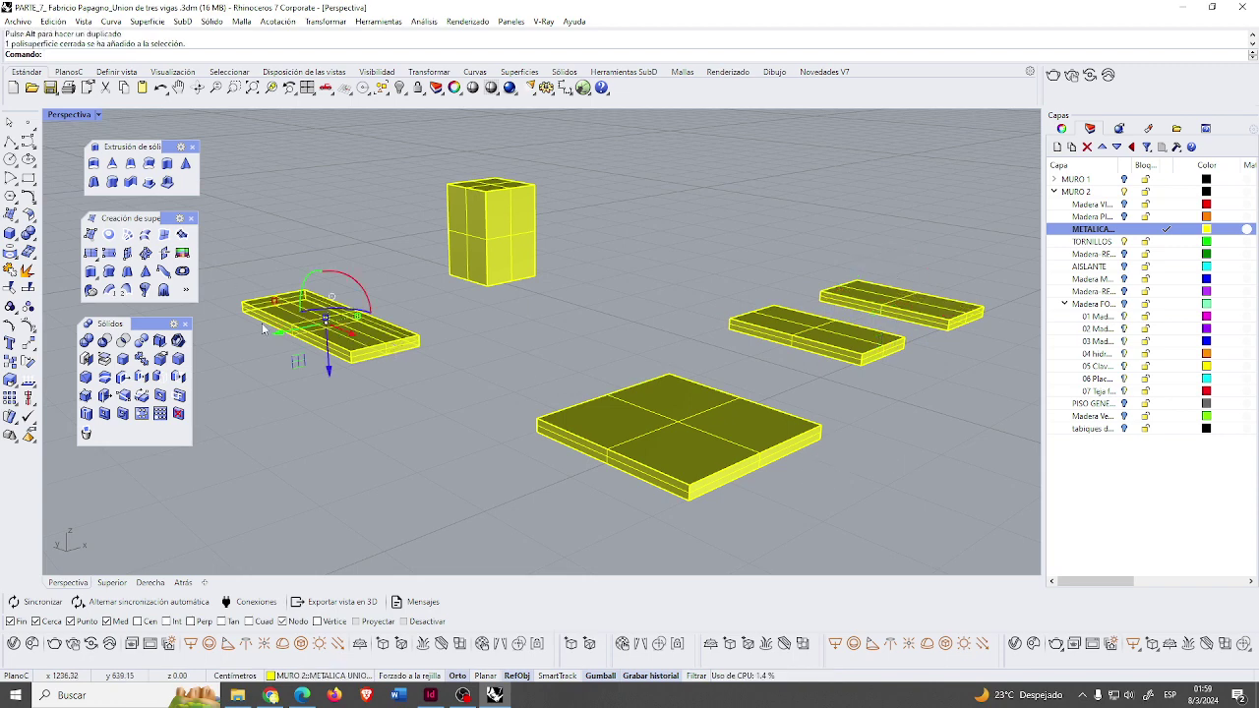
left_click(323, 313)
type("3")
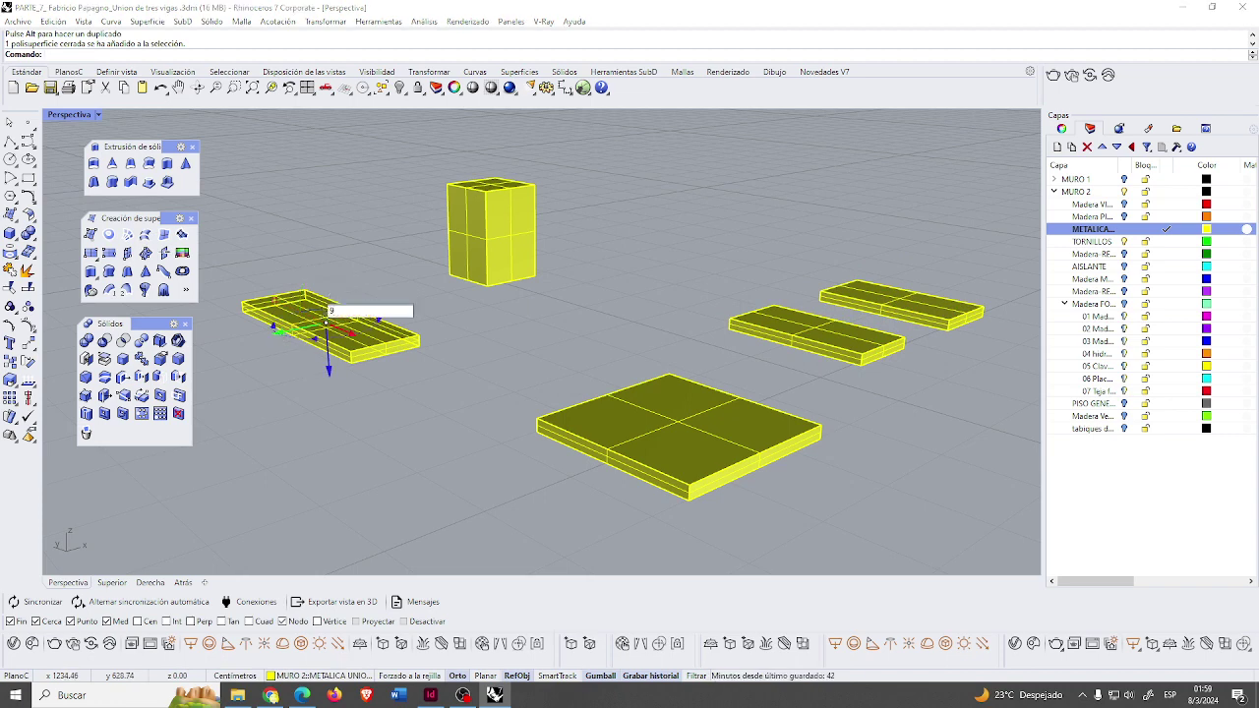
type("0")
key("Return")
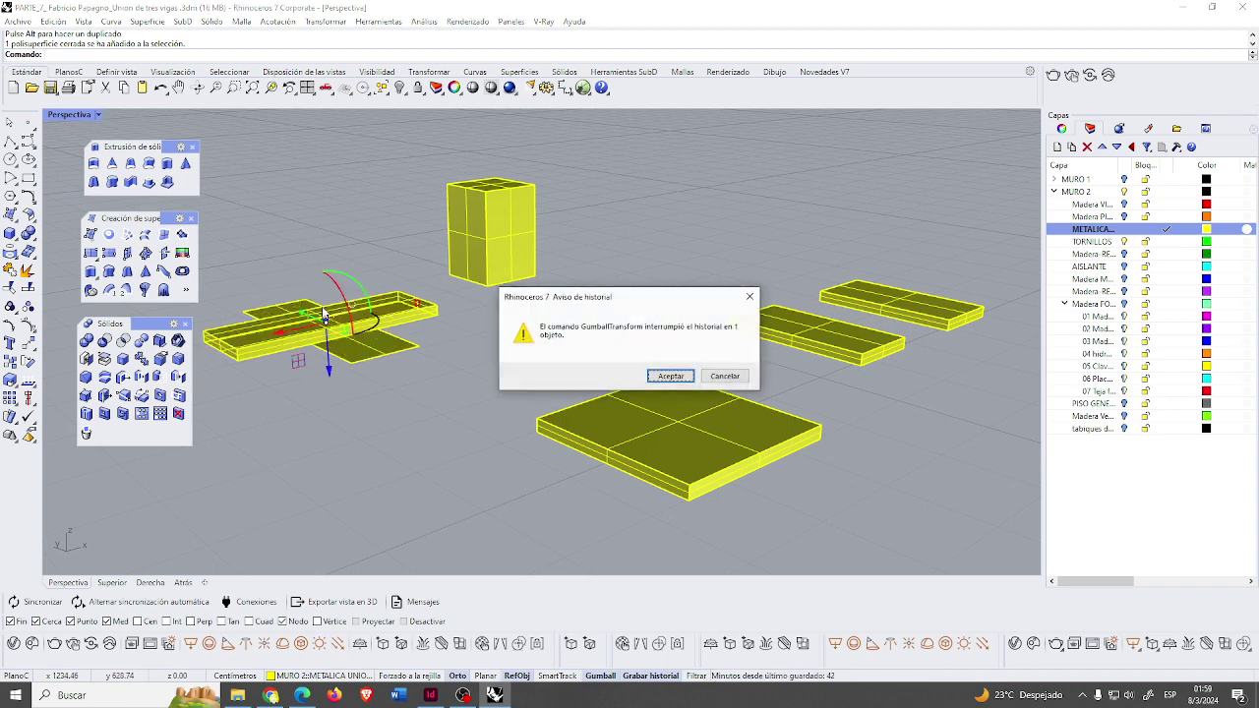
left_click(673, 377)
- Delete the leftover outline curve and base surface beneath the rotated 10 by 30 cm plate
left_click(378, 362)
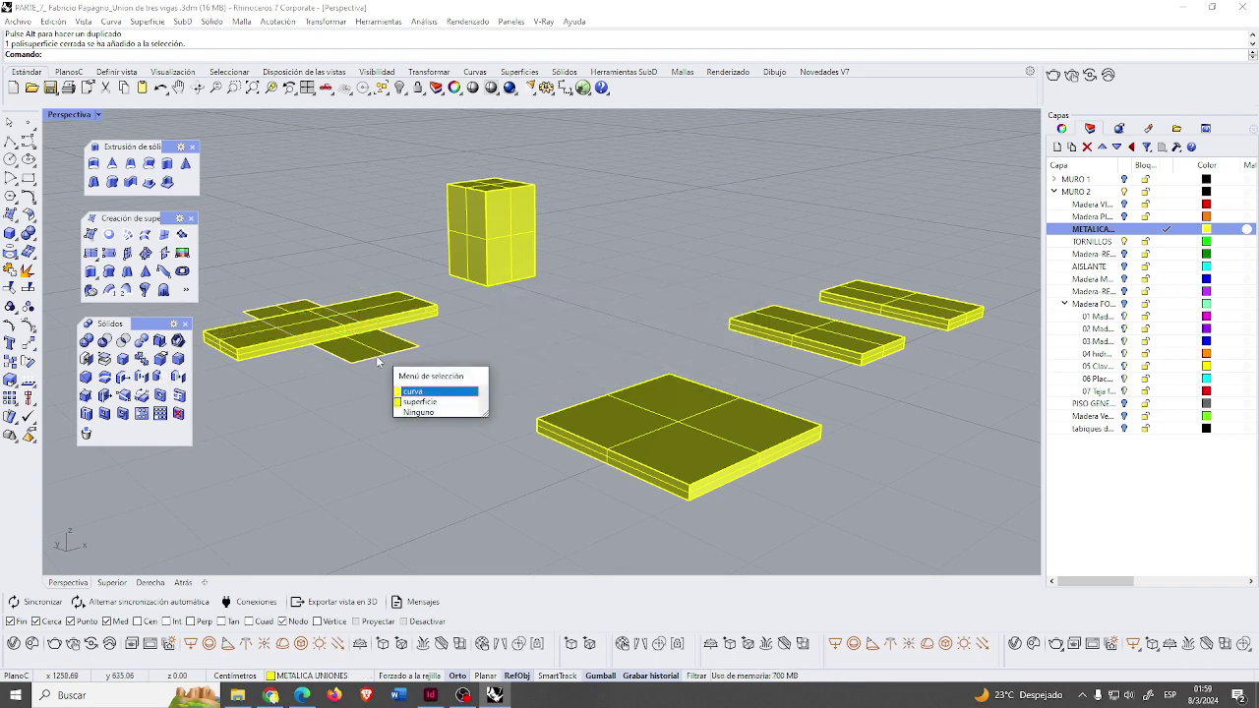
left_click(403, 393)
key("Delete")
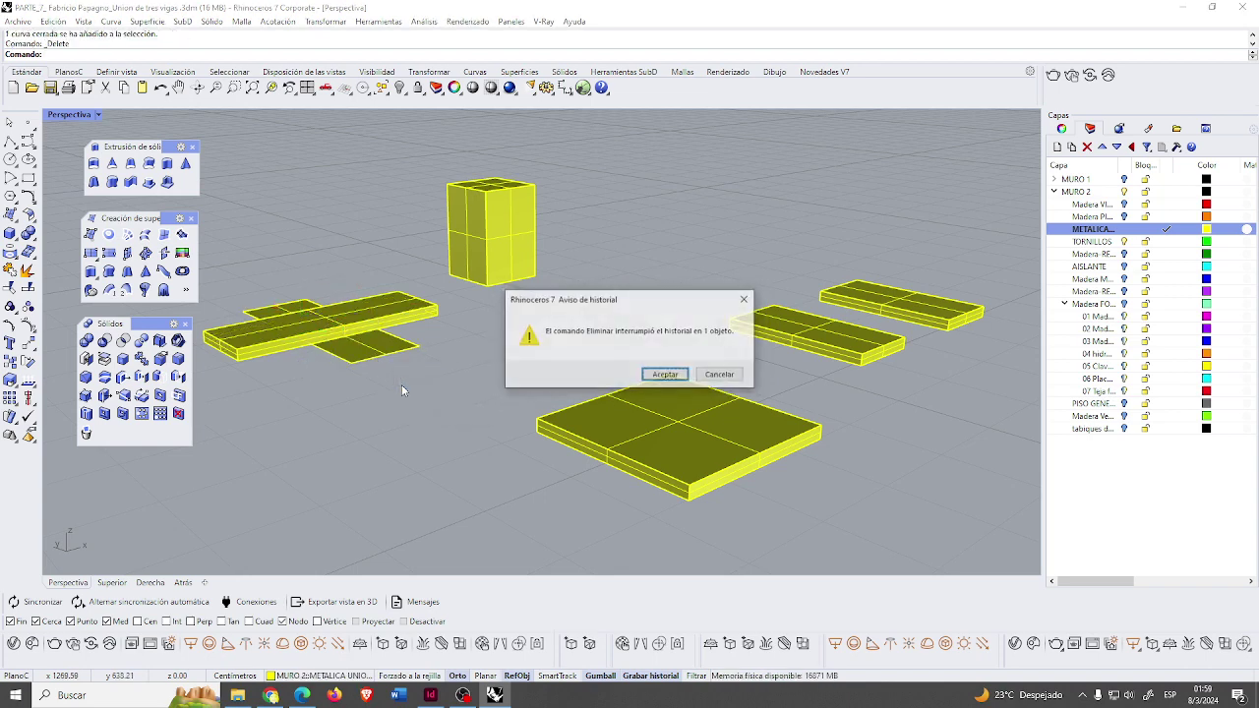
left_click(665, 375)
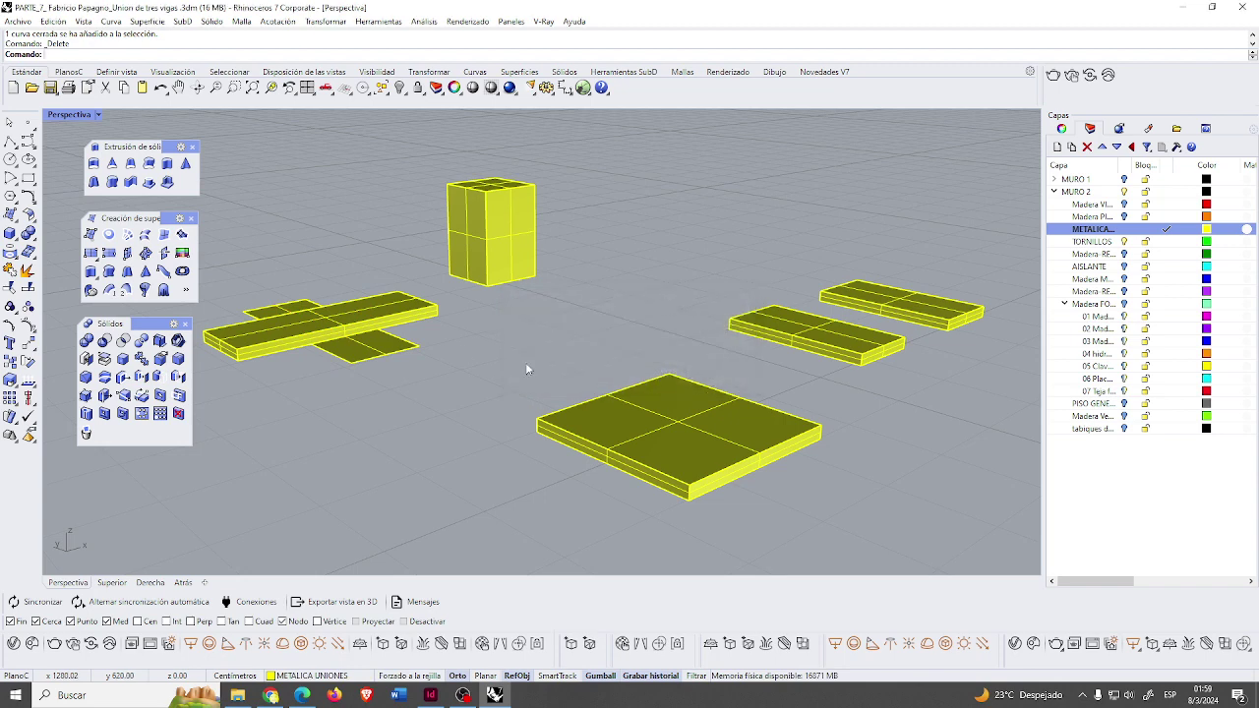
left_click(395, 352)
key("Delete")
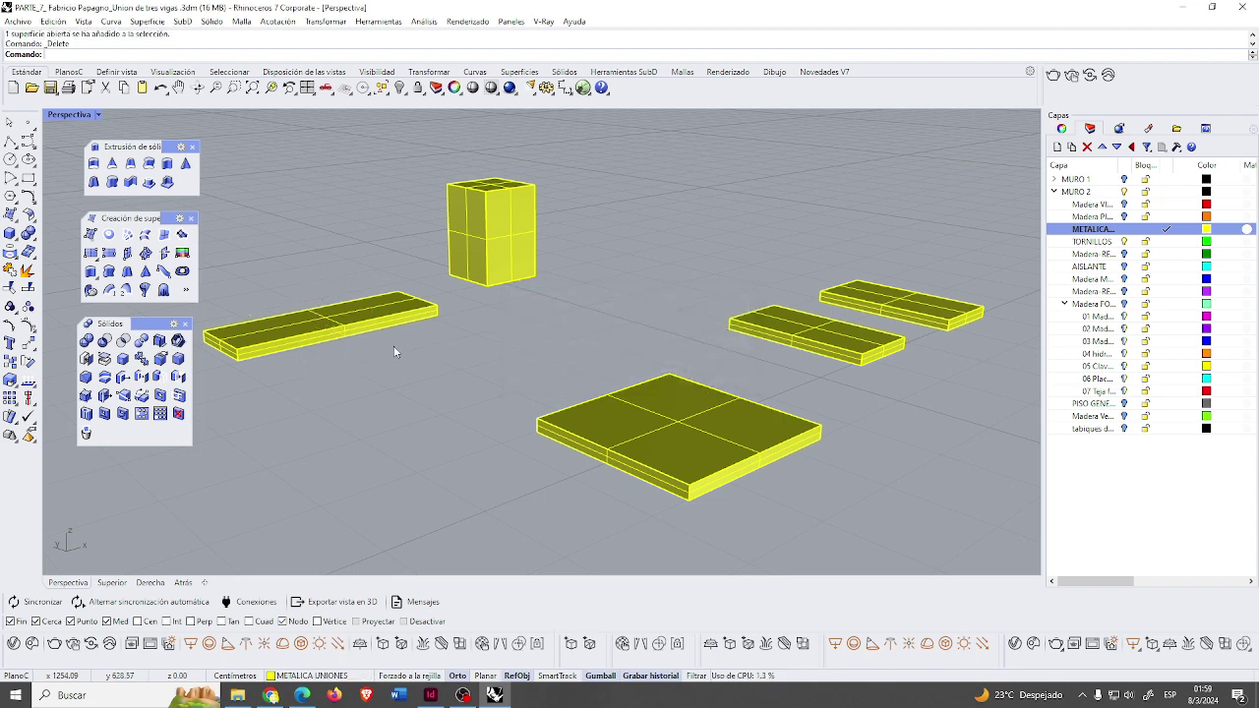
- Move the rotated 10 by 30 cm plate along the X axis, closer to the large square plate
left_click(343, 329)
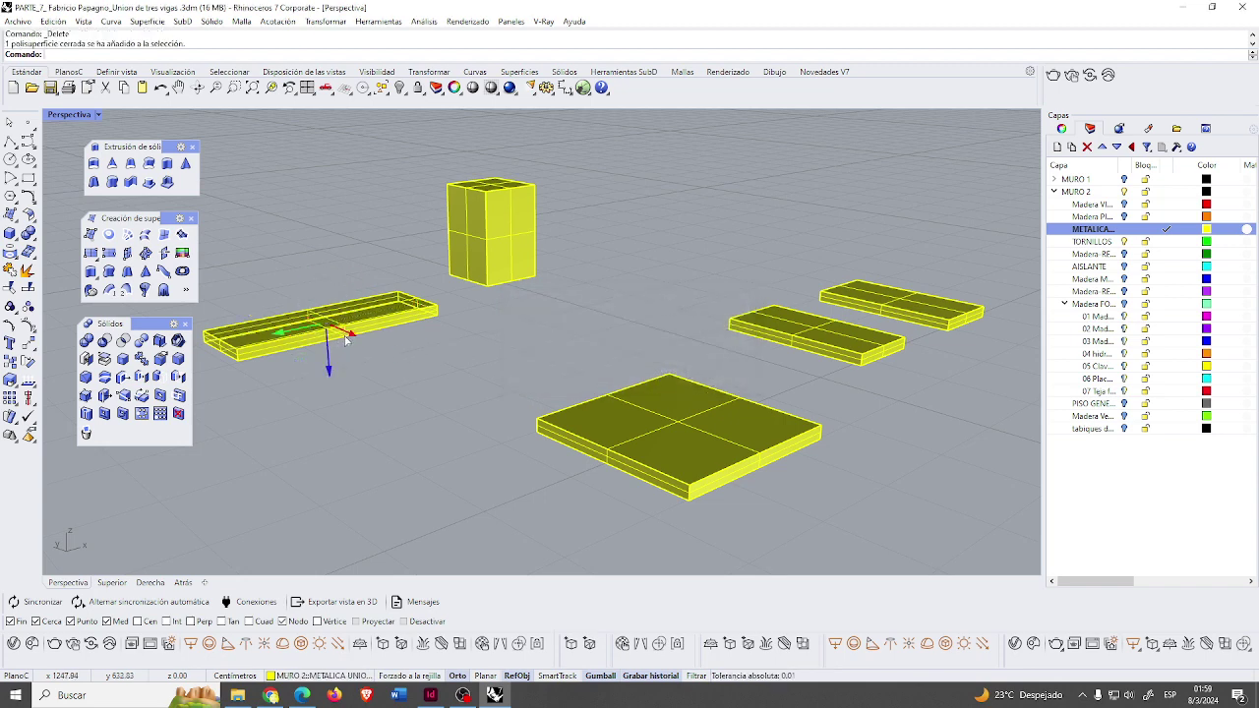
left_click_drag(345, 339, 434, 395)
scroll(434, 395, "down", 10)
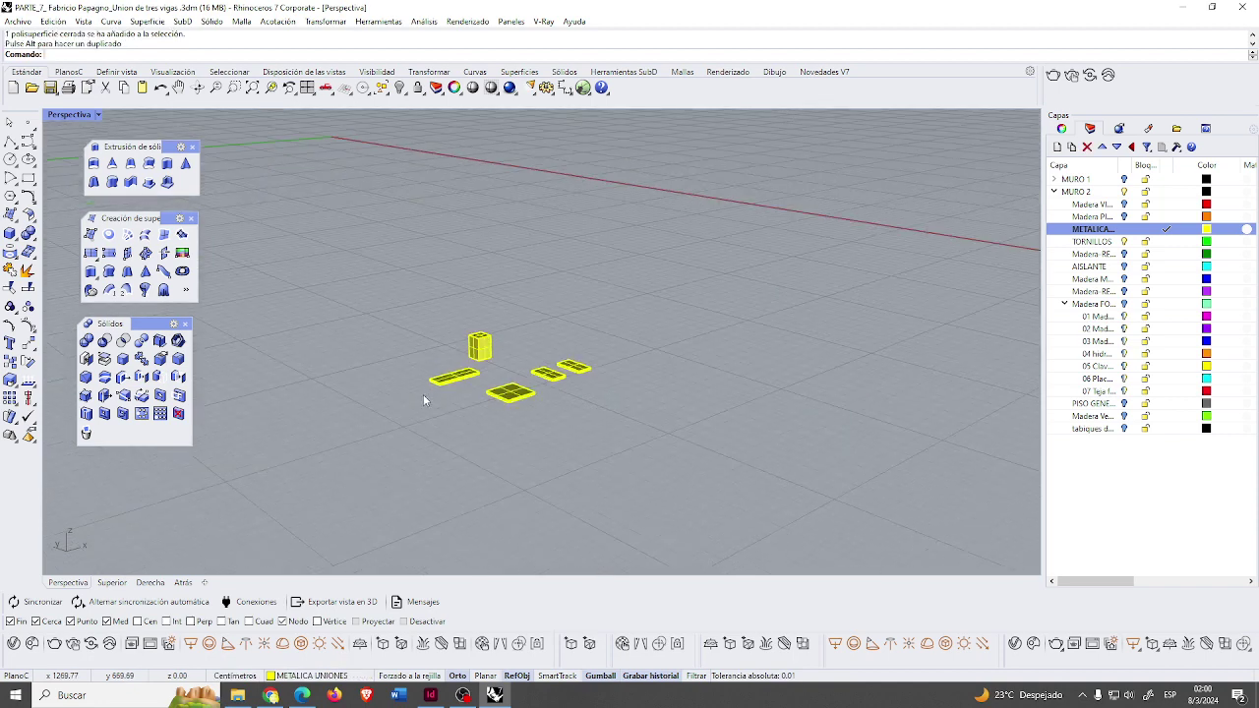
scroll(448, 384, "up", 10)
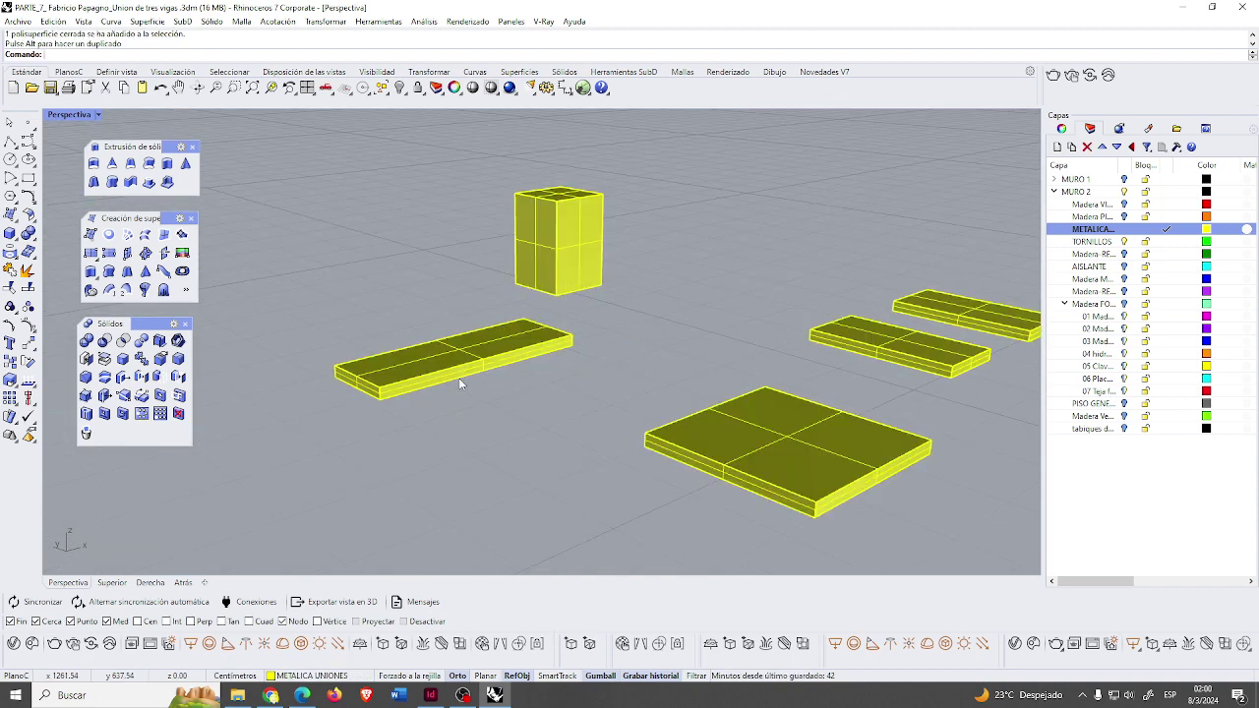
- Switch to wireframe display and move the block by its base corner onto the 10 by 30 cm plate's long edge, accepting the history warning
left_click(567, 277)
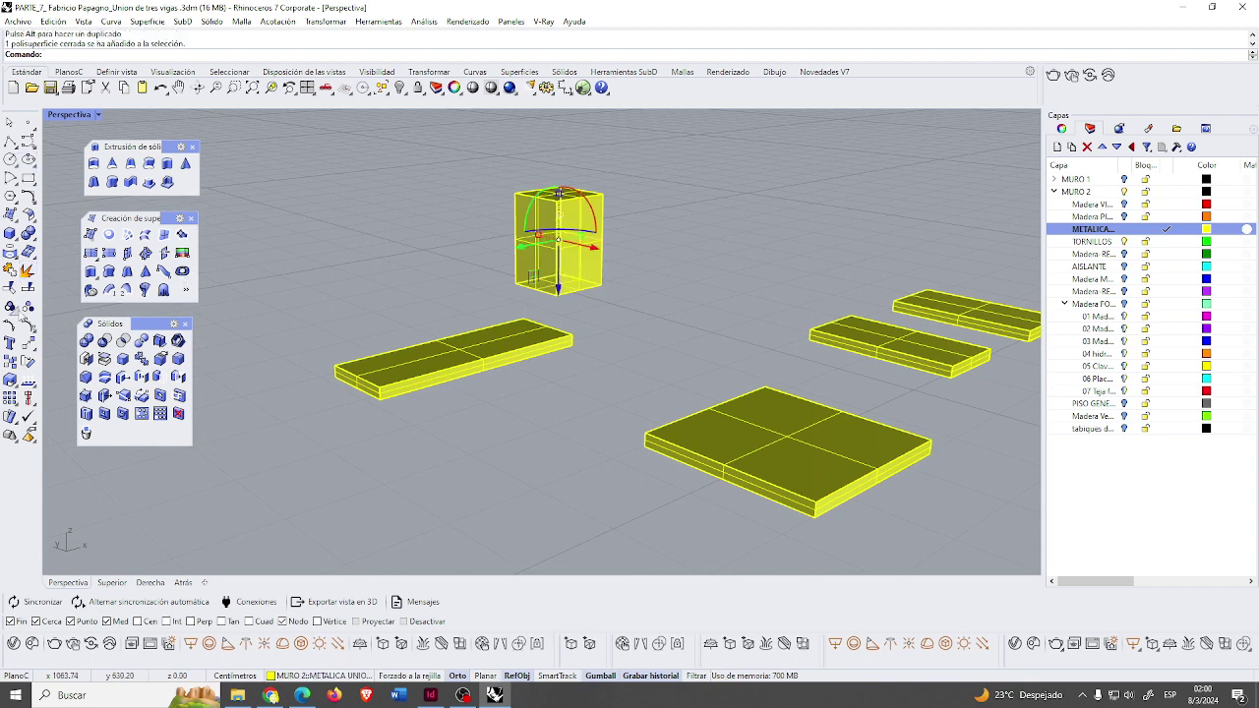
left_click(28, 344)
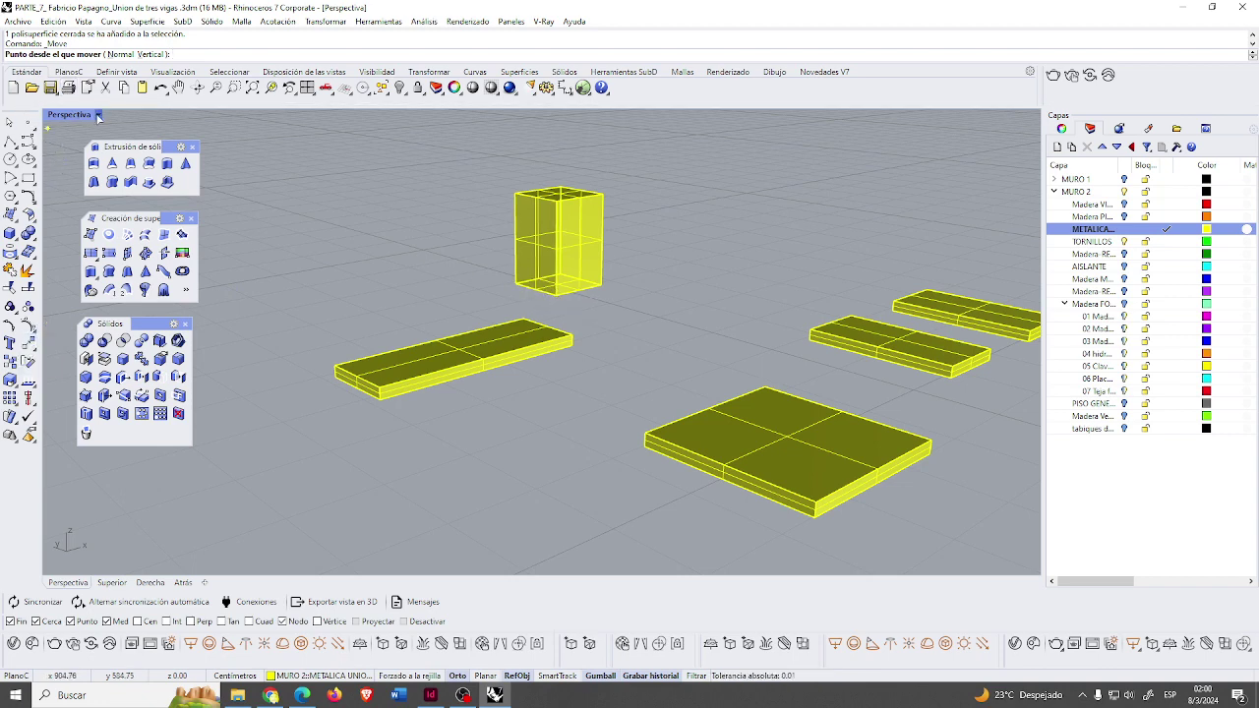
left_click(99, 115)
left_click(100, 164)
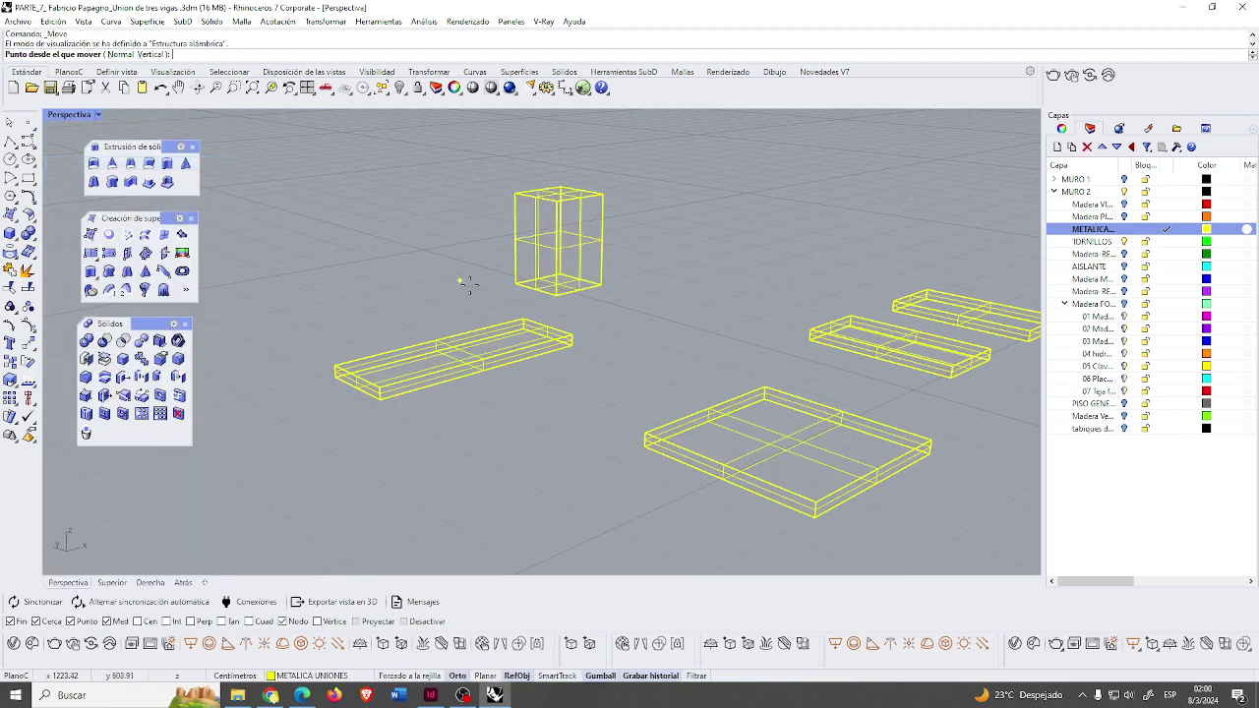
left_click(556, 295)
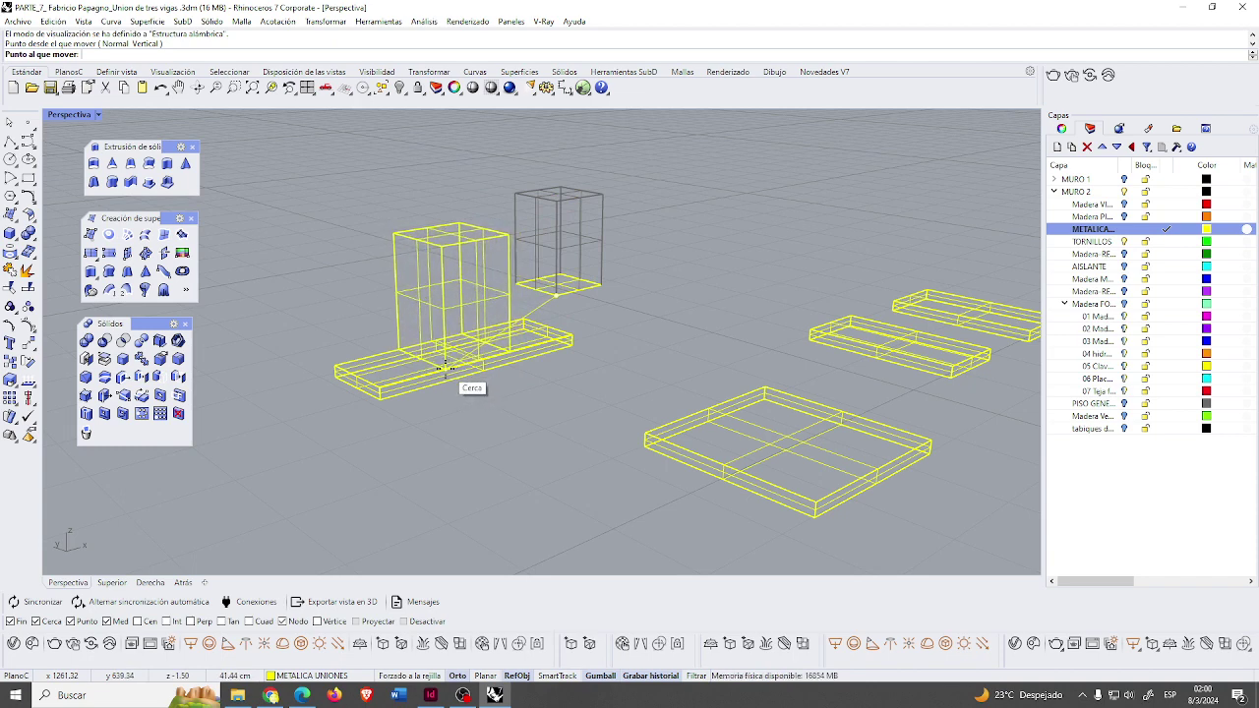
left_click(443, 366)
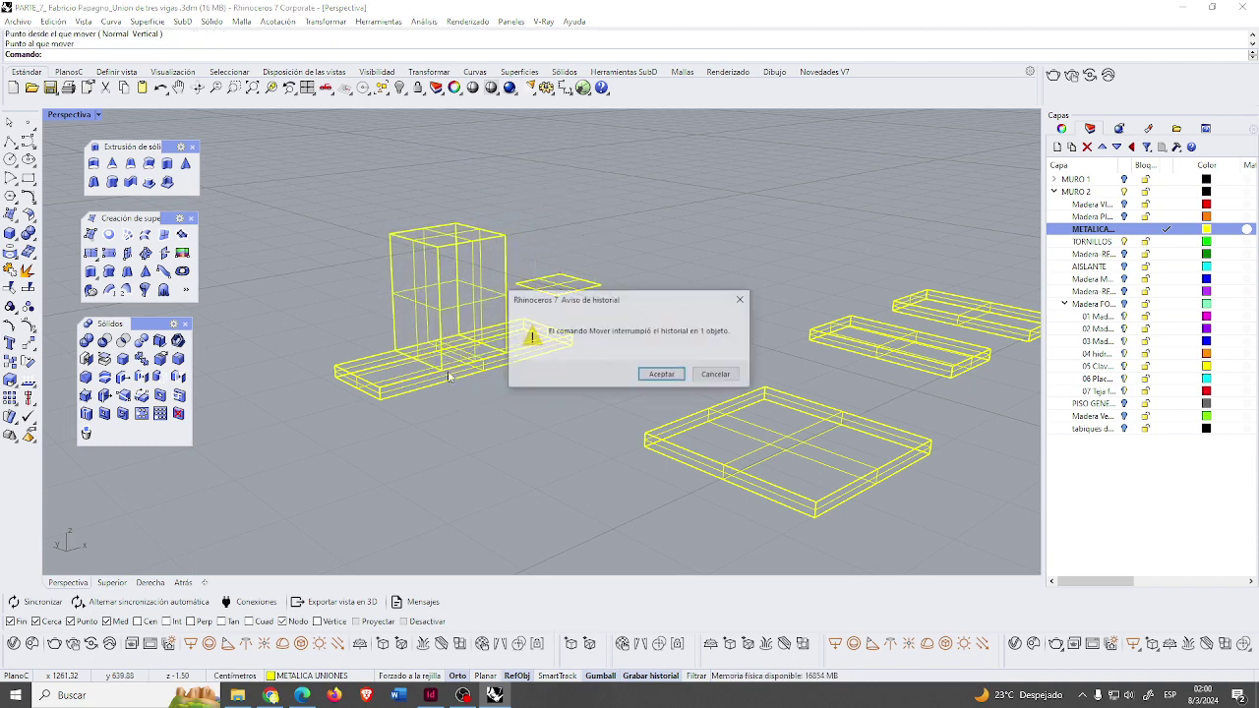
left_click(660, 375)
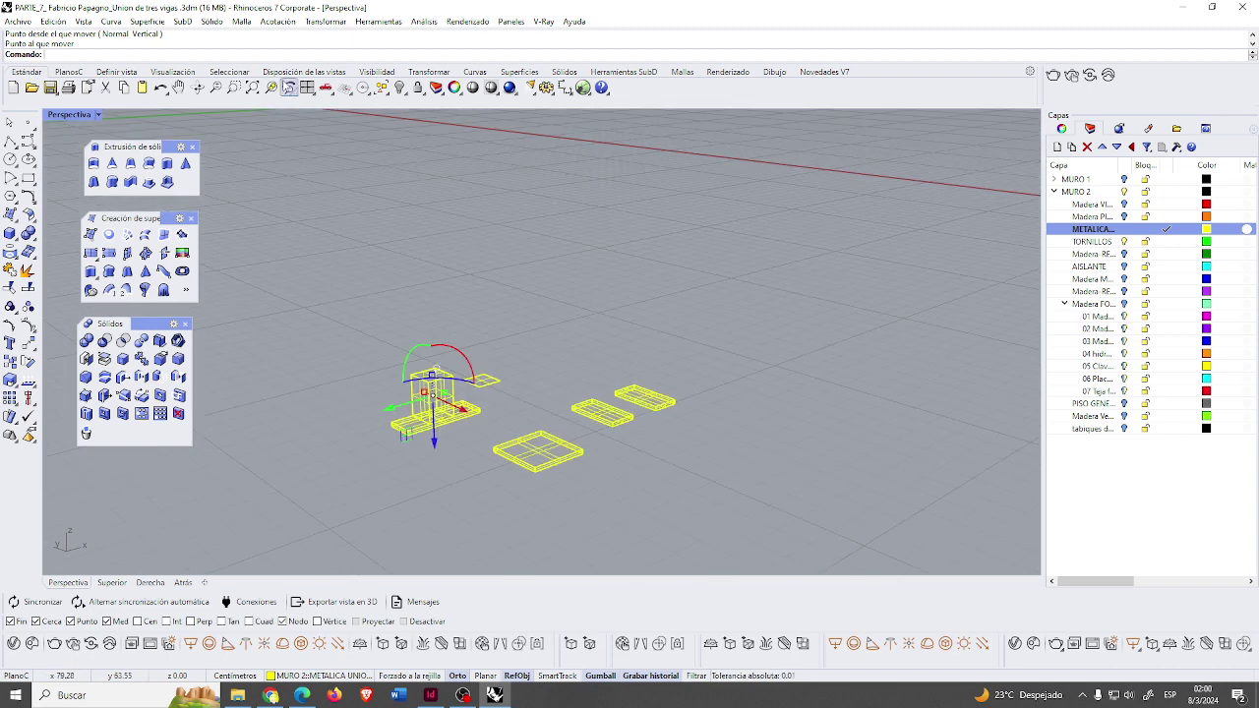
- Move the block along the 10 by 30 cm plate so its base edge midpoint meets the midpoint of the plate's long edge
left_click(289, 88)
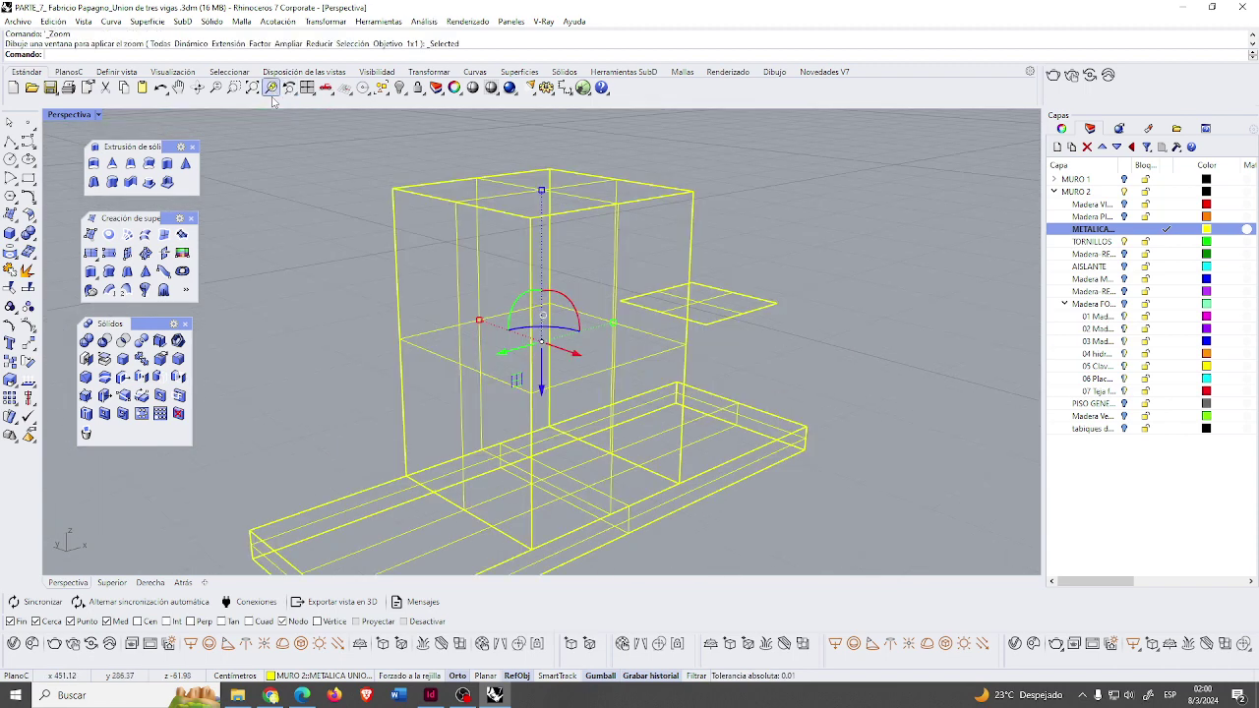
left_click(608, 513)
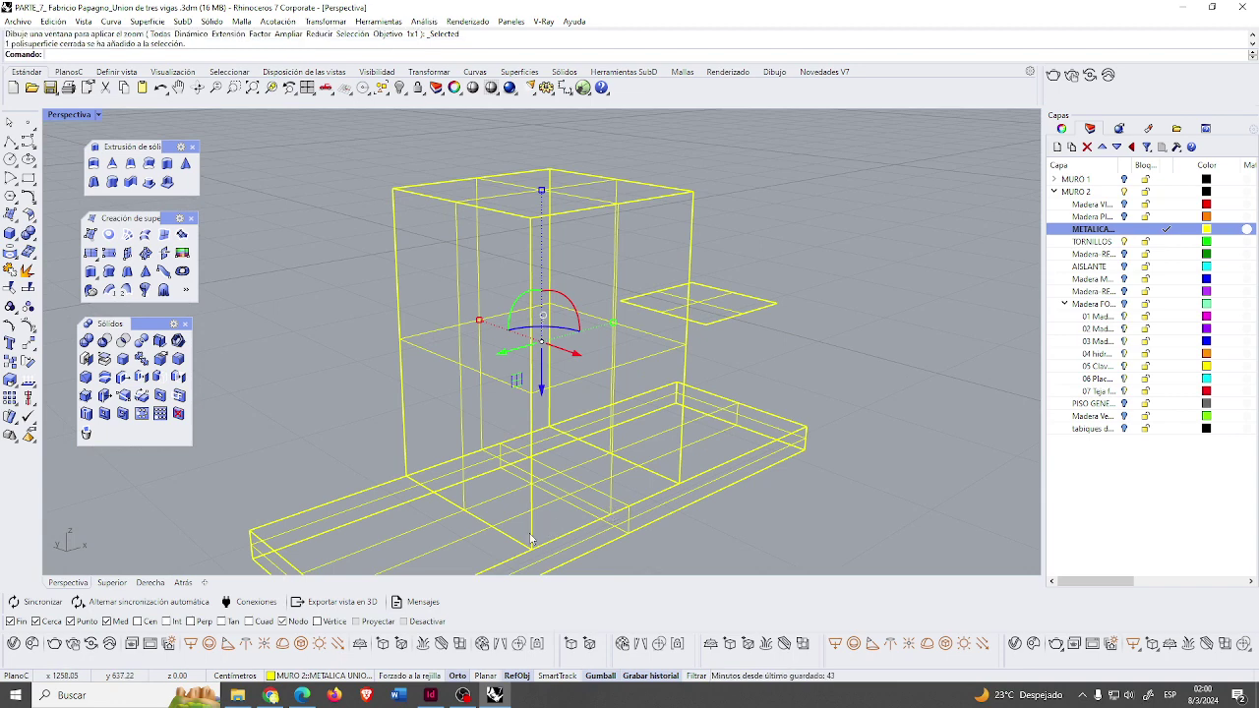
left_click(10, 361)
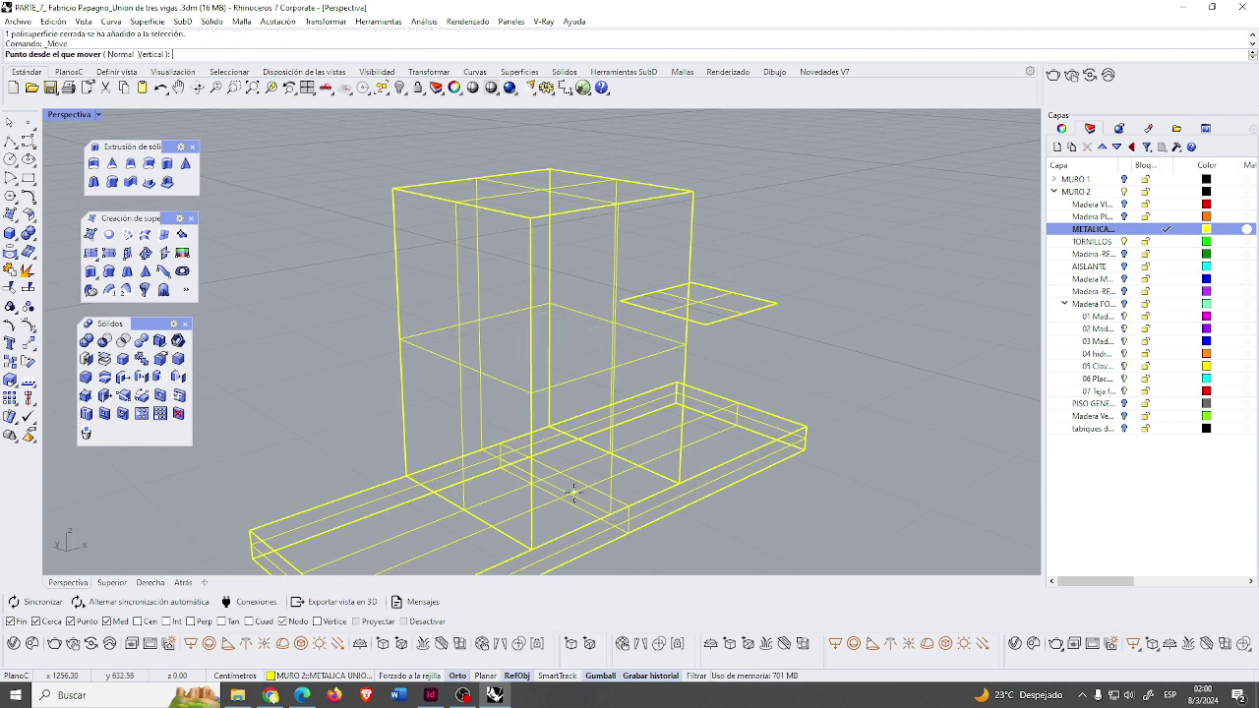
left_click(603, 514)
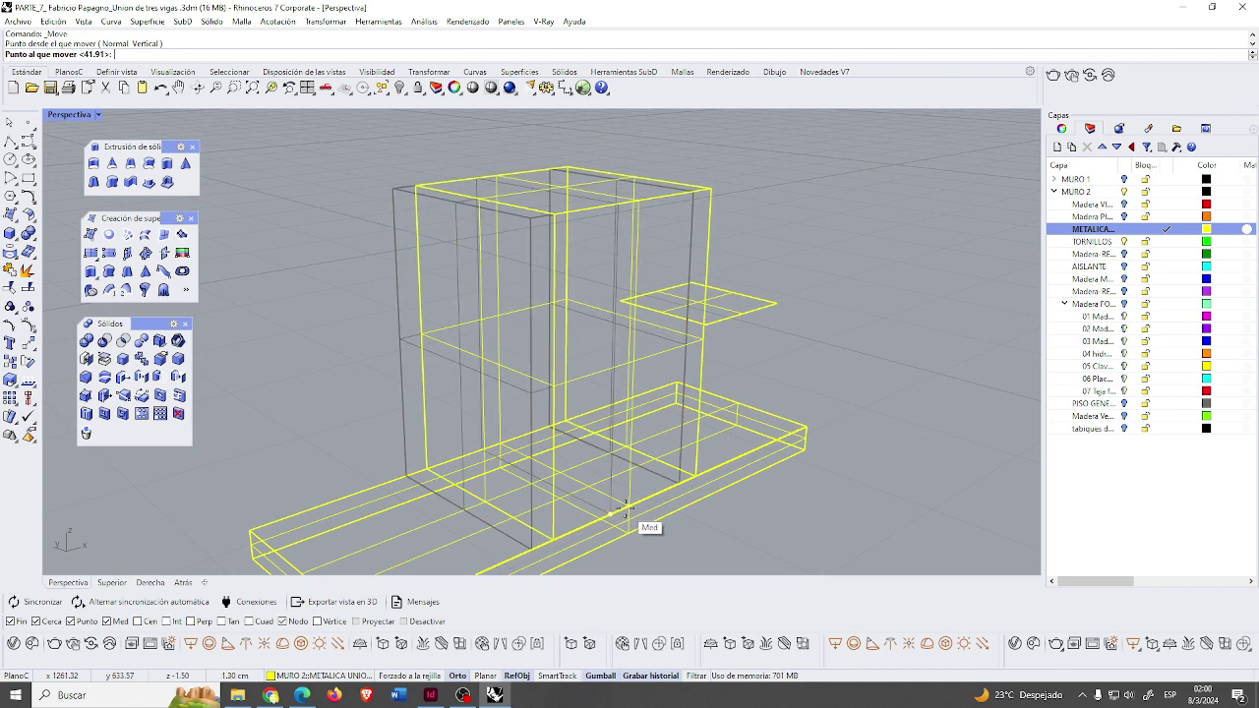
left_click(623, 505)
- Move the large square plate from its edge midpoint to the edge midpoint at the block's free end, accepting the history warning
scroll(776, 508, "down", 6)
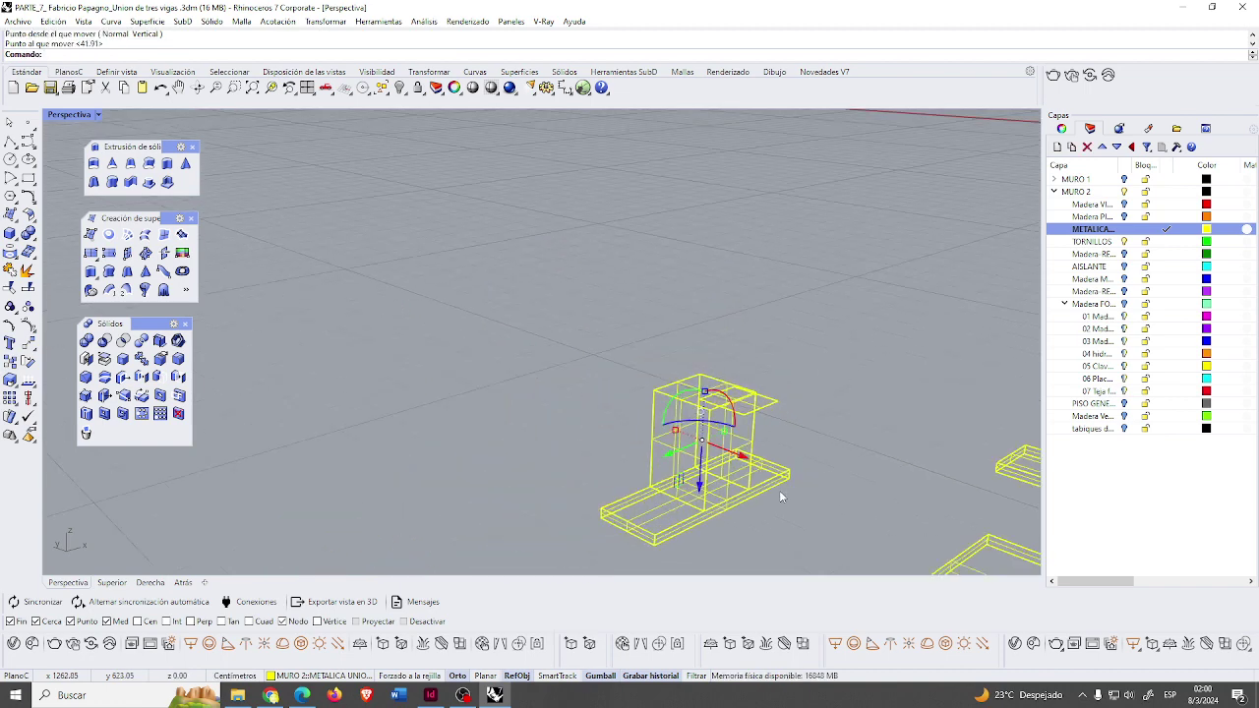
scroll(826, 499, "down", 2)
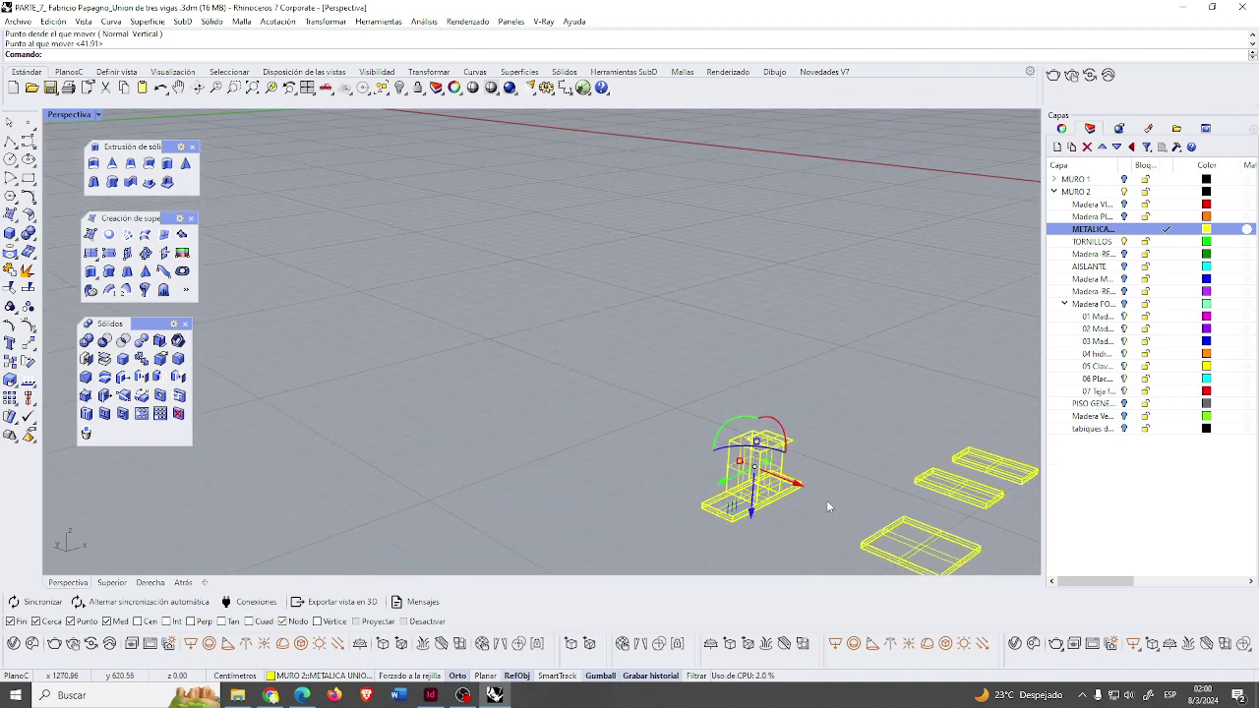
scroll(974, 556, "down", 1)
left_click(918, 543)
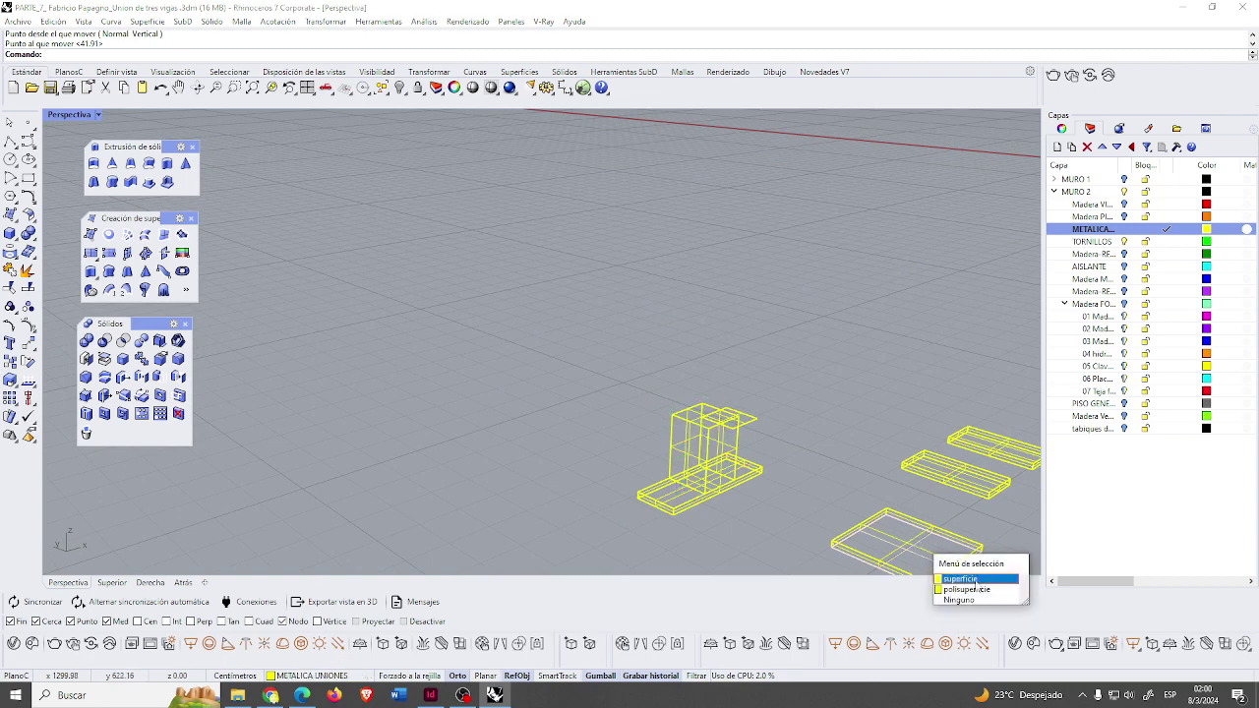
left_click(964, 587)
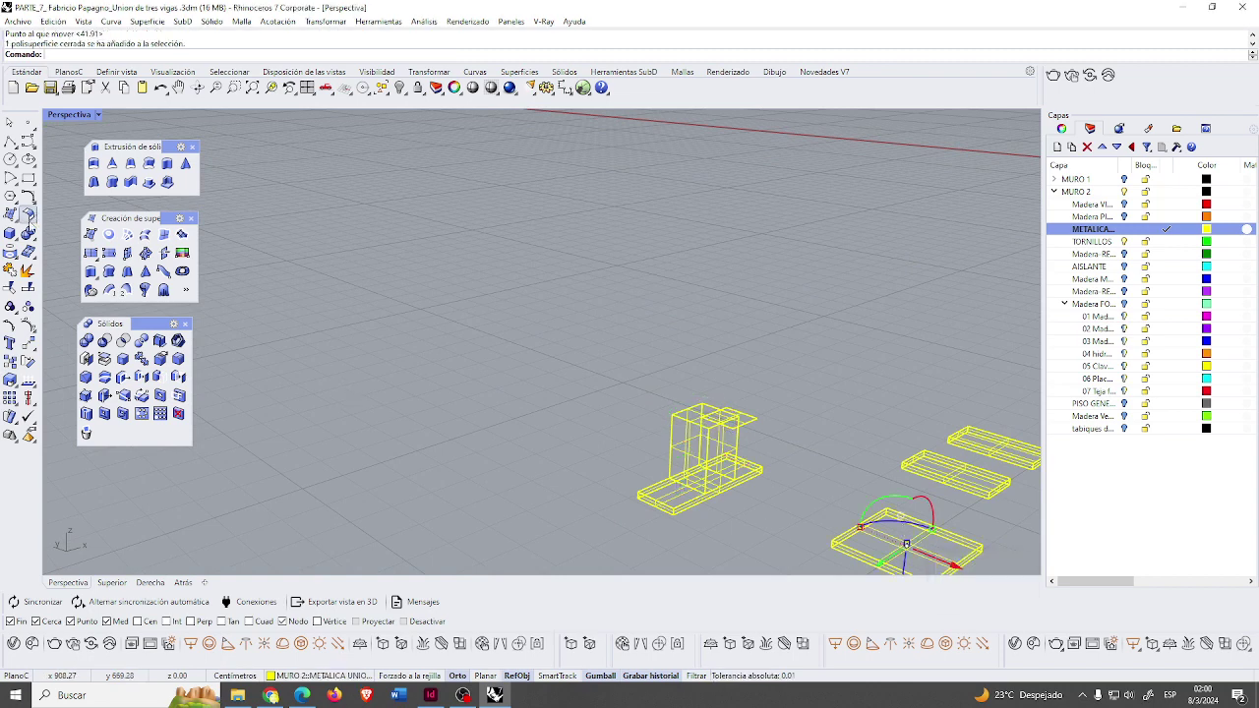
key("Return")
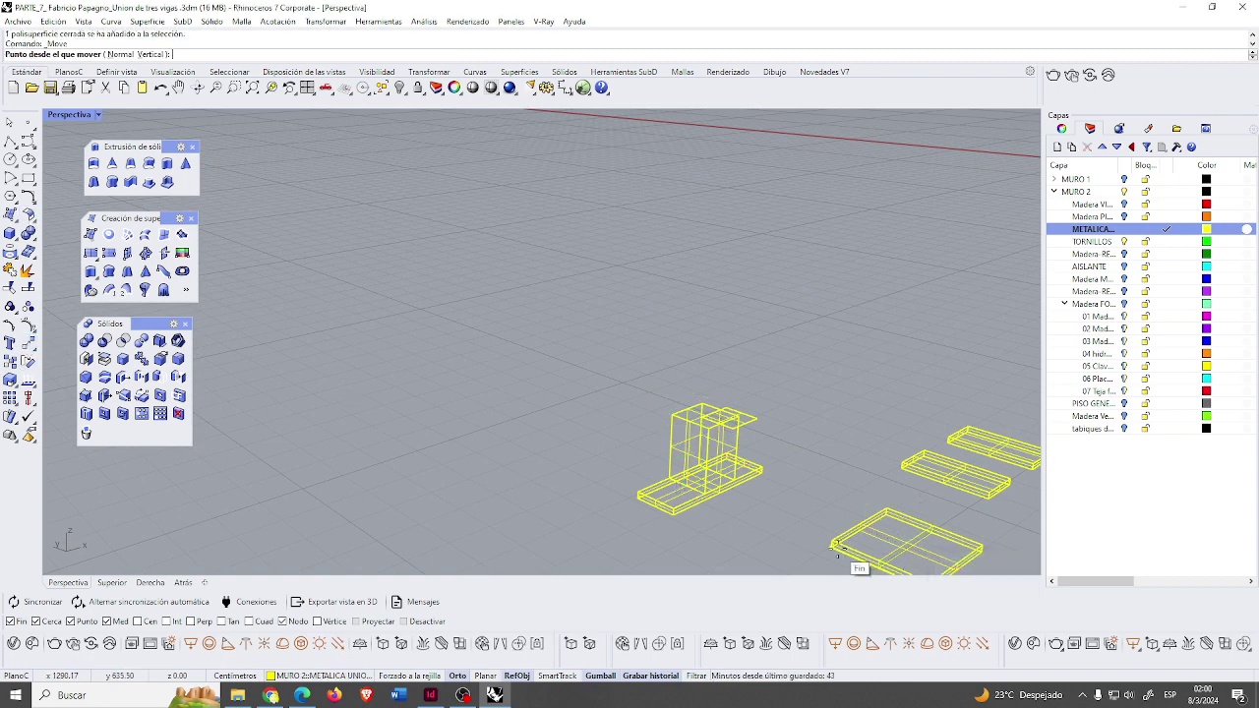
scroll(874, 548, "up", 5)
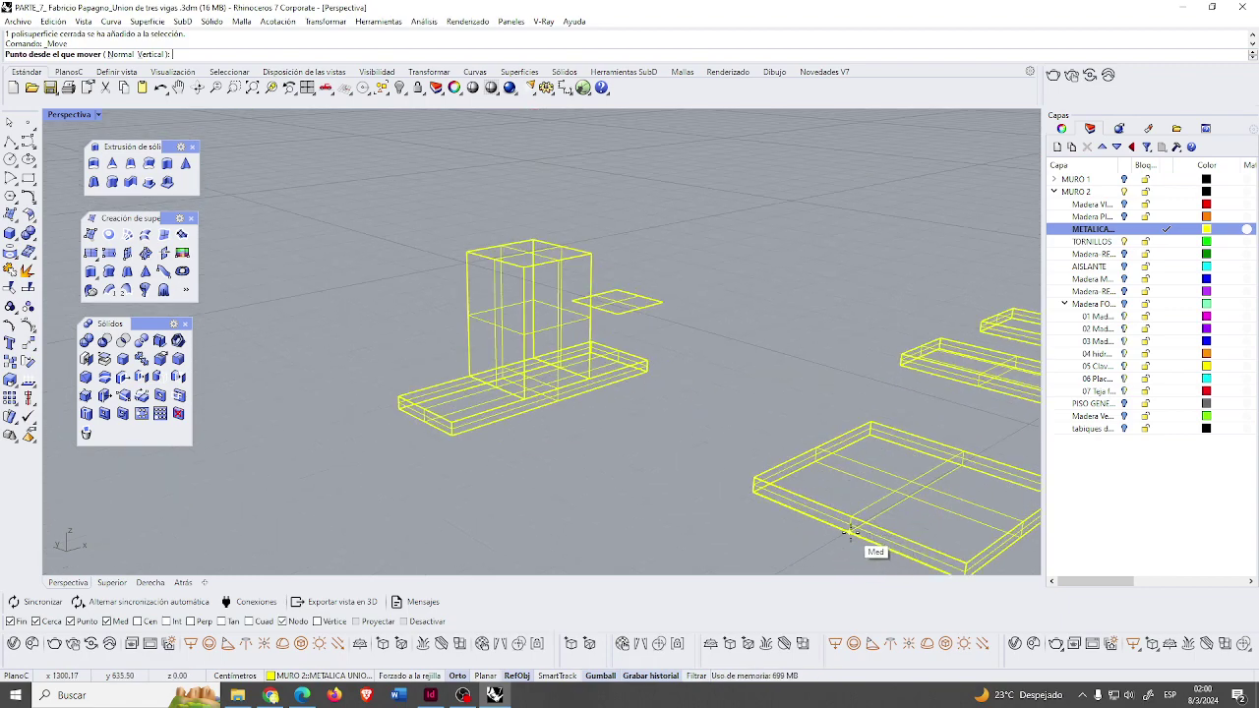
left_click(850, 532)
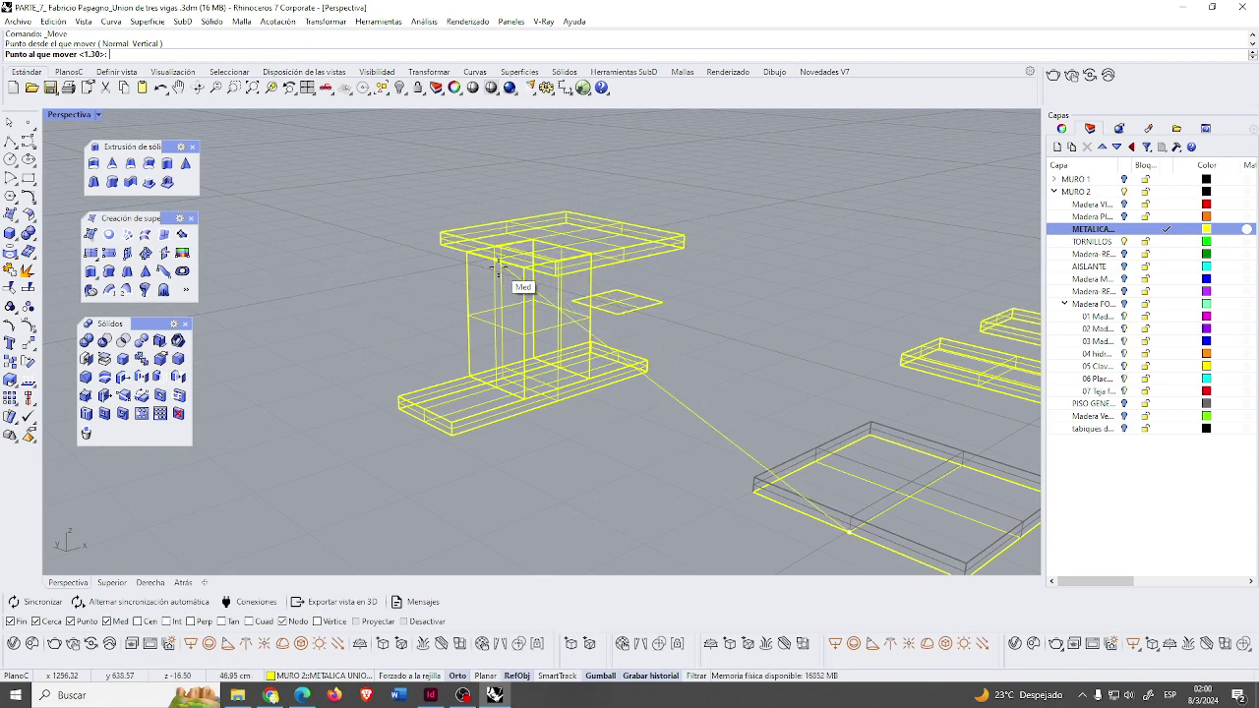
scroll(500, 266, "up", 8)
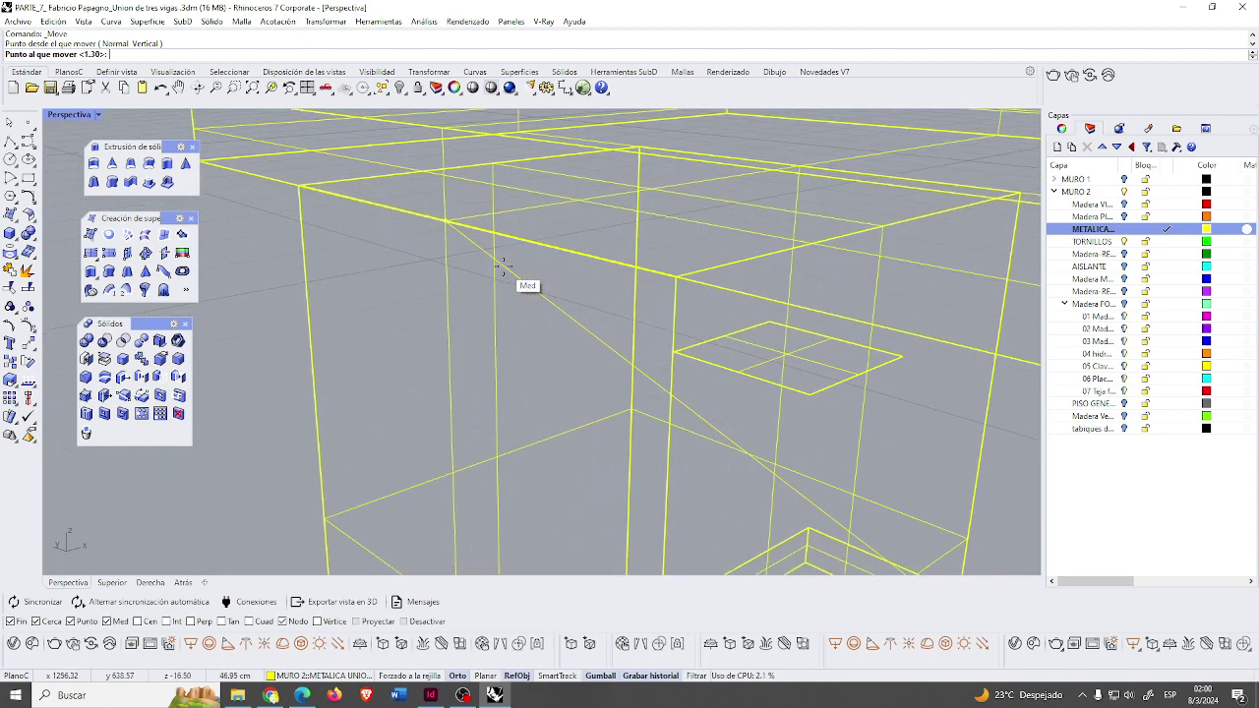
scroll(501, 265, "down", 3)
scroll(528, 273, "up", 3)
left_click(475, 245)
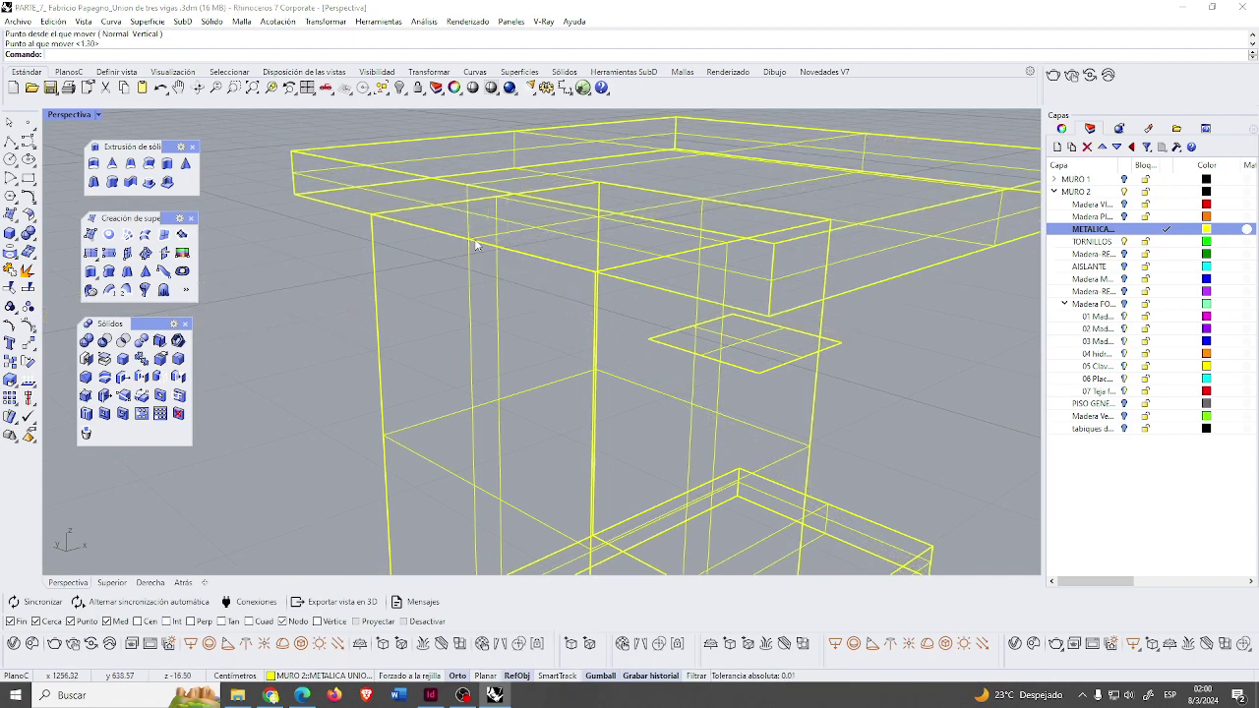
left_click(662, 375)
- Shift the large square plate along the Y axis until the midpoint of its side edge aligns with the block's midline
scroll(669, 364, "down", 5)
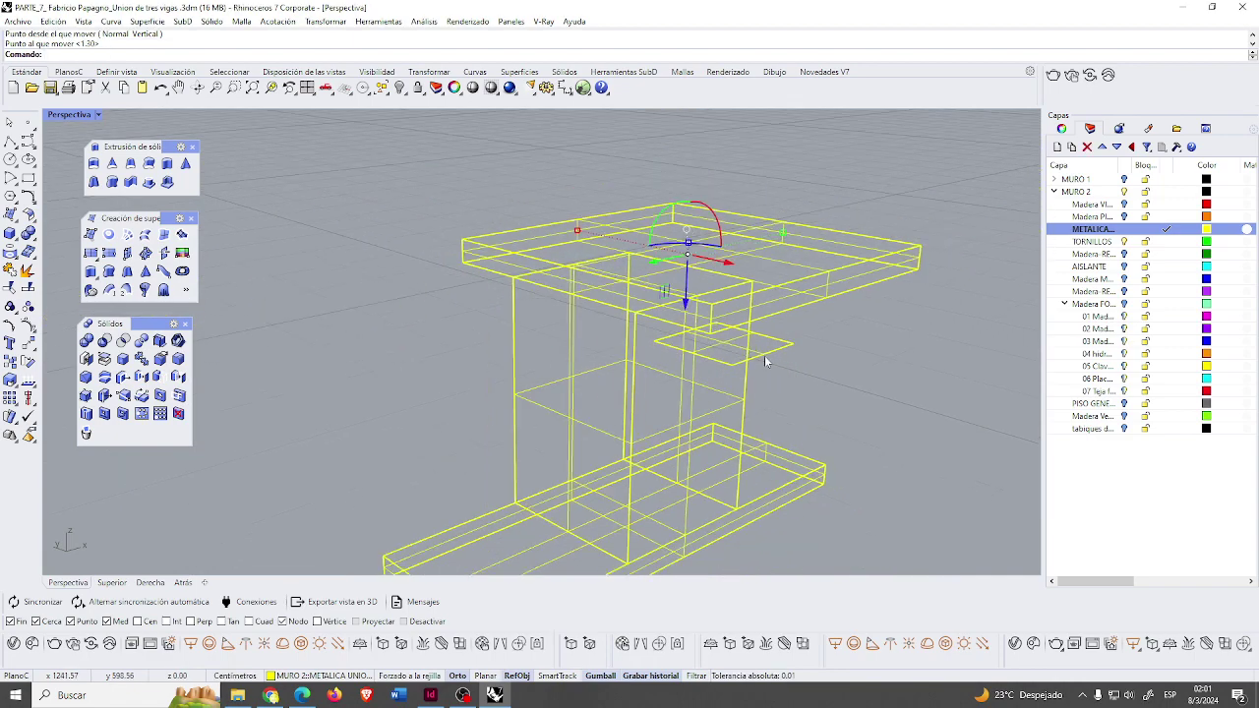
right_click_drag(669, 364, 681, 413)
scroll(673, 362, "up", 2)
right_click(684, 413)
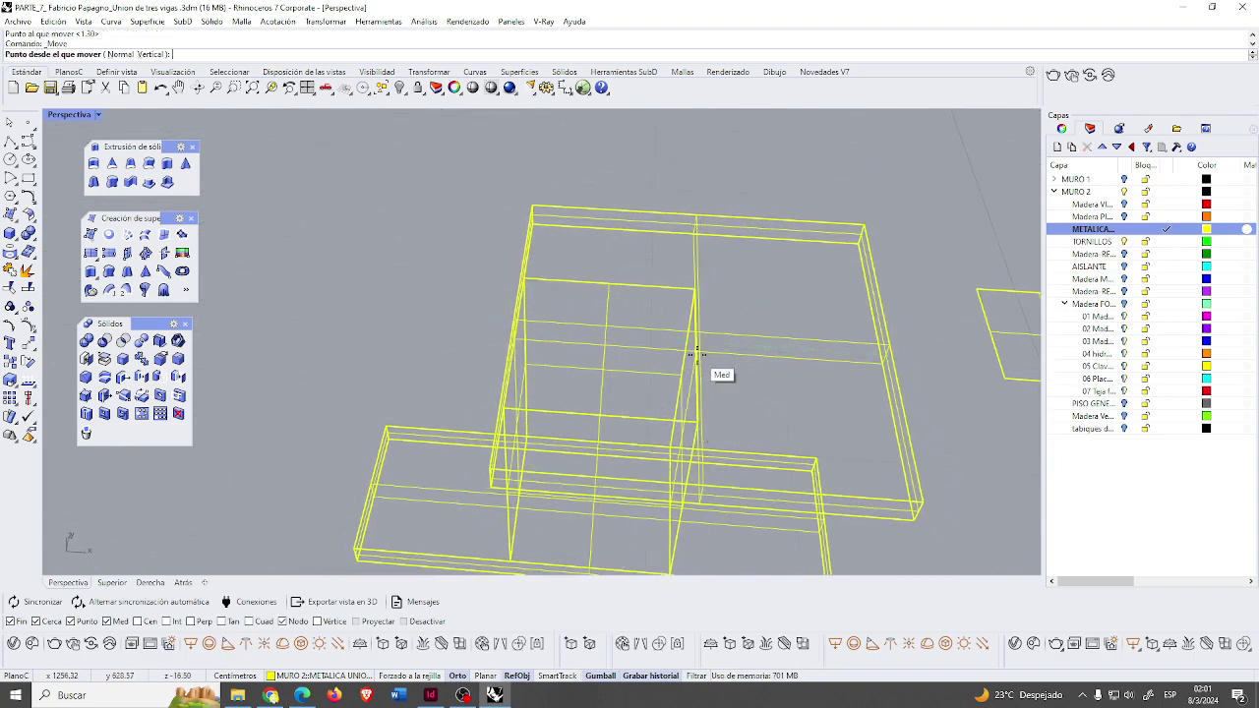
left_click(700, 502)
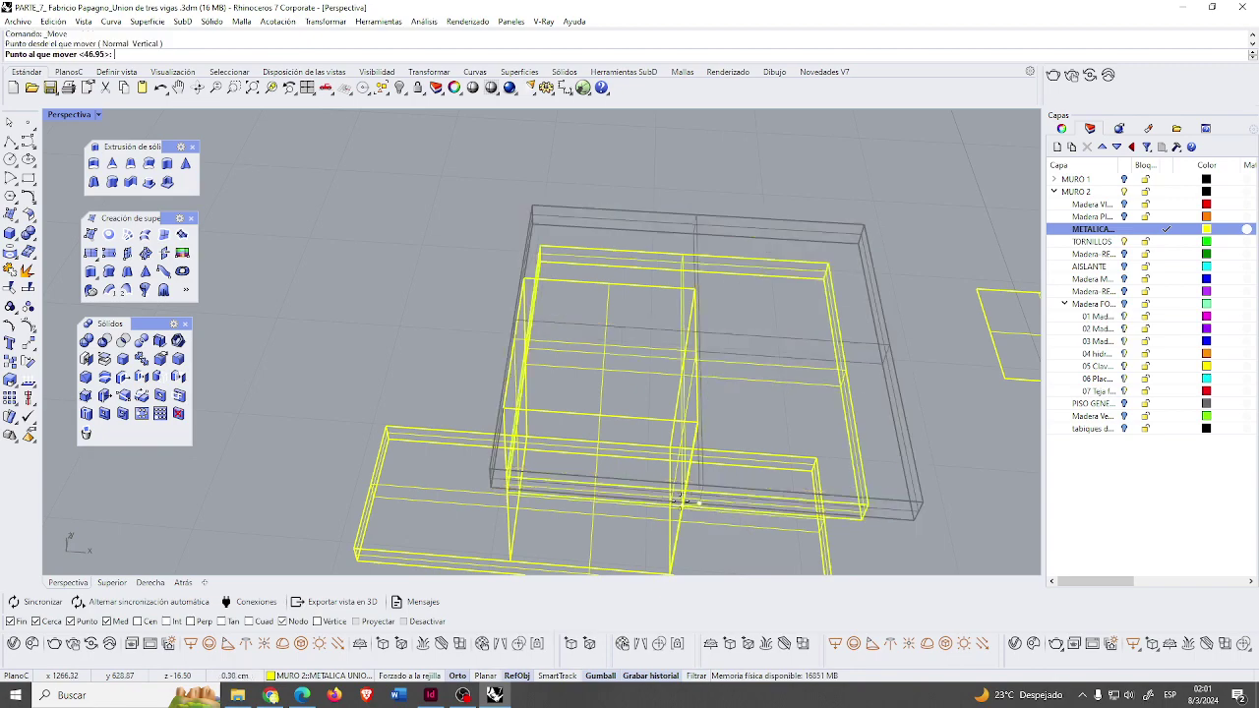
left_click(596, 494)
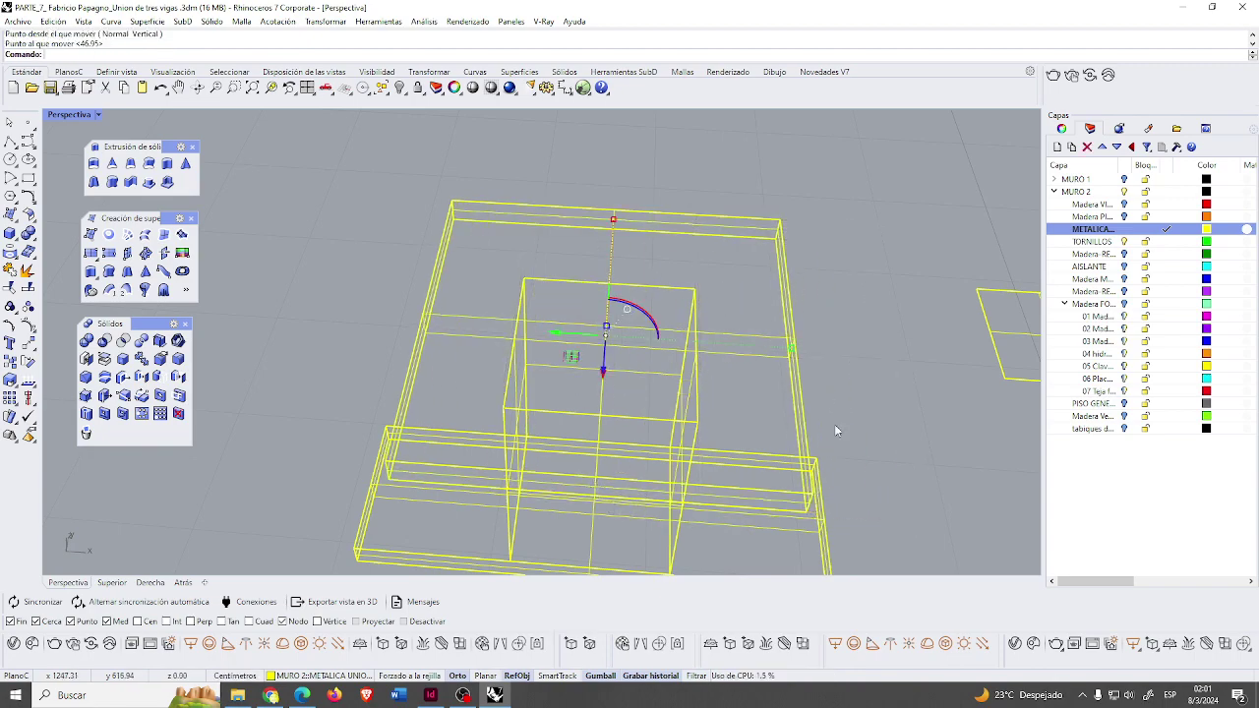
left_click(876, 401)
- Return the perspective view to shaded display to check the stacked block and plates
right_click_drag(764, 416, 749, 312)
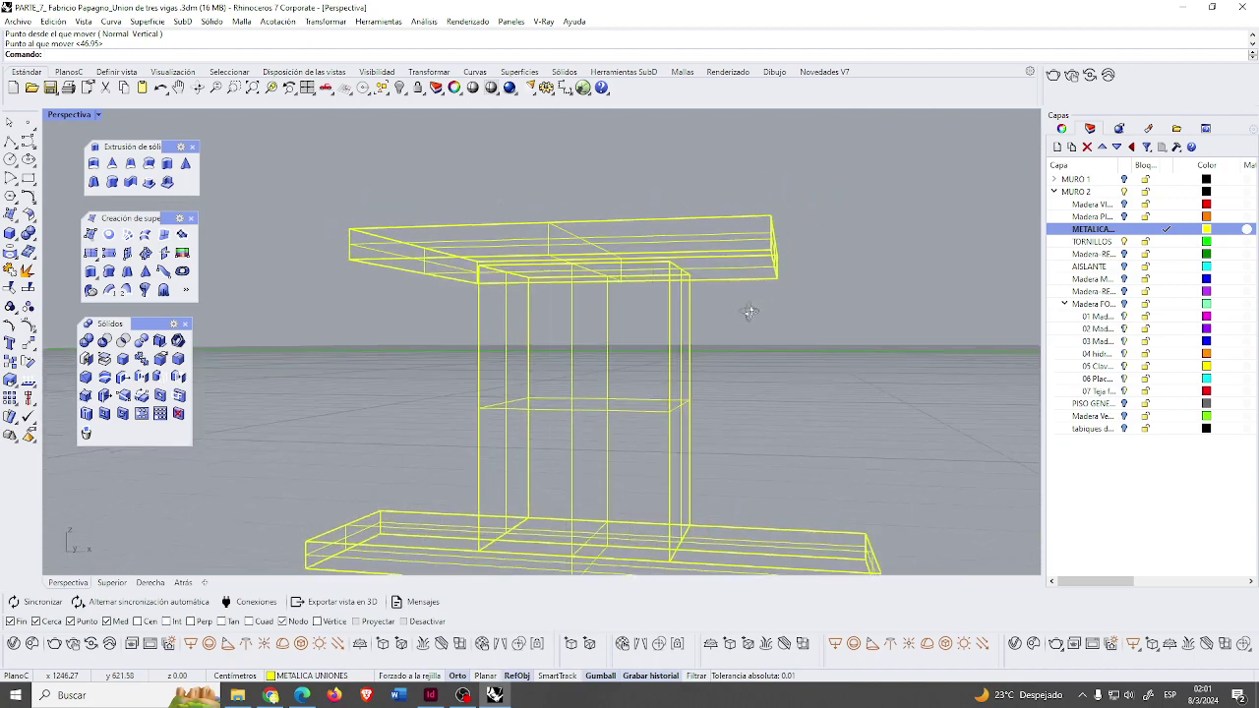
scroll(804, 320, "down", 8)
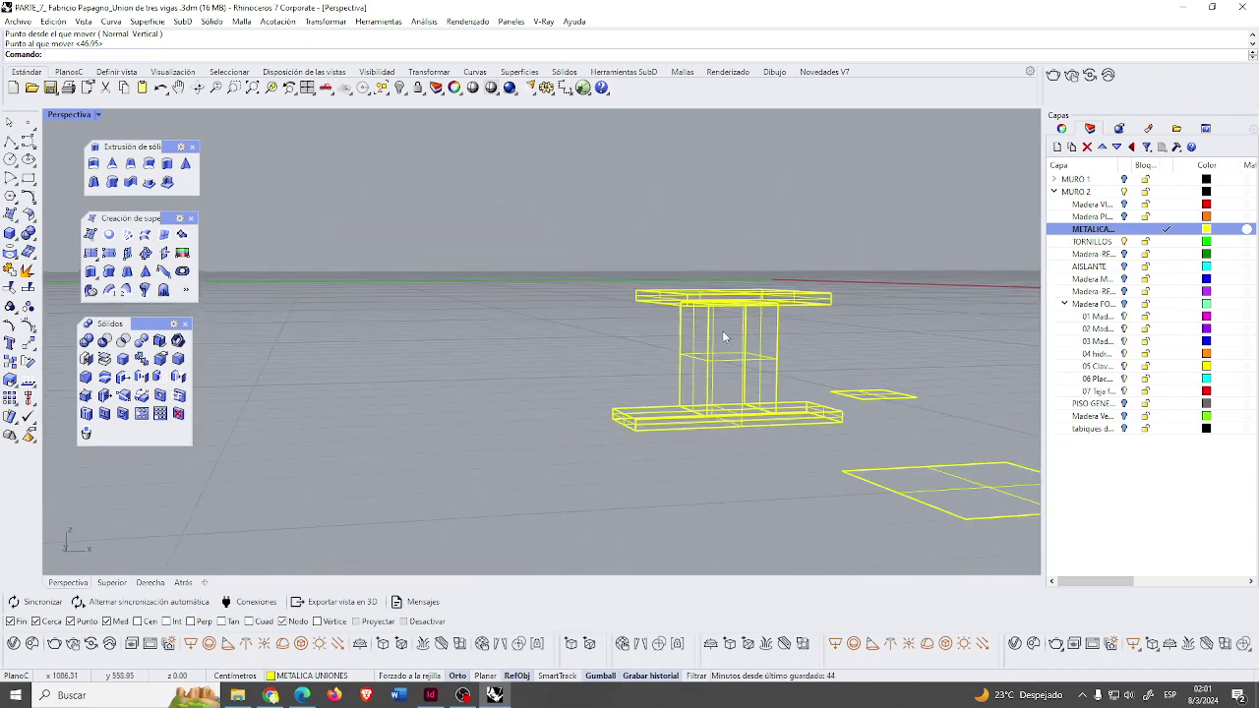
scroll(723, 335, "up", 3)
left_click(97, 115)
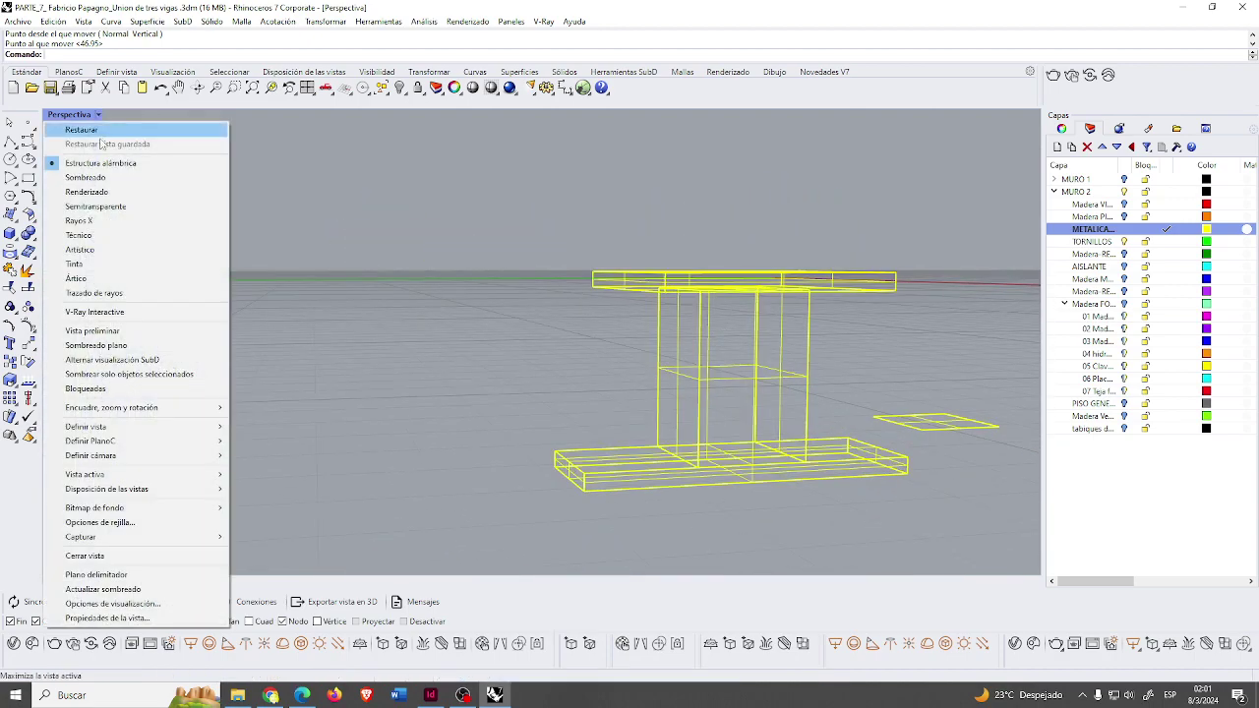
left_click(85, 174)
mouse_move(685, 345)
right_mouse_down()
mouse_move(600, 372)
mouse_move(442, 301)
mouse_move(646, 365)
mouse_move(747, 372)
right_mouse_up()
scroll(748, 372, "down", 3)
scroll(949, 372, "up", 3)
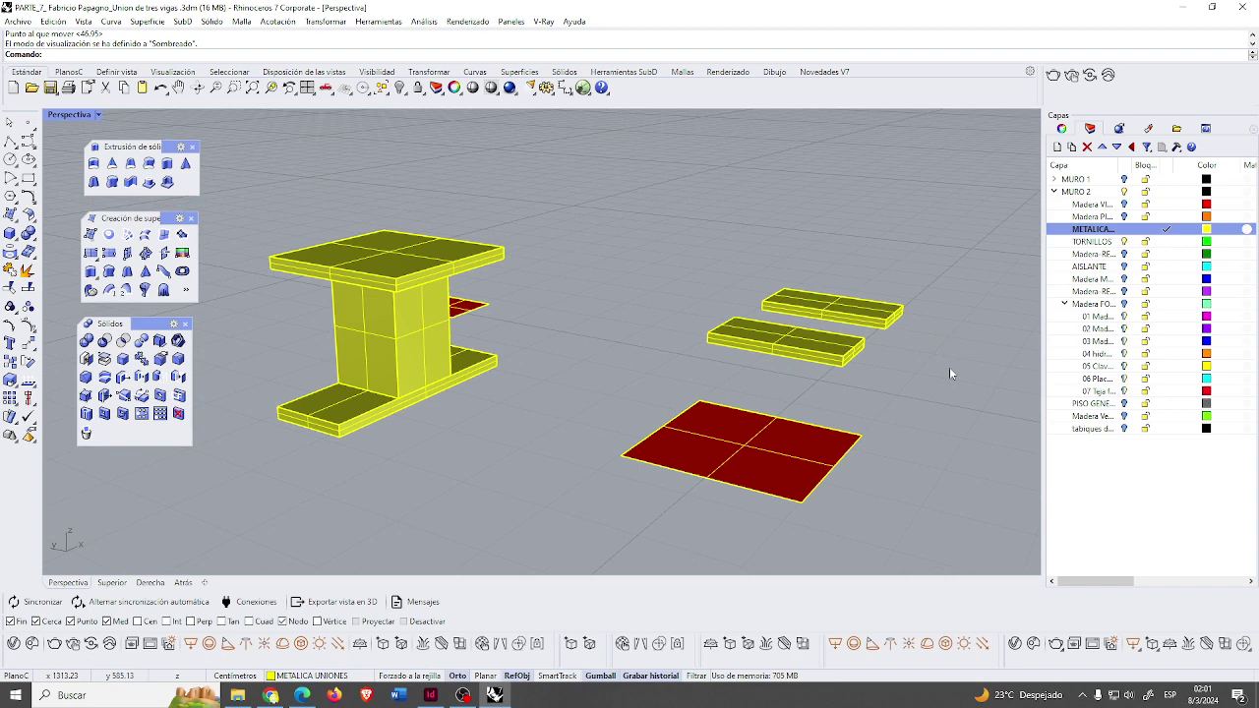
- Rotate the nearer 10 by 20 cm plate 90 degrees about the Y axis to stand it upright, accepting the history warning
left_click(789, 345)
left_click(746, 311)
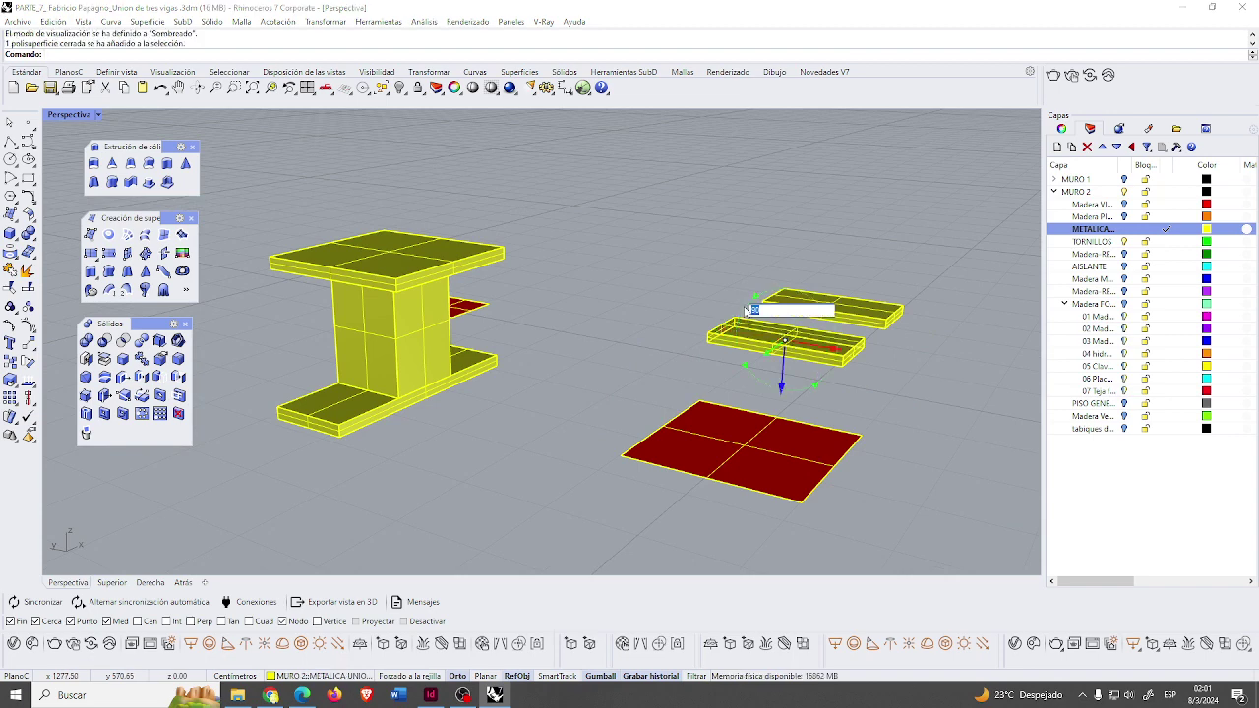
type("90")
key("Return")
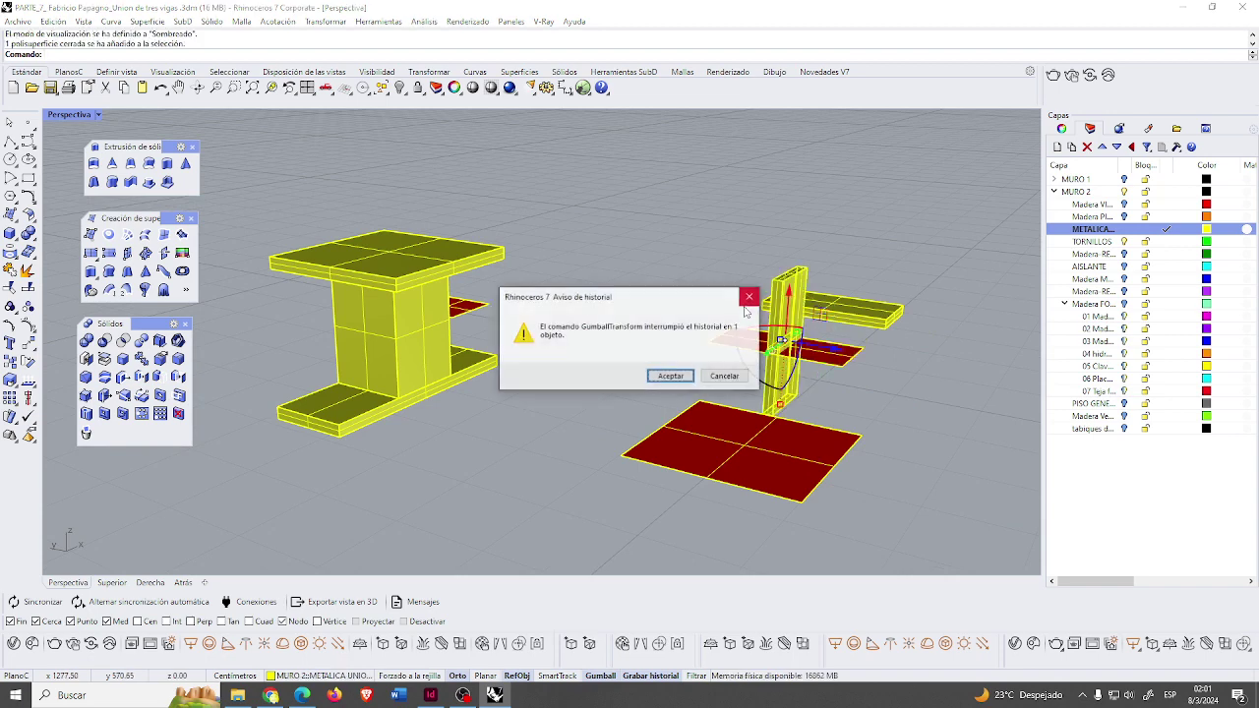
left_click(672, 376)
- Delete the leftover base surfaces and outline curves of the large square plate and the upright 10 by 20 cm plate
left_click(798, 452)
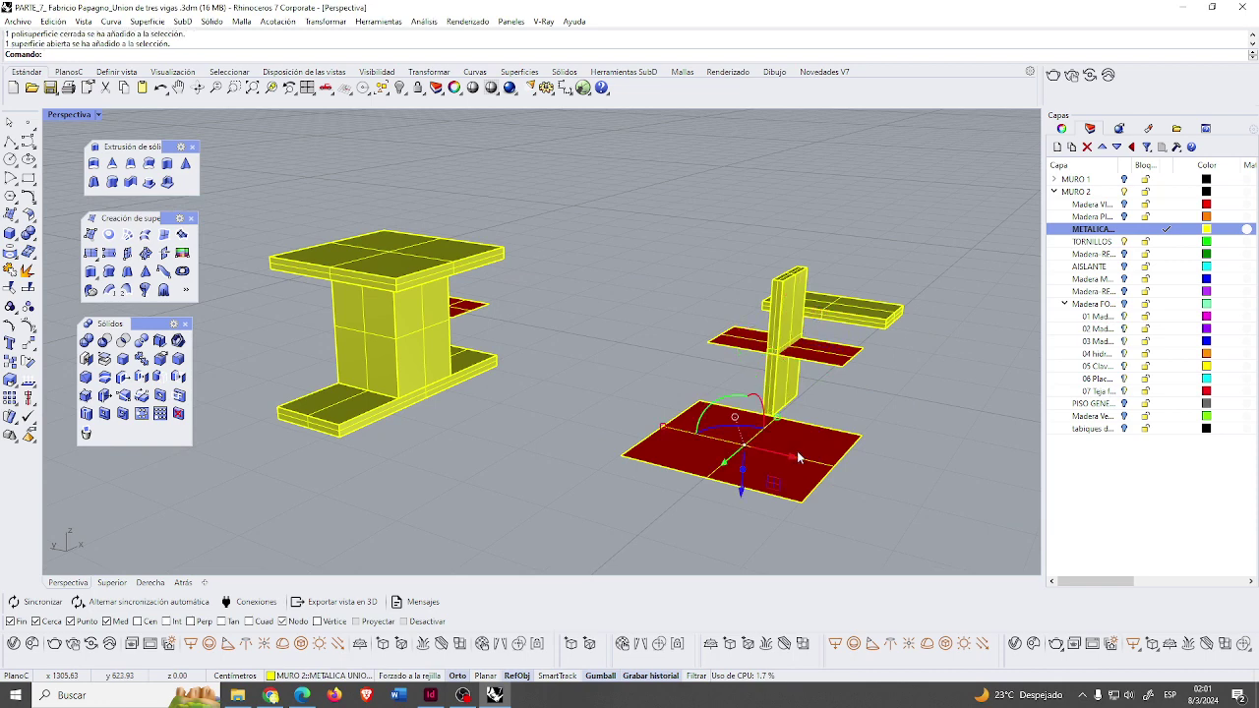
key("Delete")
left_click(824, 440)
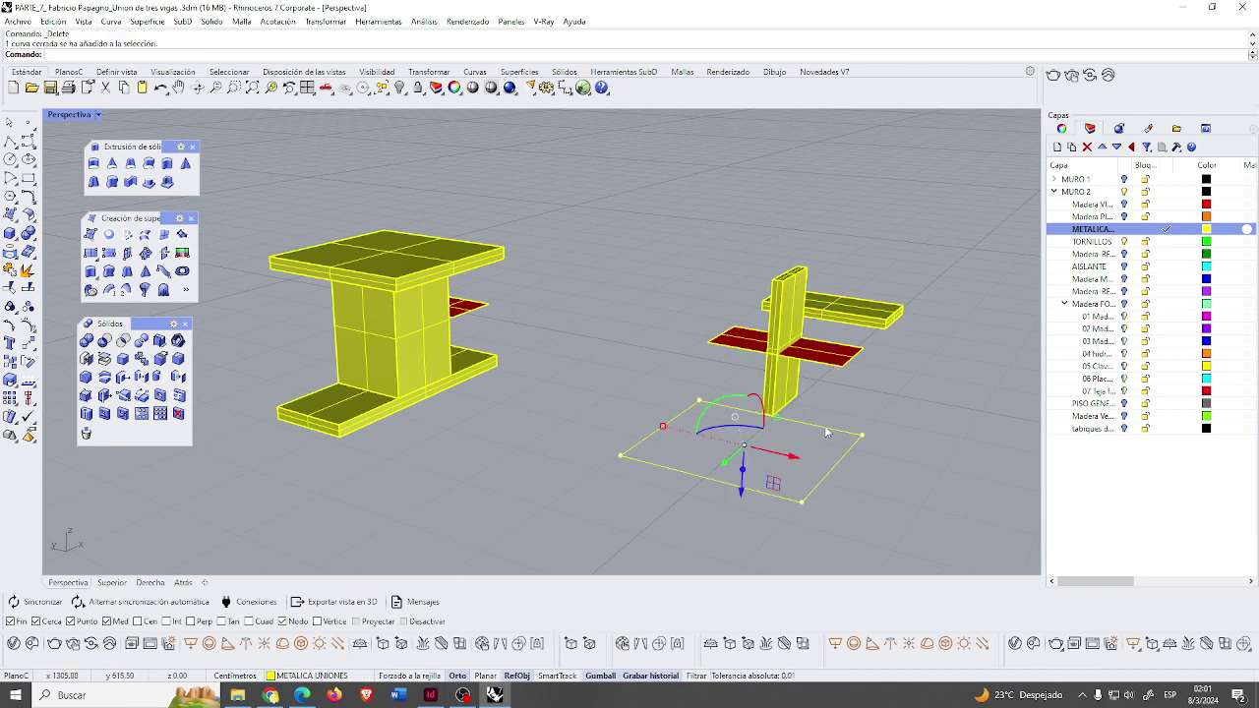
key("Delete")
left_click(838, 366)
key("Delete")
left_click(838, 366)
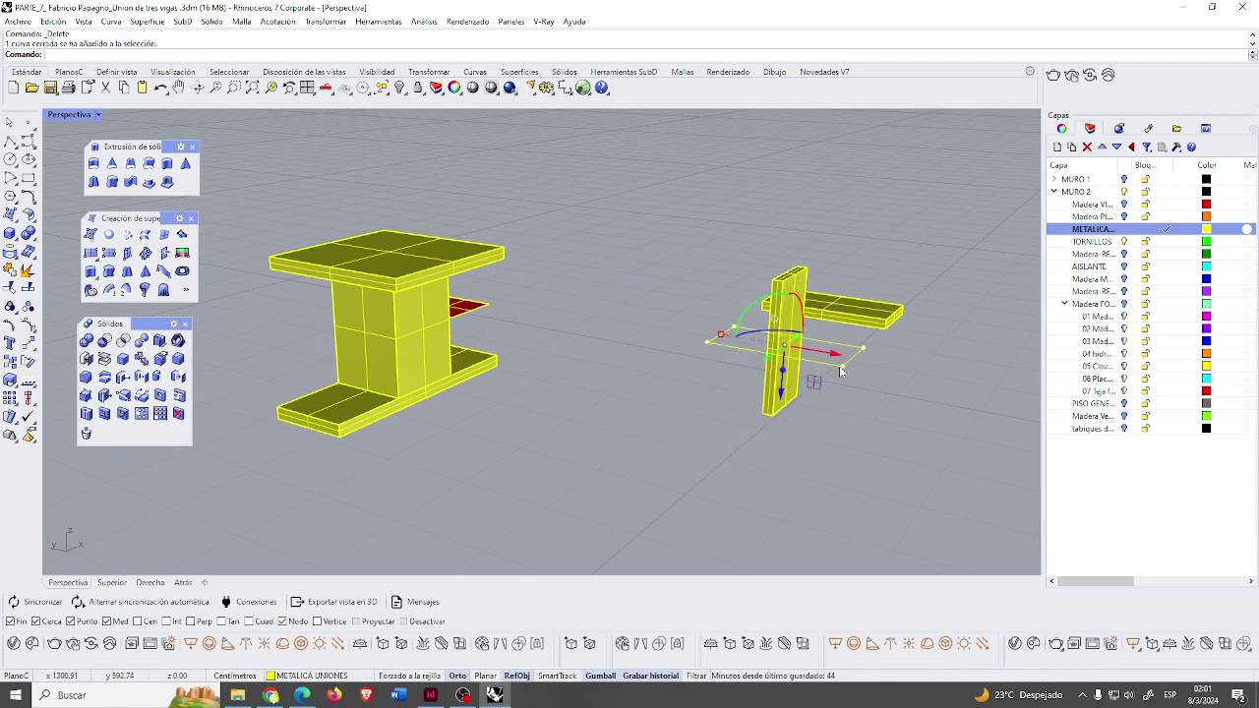
key("Delete")
- Rotate the copied 10 by 20 cm plate 90 degrees about the Y axis to stand it upright
left_click(851, 316)
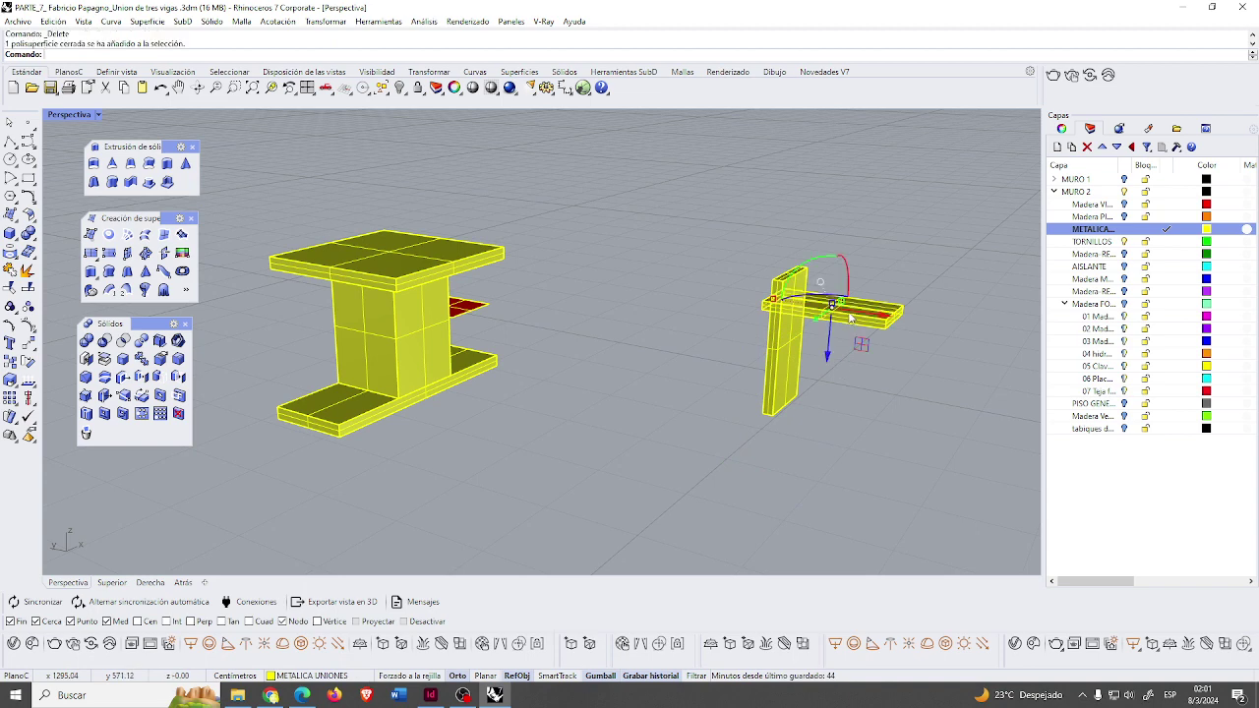
left_click(804, 267)
key("Return")
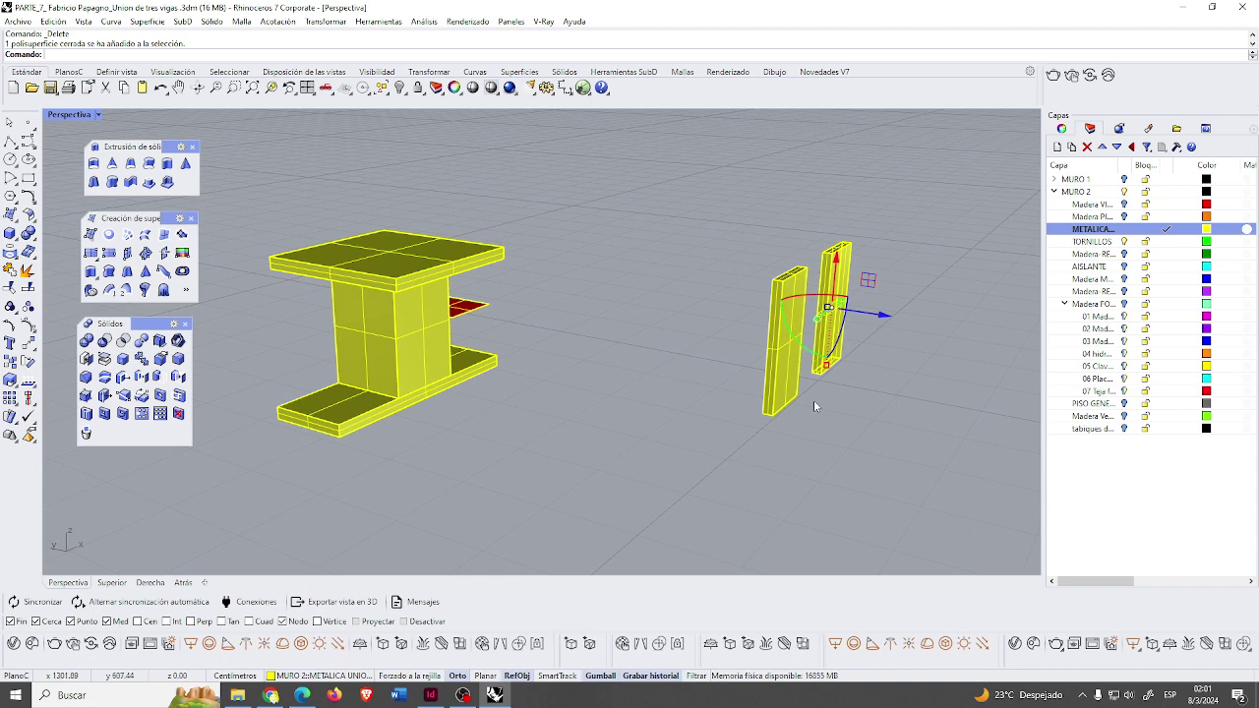
- Rotate both upright 10 by 20 cm plates 90 degrees about the vertical axis, one after the other
left_click(783, 382)
left_click(755, 327)
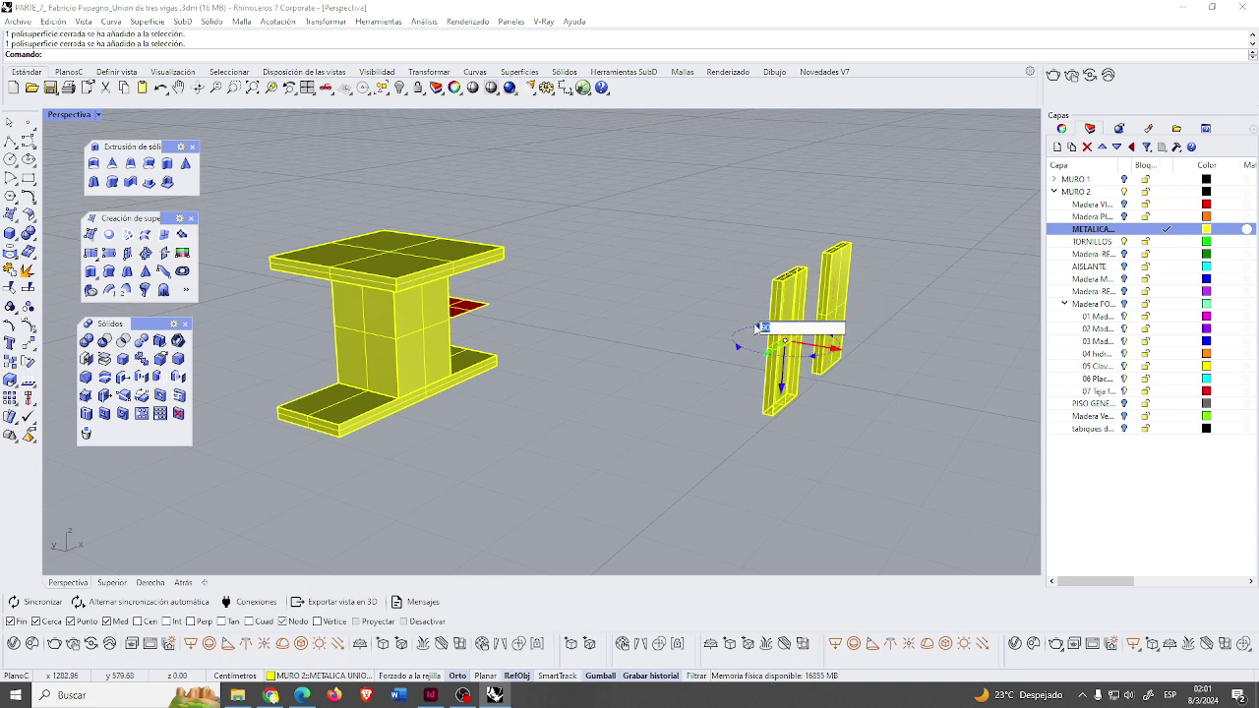
key("Return")
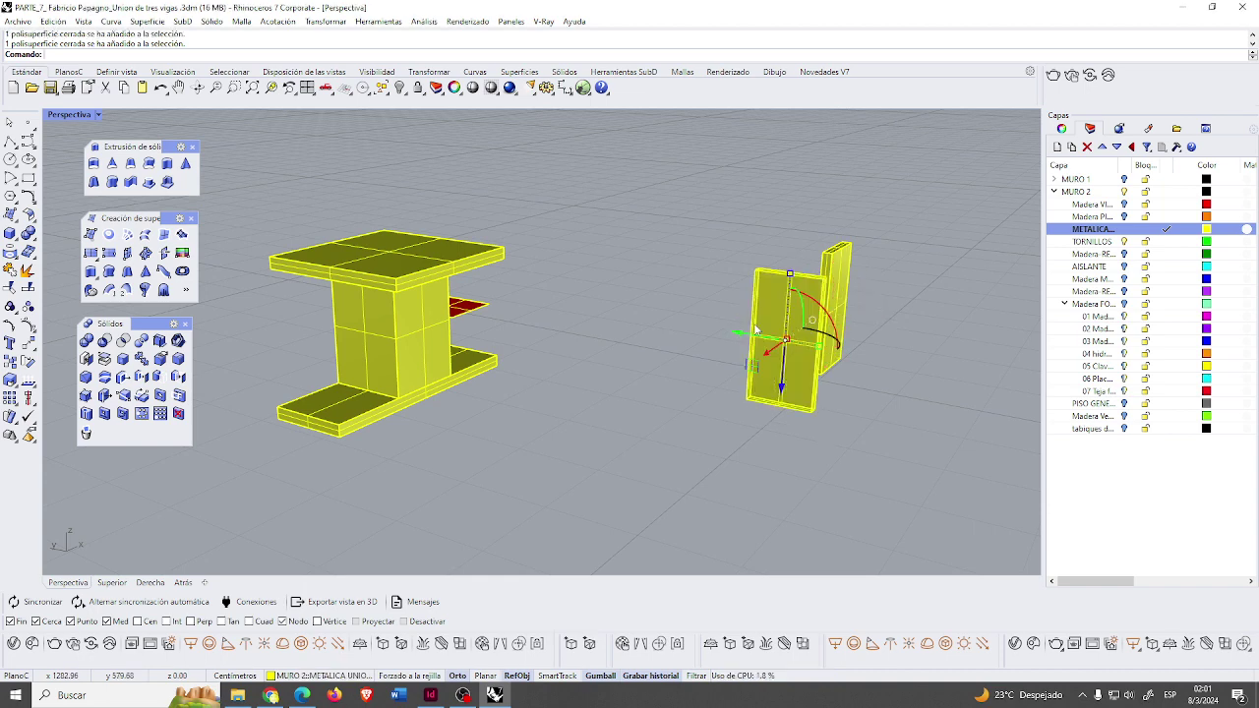
left_click(832, 295)
left_click(832, 295)
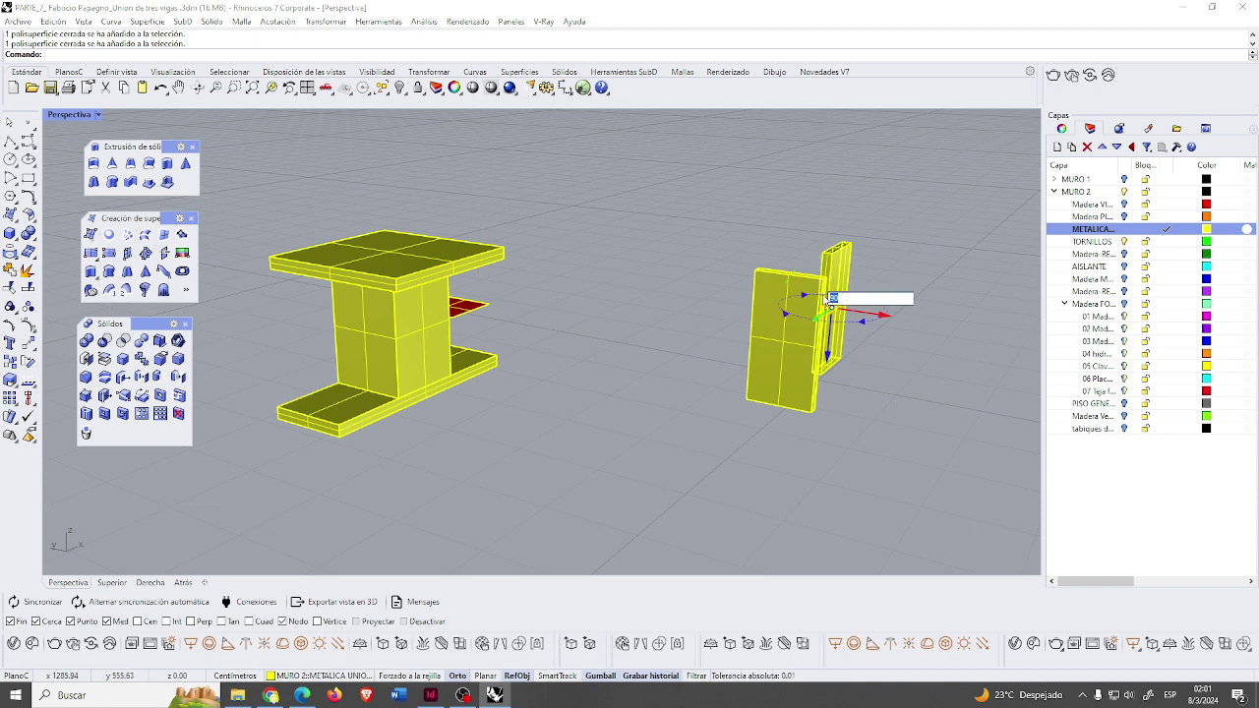
key("Return")
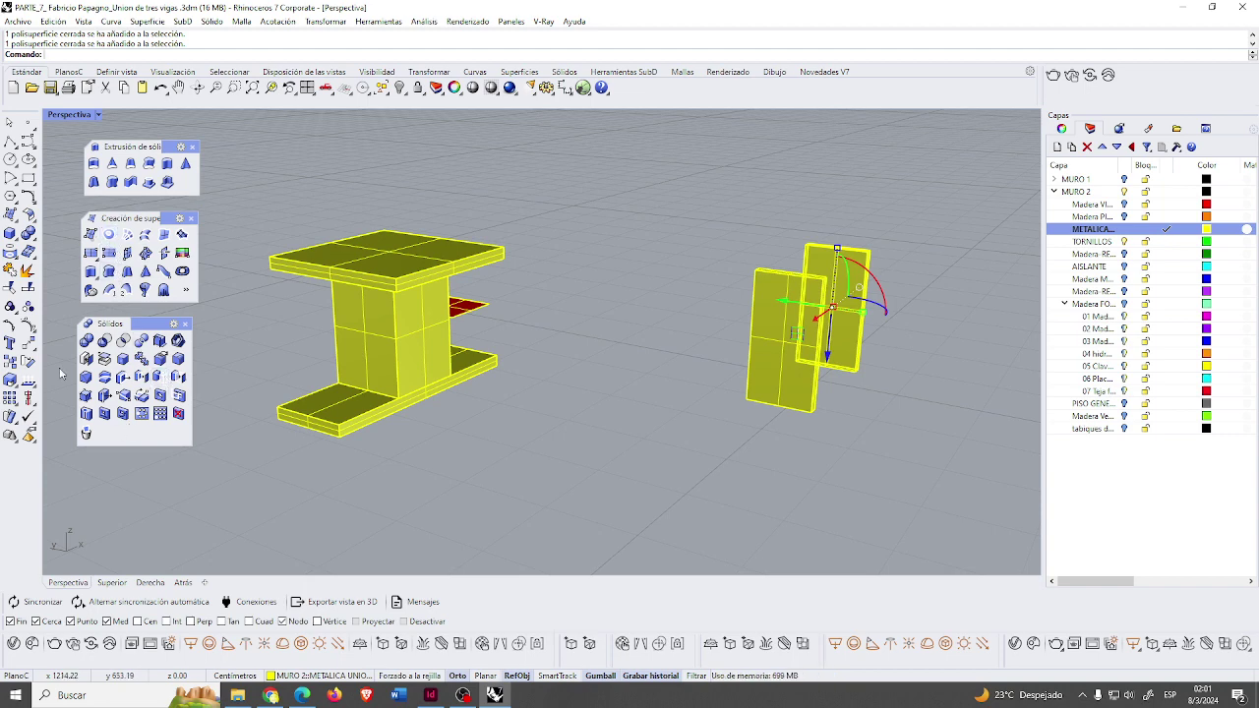
left_click(27, 343)
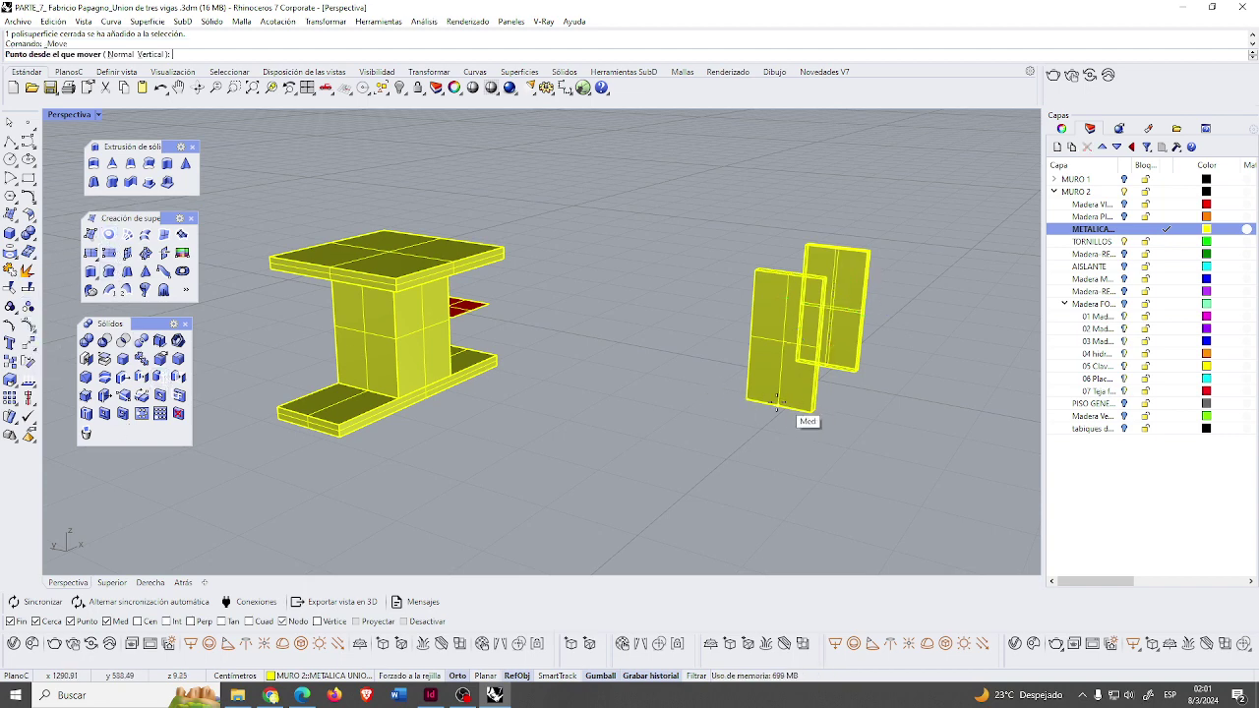
left_click(777, 403)
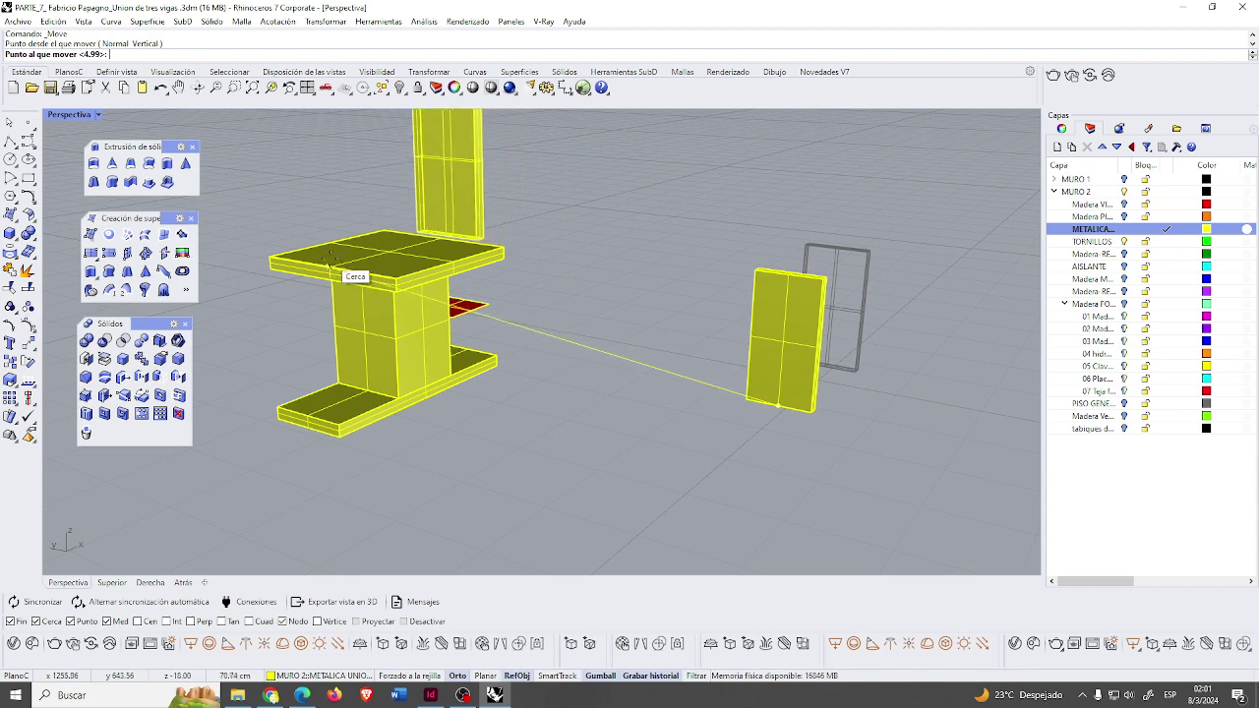
left_click(725, 444)
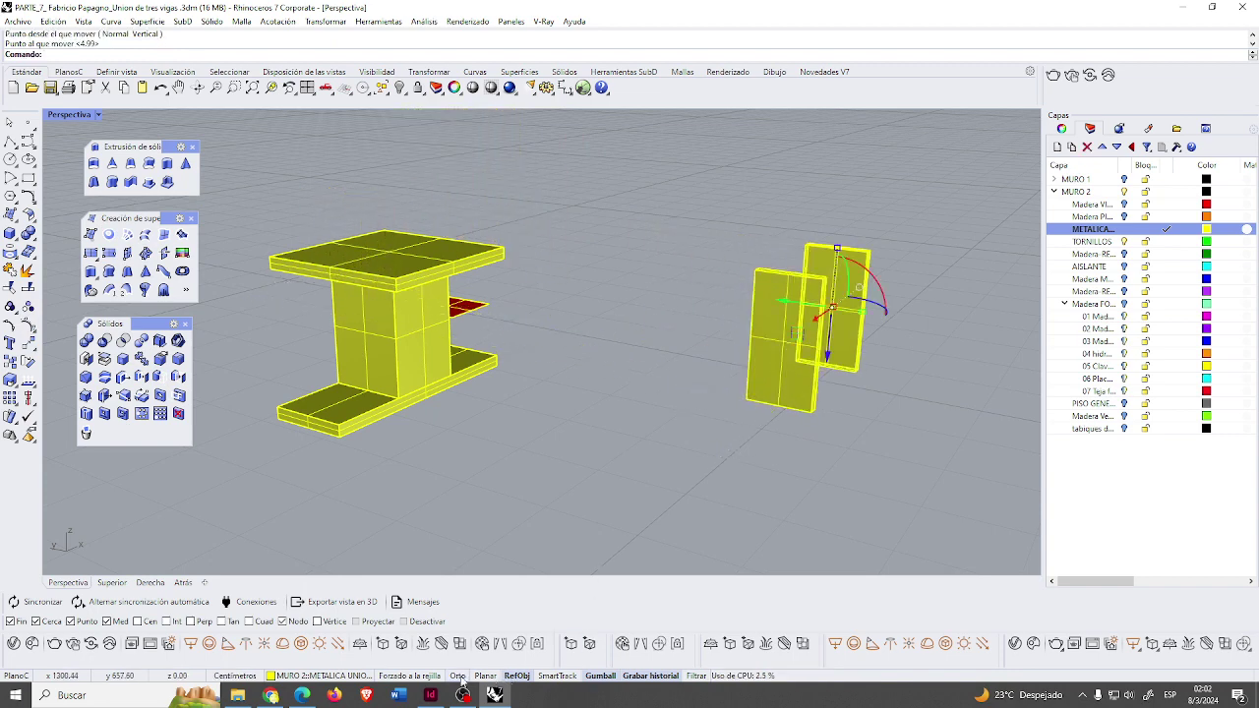
key("Return")
left_click(777, 406)
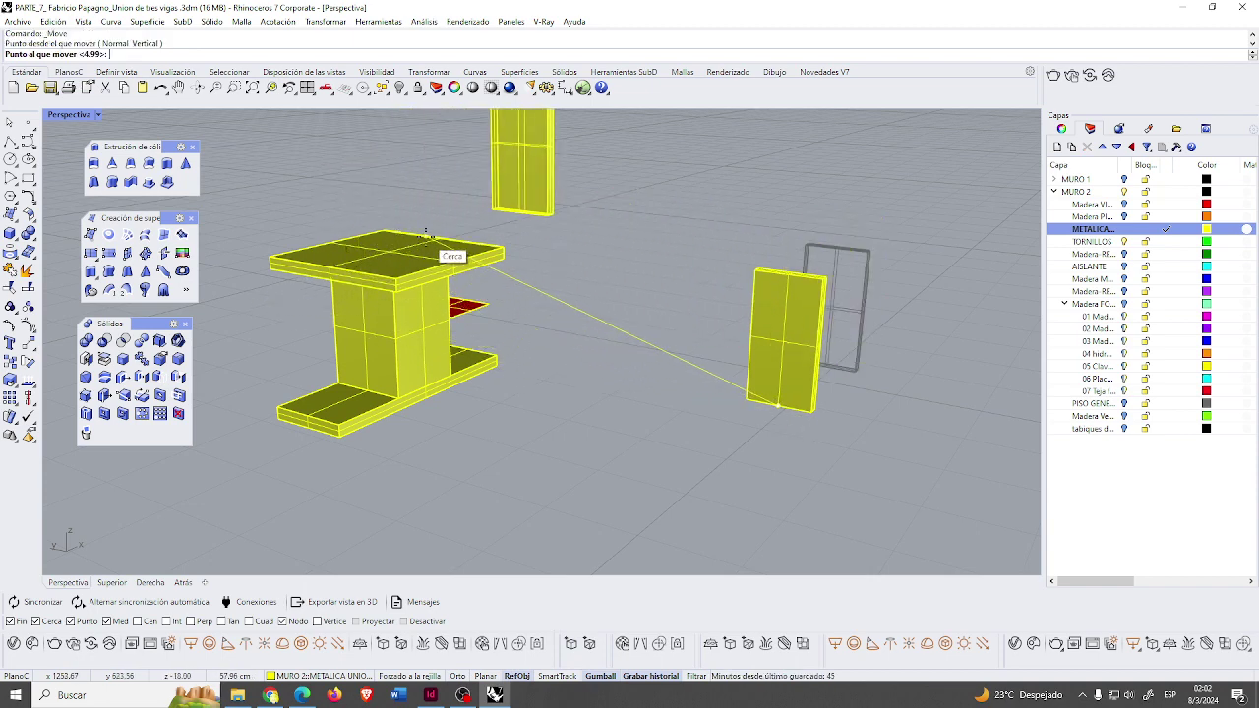
key("Escape")
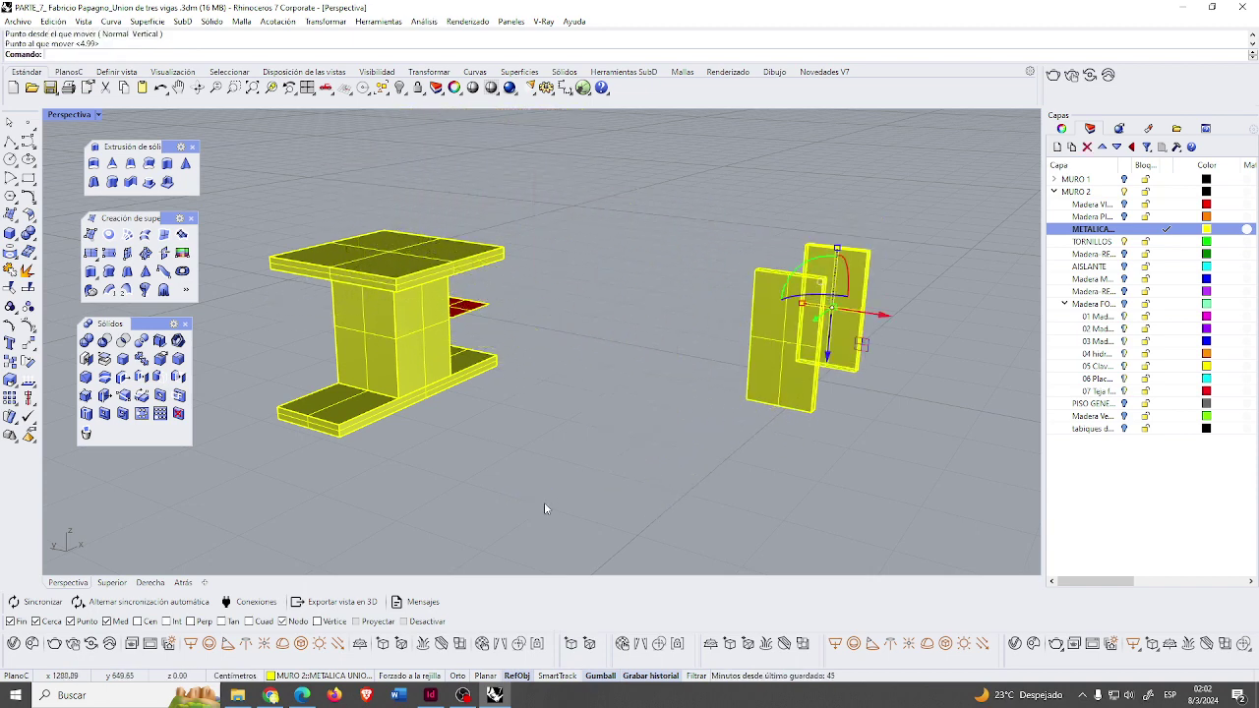
- Move the nearer upright 10 by 20 cm plate across to the stacked assembly, roughly beside the large square top plate's edge
scroll(799, 428, "up", 5)
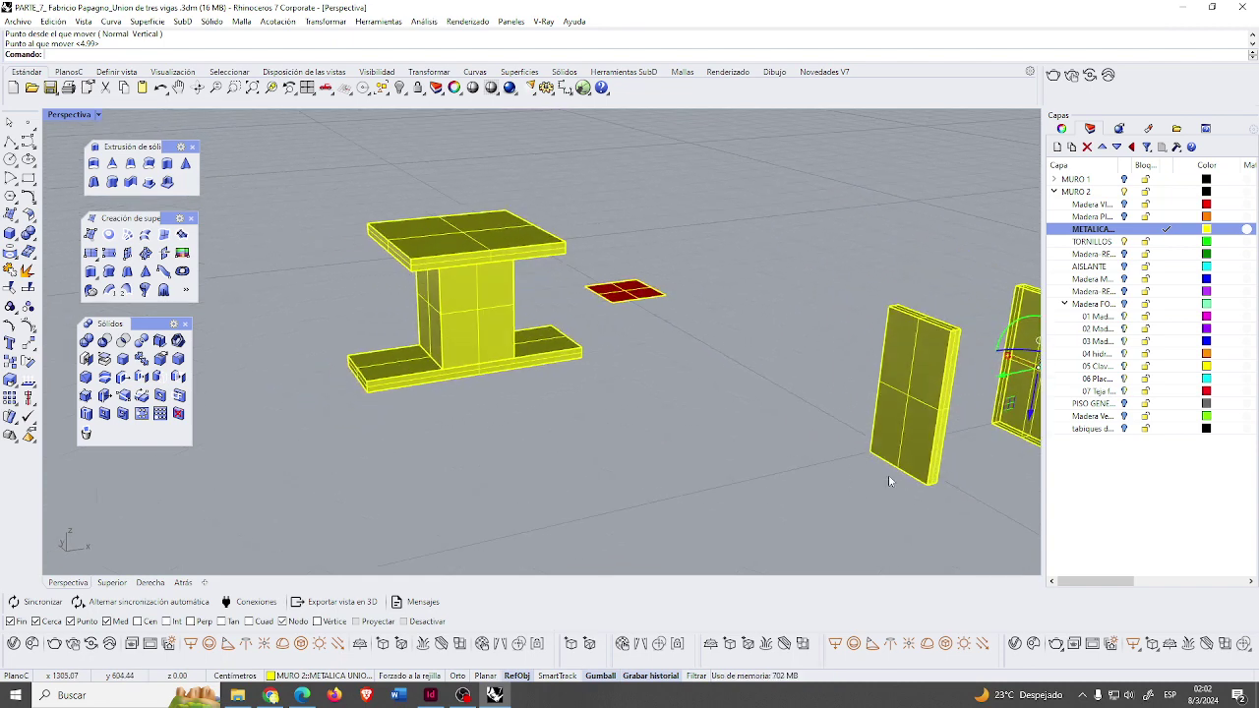
left_click(903, 480)
scroll(931, 426, "down", 3)
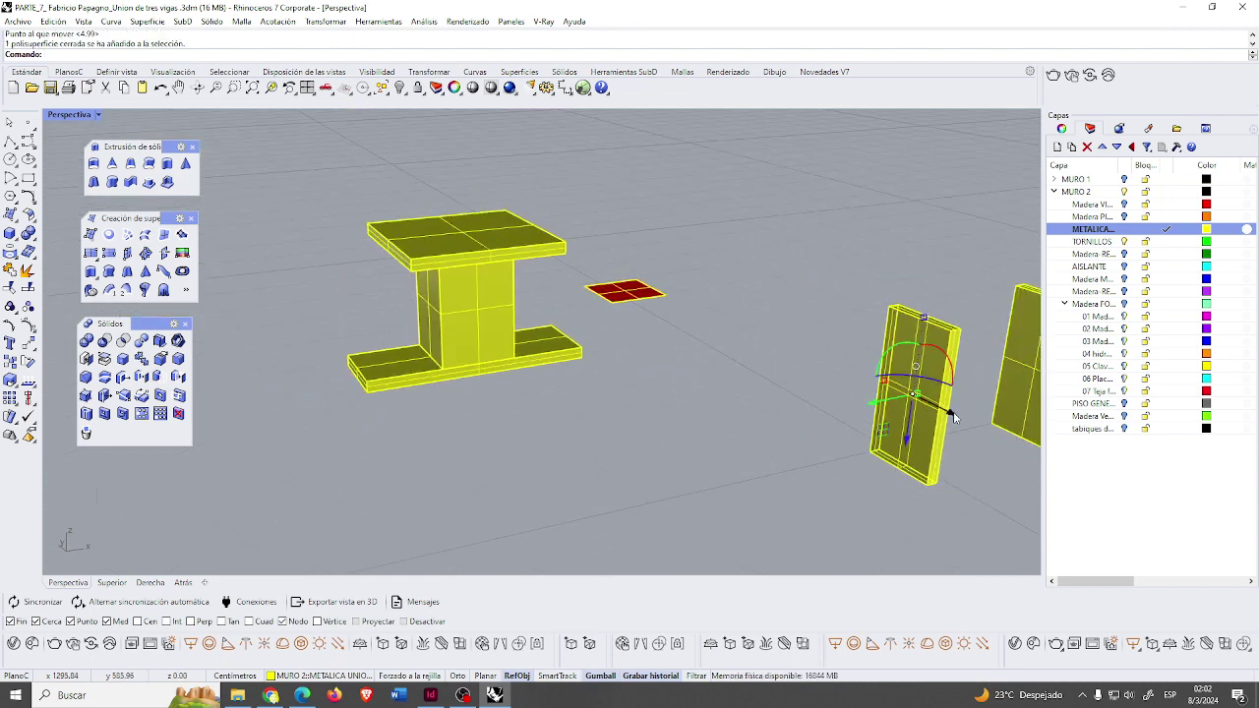
left_click_drag(953, 417, 541, 359)
right_click_drag(516, 476, 655, 460)
left_click_drag(569, 377, 337, 187)
right_click_drag(394, 315, 473, 382)
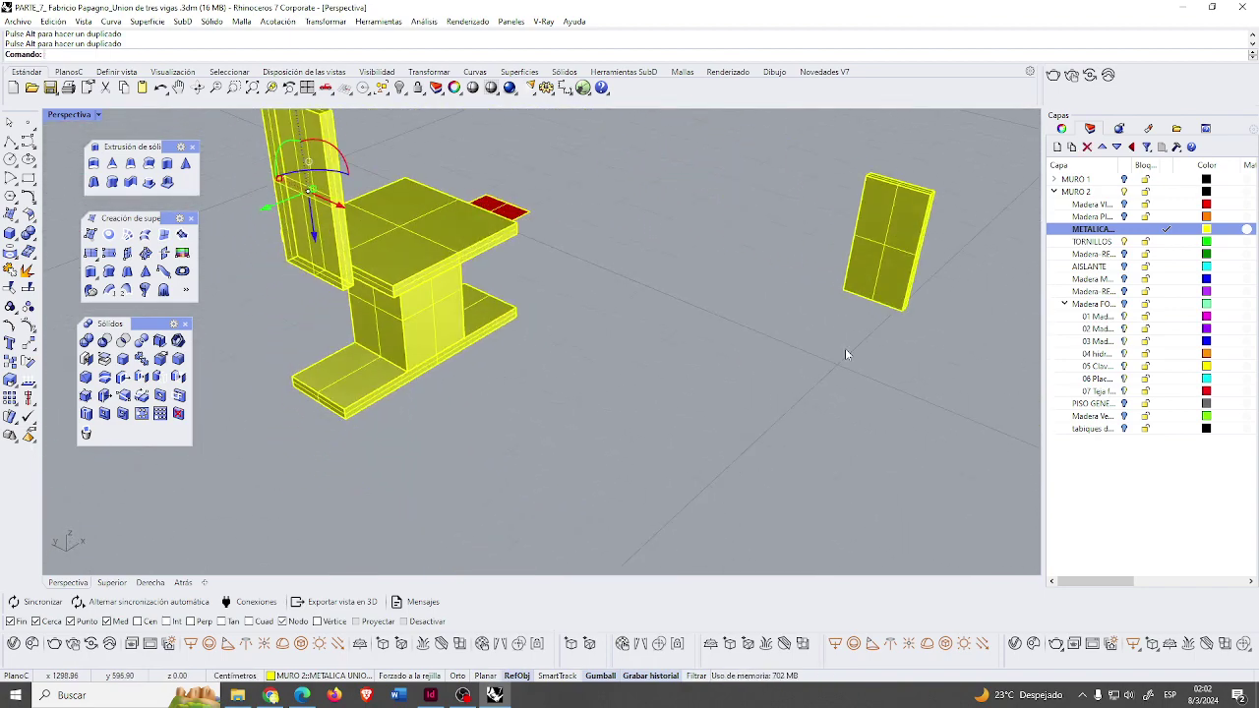